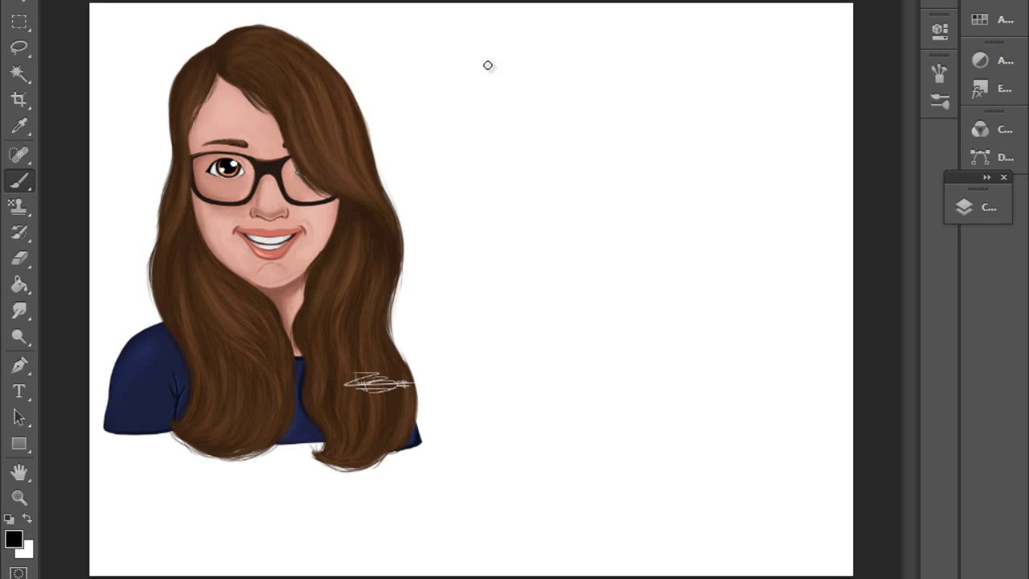
Step: Paint a few test strokes on the blank page and undo them all
drag(572, 242, 597, 215)
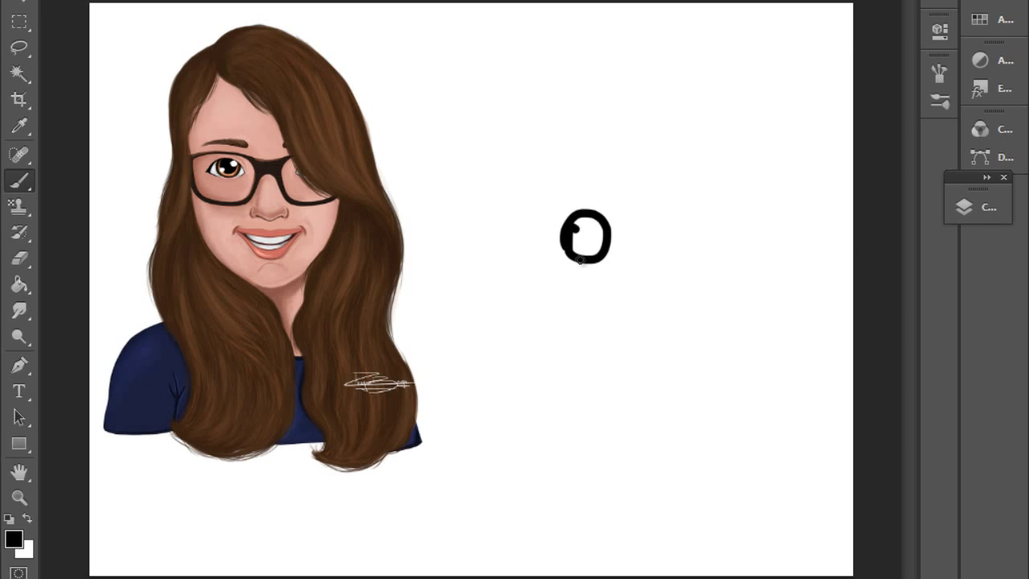
key(ctrl+z)
drag(488, 54, 537, 83)
key(ctrl+alt+z)
key(ctrl+alt+z)
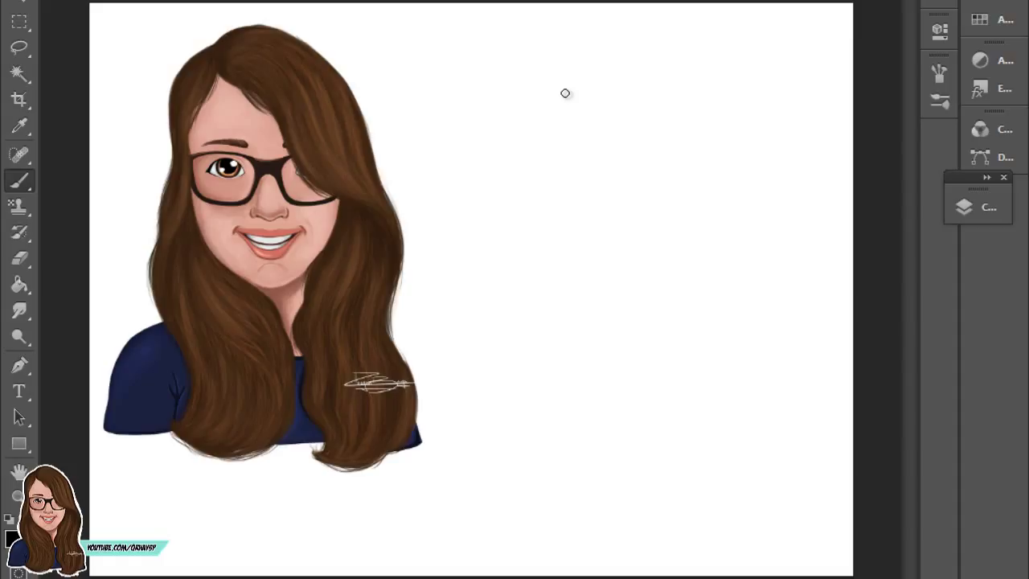
mouse_move(619, 43)
mouse_down()
mouse_move(525, 90)
mouse_move(580, 104)
mouse_up()
key(ctrl+z)
key(ctrl+z)
Step: Select layer 1 and scale the portrait down into the top-left corner
scroll(128, 170, up, 1)
scroll(322, 249, up, 2)
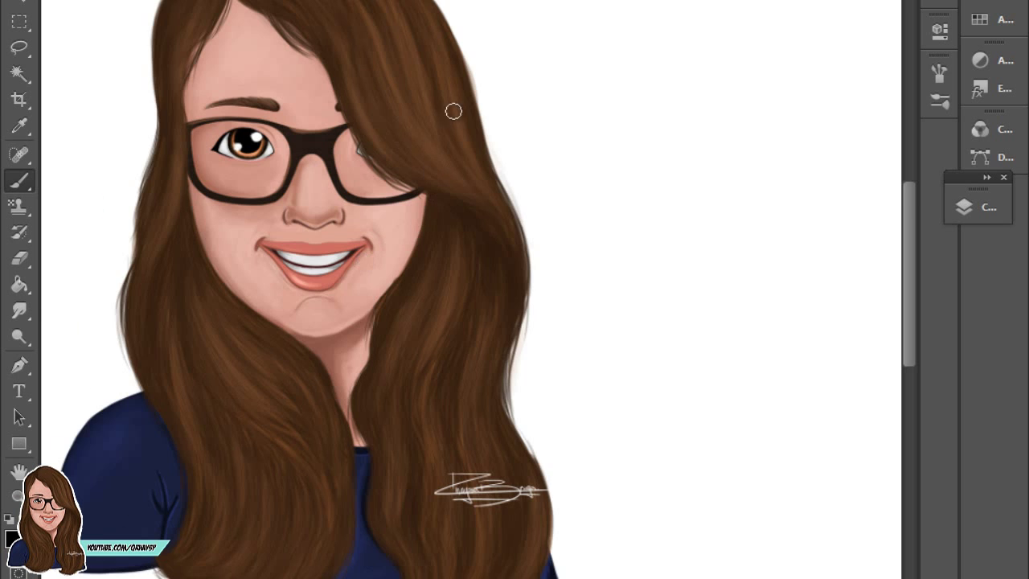
scroll(452, 107, up, 2)
scroll(474, 82, up, 1)
scroll(418, 53, up, 1)
scroll(558, 467, up, 1)
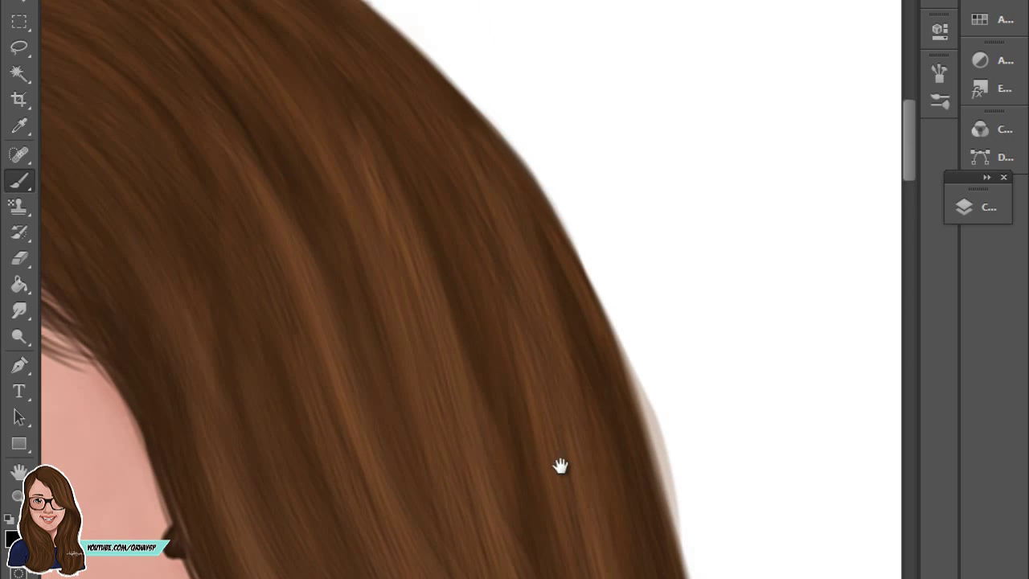
scroll(696, 322, up, 1)
scroll(696, 321, down, 4)
scroll(461, 409, up, 1)
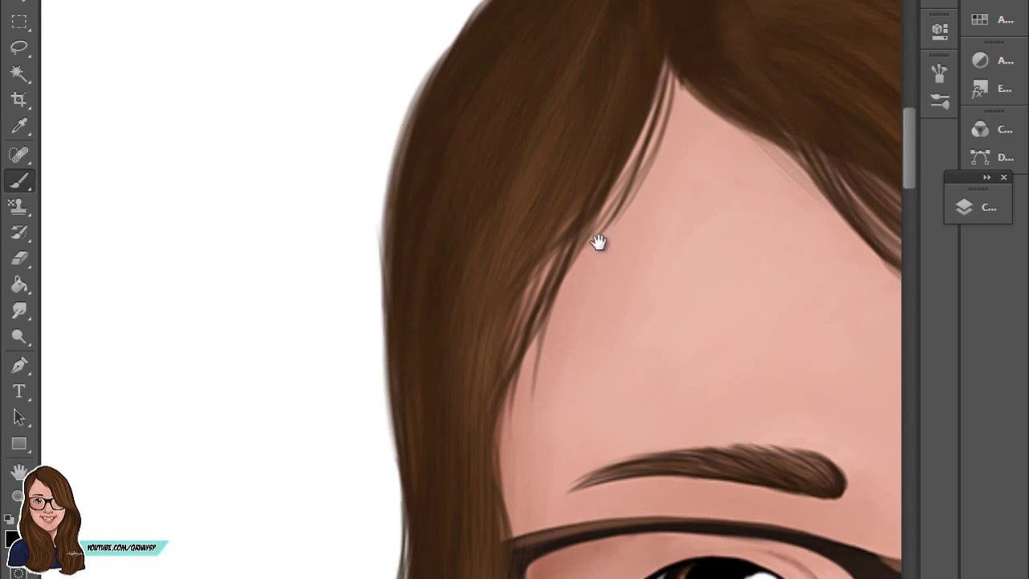
scroll(431, 344, up, 2)
scroll(349, 381, up, 1)
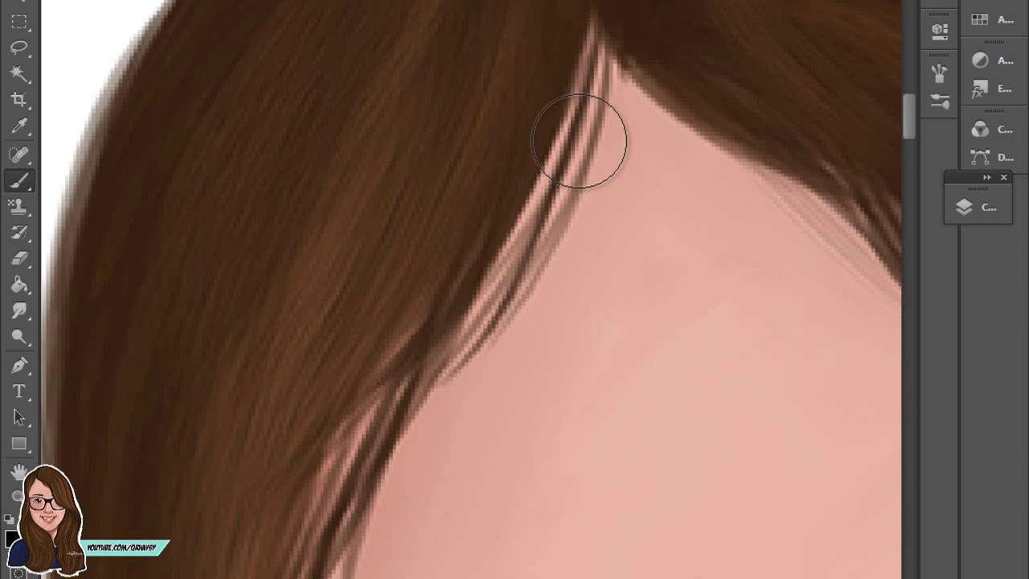
scroll(317, 467, down, 1)
scroll(318, 465, down, 2)
scroll(321, 462, down, 1)
scroll(305, 201, down, 1)
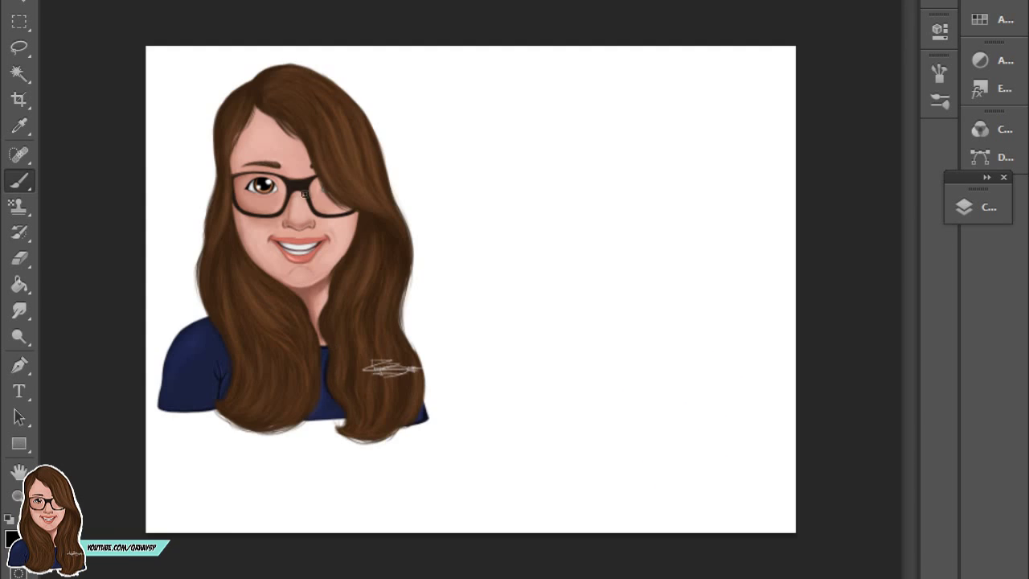
scroll(337, 321, up, 2)
scroll(158, 241, up, 2)
scroll(197, 295, up, 2)
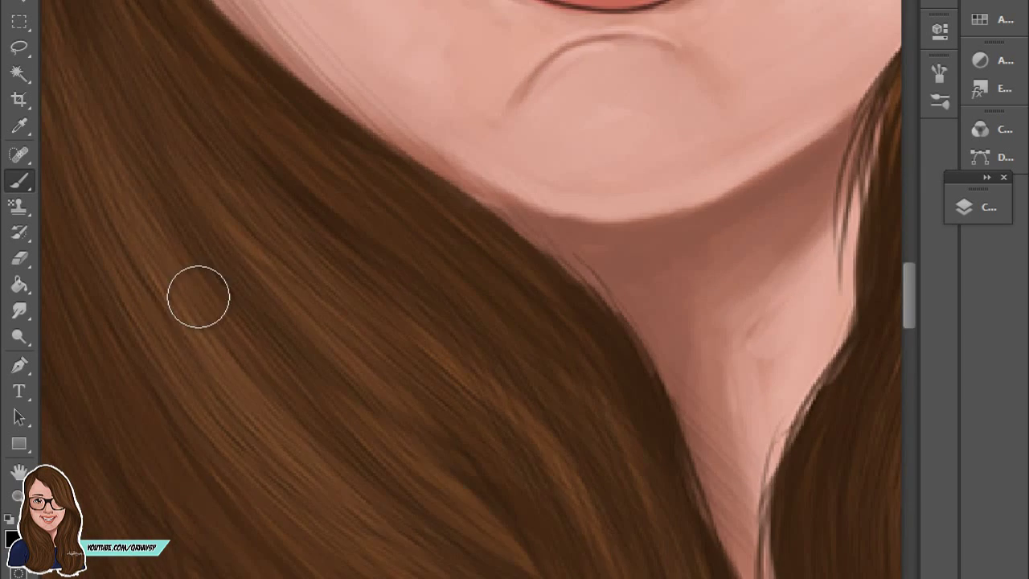
scroll(224, 144, up, 2)
scroll(319, 319, down, 2)
scroll(448, 344, down, 2)
scroll(532, 405, down, 2)
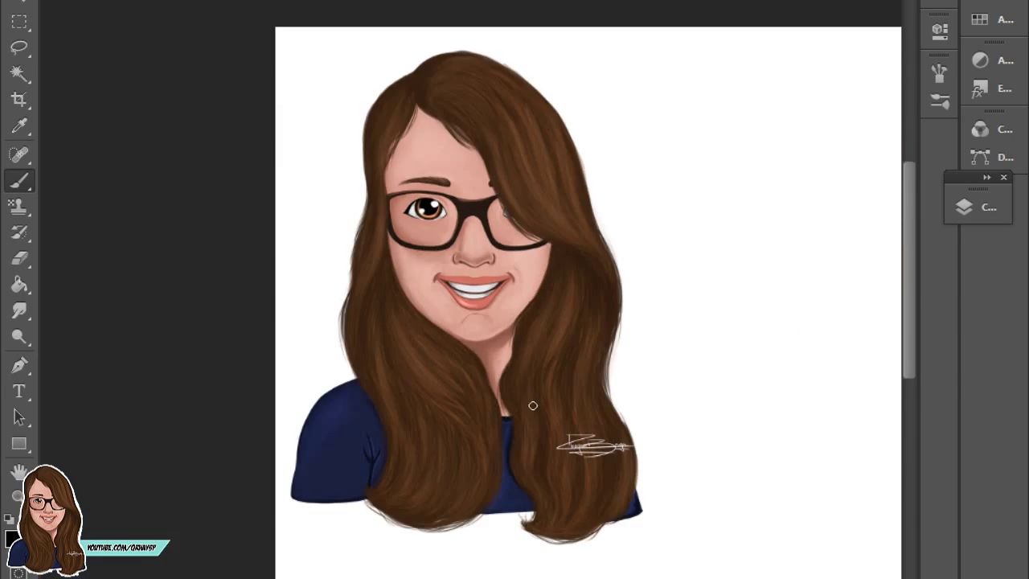
scroll(558, 347, down, 1)
scroll(362, 148, up, 1)
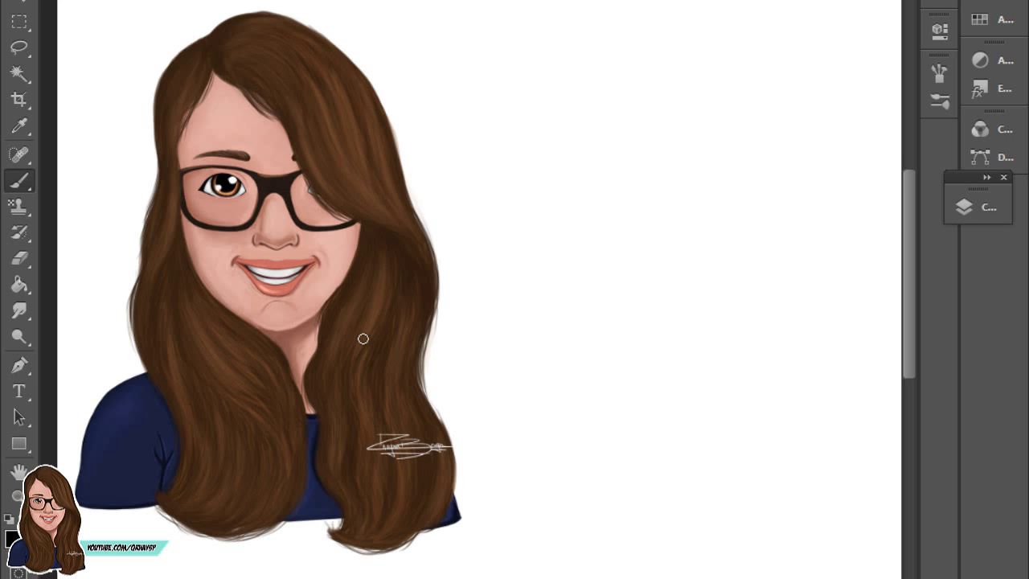
scroll(370, 319, up, 1)
scroll(381, 370, up, 1)
scroll(377, 372, up, 1)
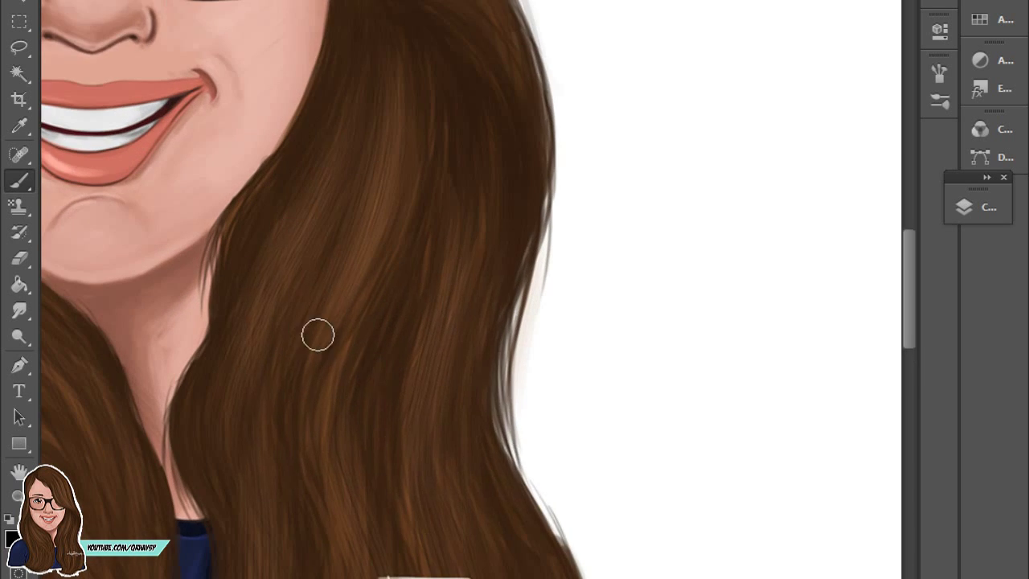
scroll(316, 335, up, 1)
scroll(290, 318, down, 3)
scroll(290, 310, down, 1)
scroll(294, 144, up, 1)
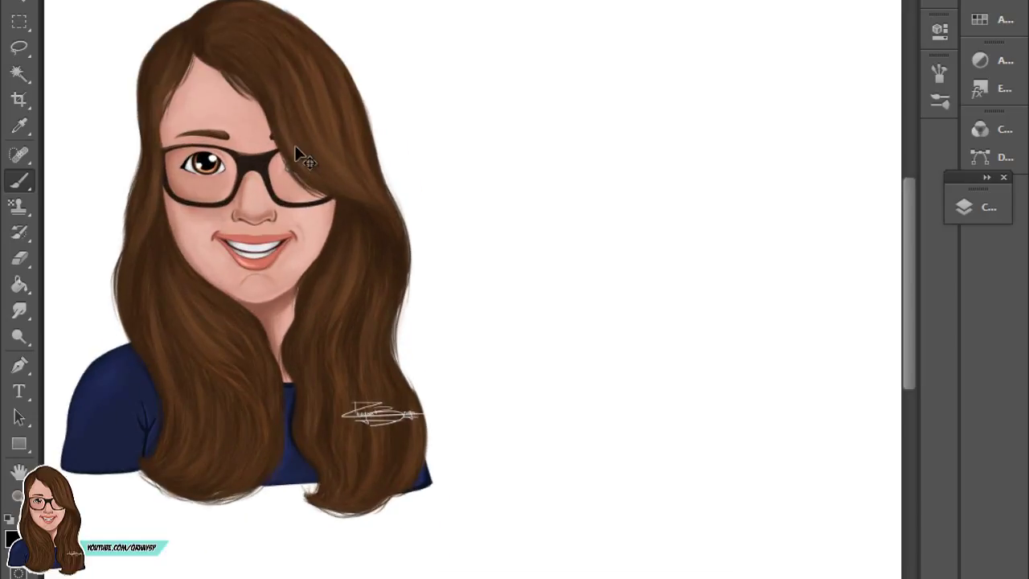
click(970, 209)
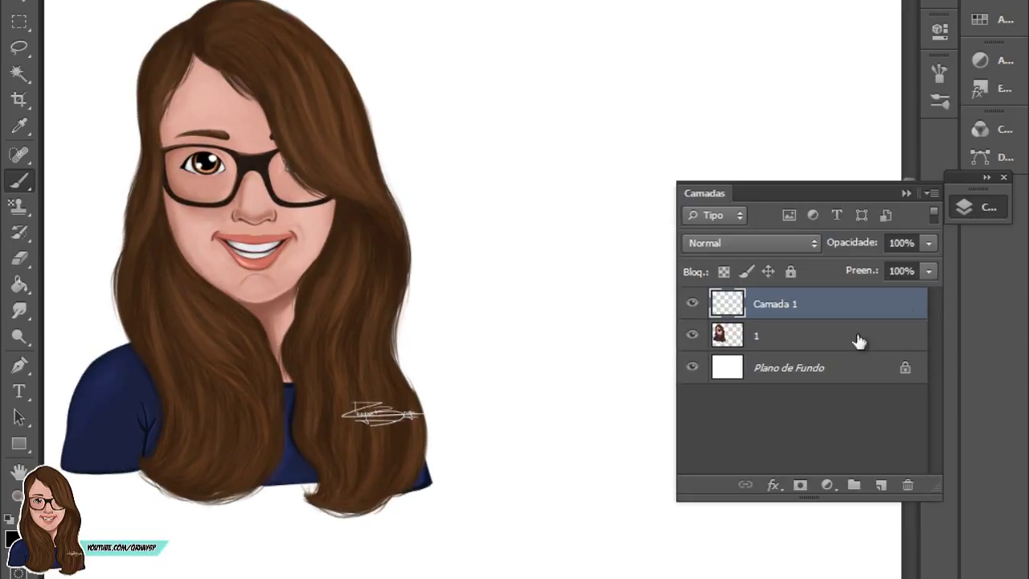
click(855, 336)
click(911, 182)
key(ctrl+t)
drag(427, 497, 241, 185)
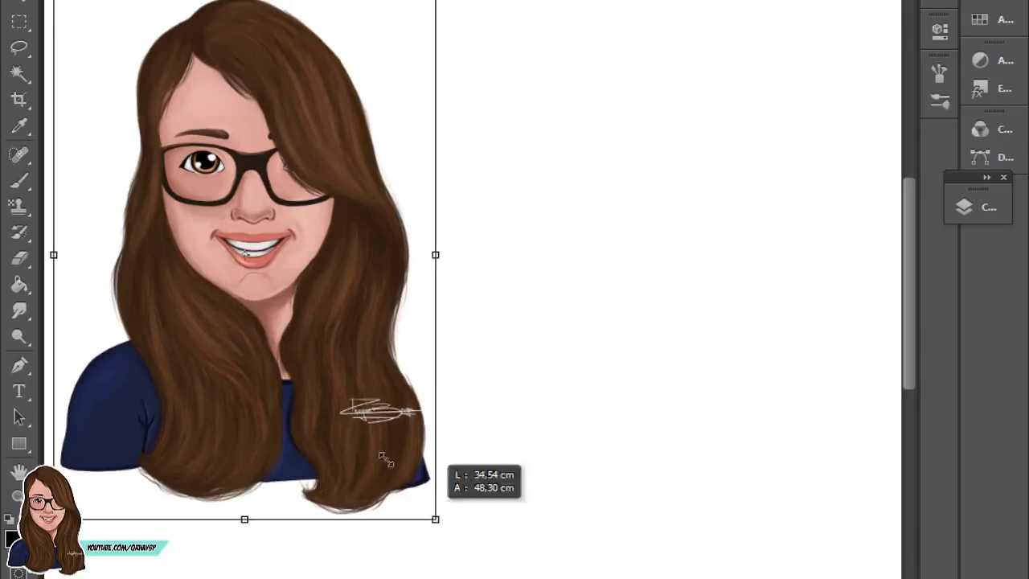
key(b)
key(Return)
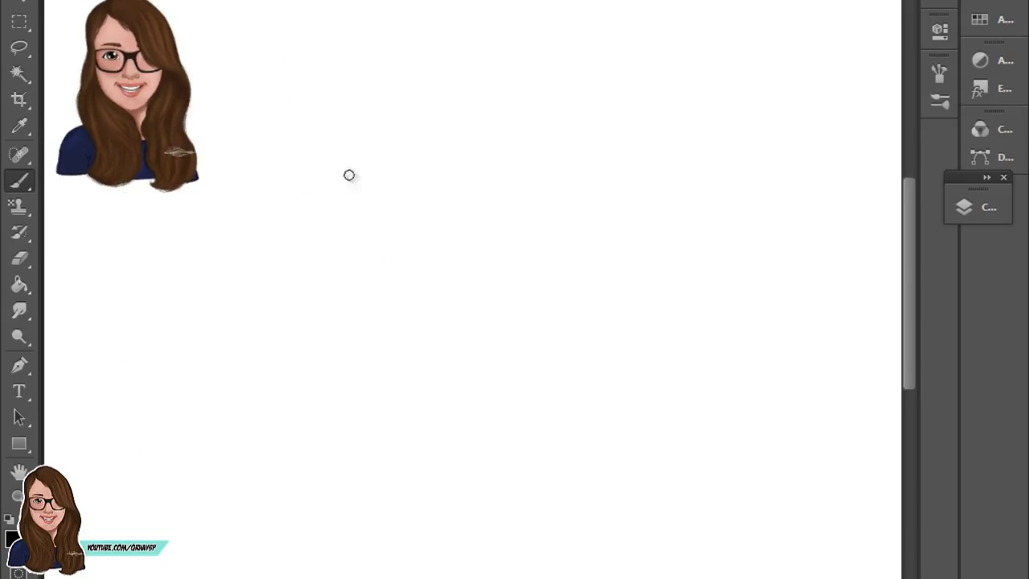
Step: Make the empty Camada 1 layer active again
click(987, 211)
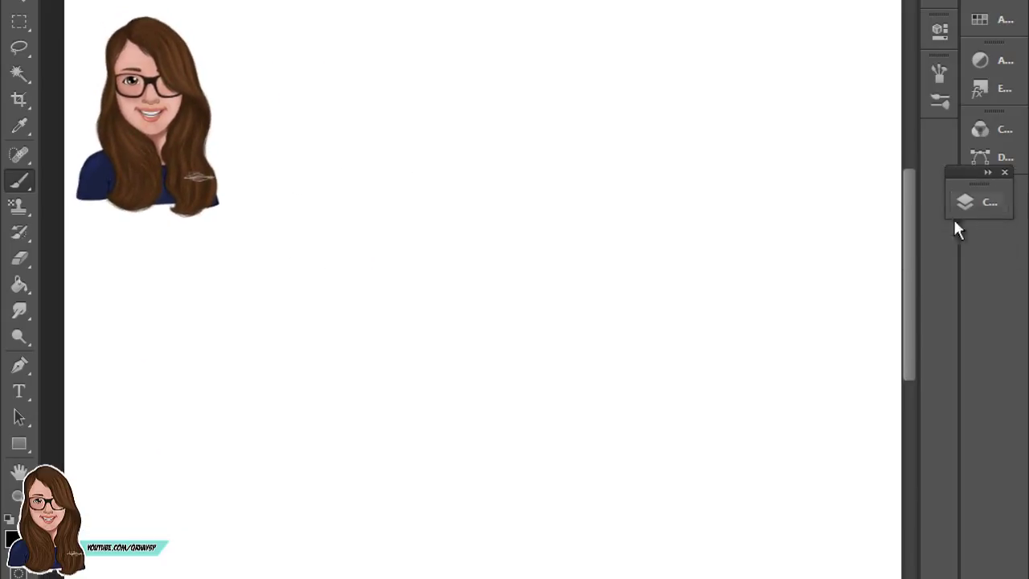
click(852, 304)
click(910, 181)
scroll(803, 136, down, 3)
scroll(434, 91, up, 3)
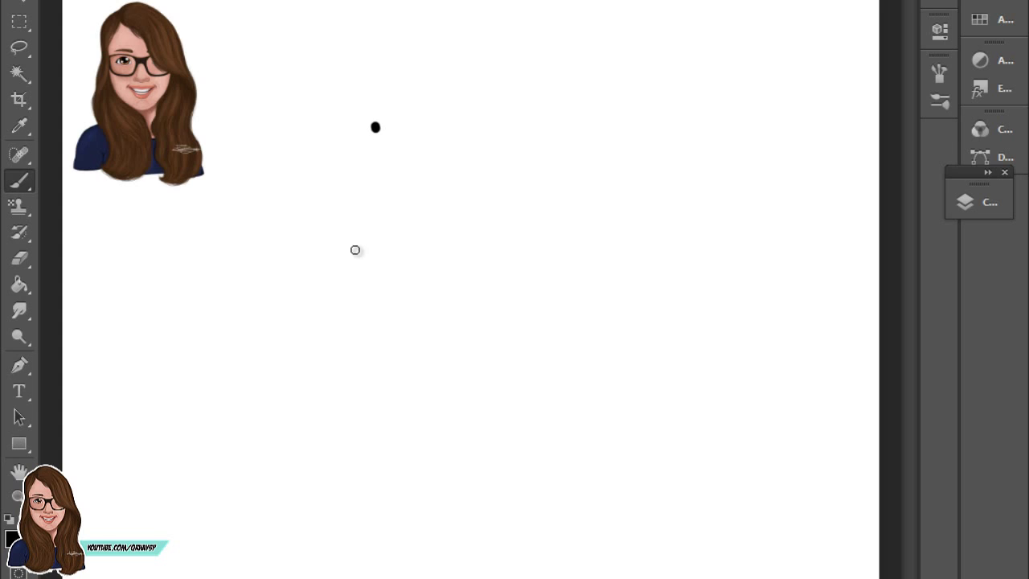
Step: Paint and undo test circle, oval and straight brush strokes on the page
drag(375, 126, 370, 133)
key(ctrl+z)
mouse_move(443, 253)
mouse_down()
mouse_move(462, 241)
mouse_move(454, 260)
mouse_move(468, 216)
mouse_move(468, 232)
mouse_up()
key(ctrl+z)
key(ctrl+z)
drag(399, 168, 531, 209)
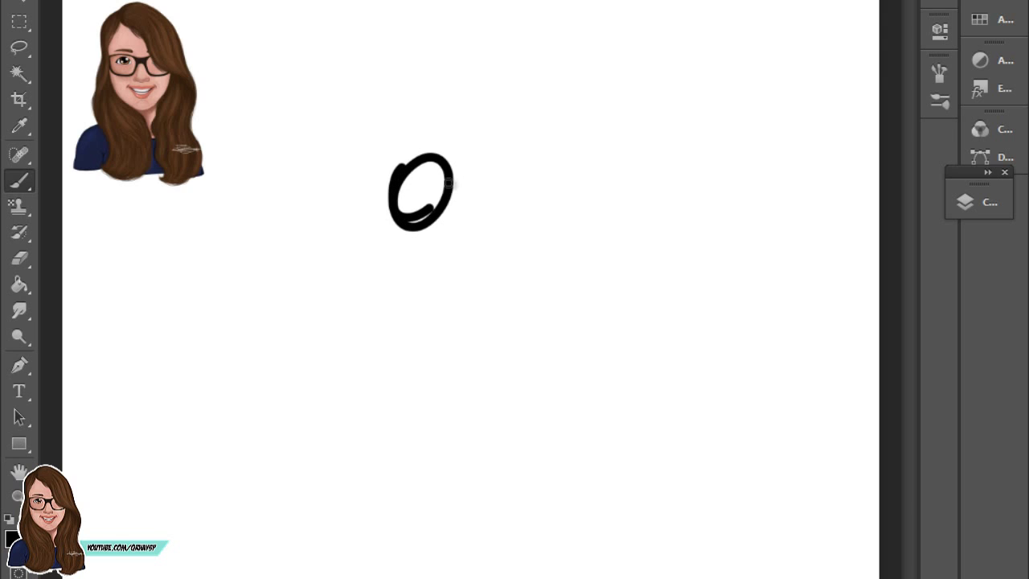
key(ctrl+z)
Step: Try out and undo several wavy test strokes across the page
drag(316, 269, 375, 279)
drag(381, 384, 606, 225)
key(ctrl+z)
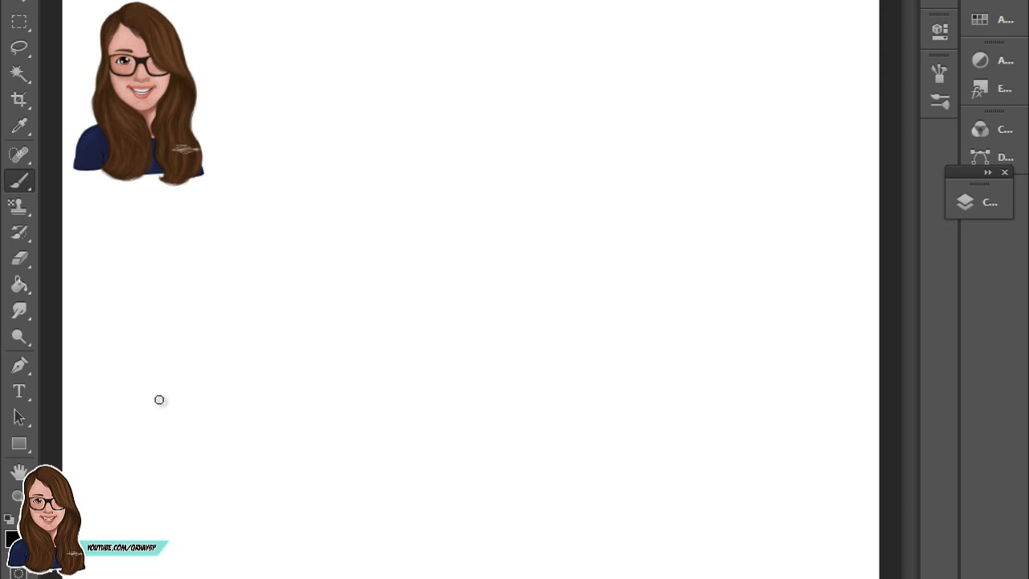
mouse_move(149, 418)
mouse_down()
mouse_move(332, 347)
mouse_move(623, 170)
mouse_up()
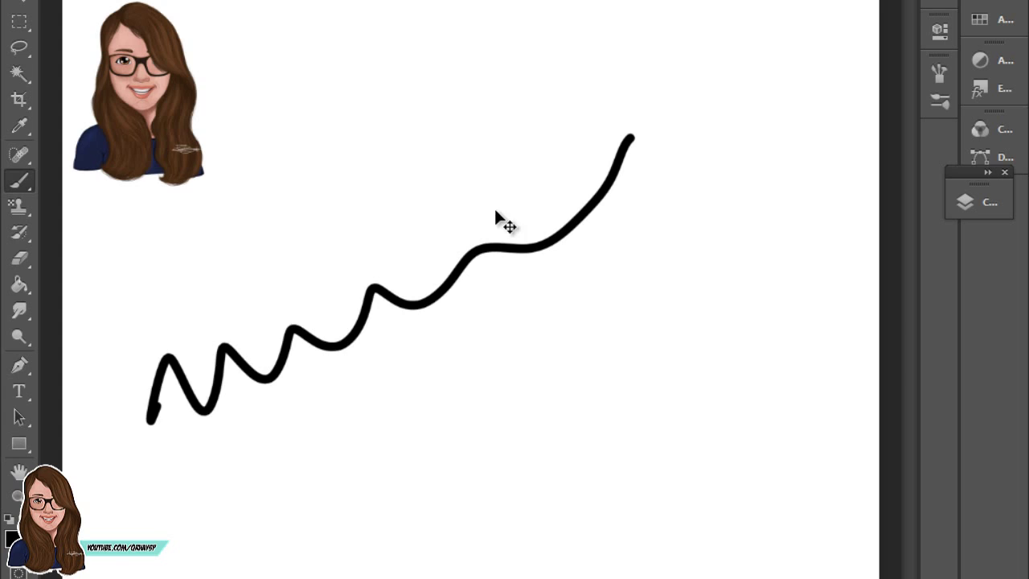
key(ctrl+z)
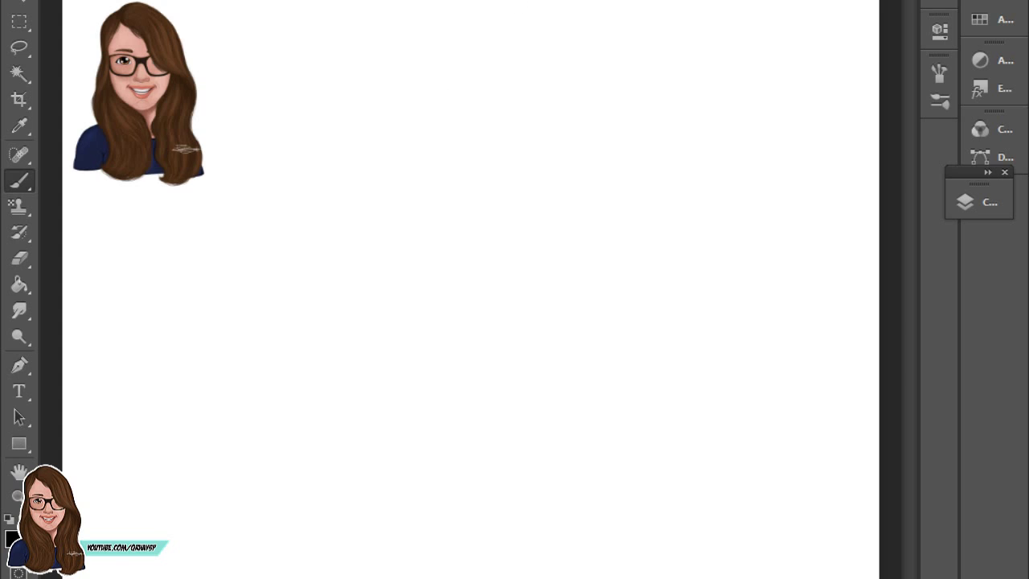
Step: Clear the last test dot and stroke, then bring up the Brush panel with F5
click(345, 83)
drag(349, 133, 386, 77)
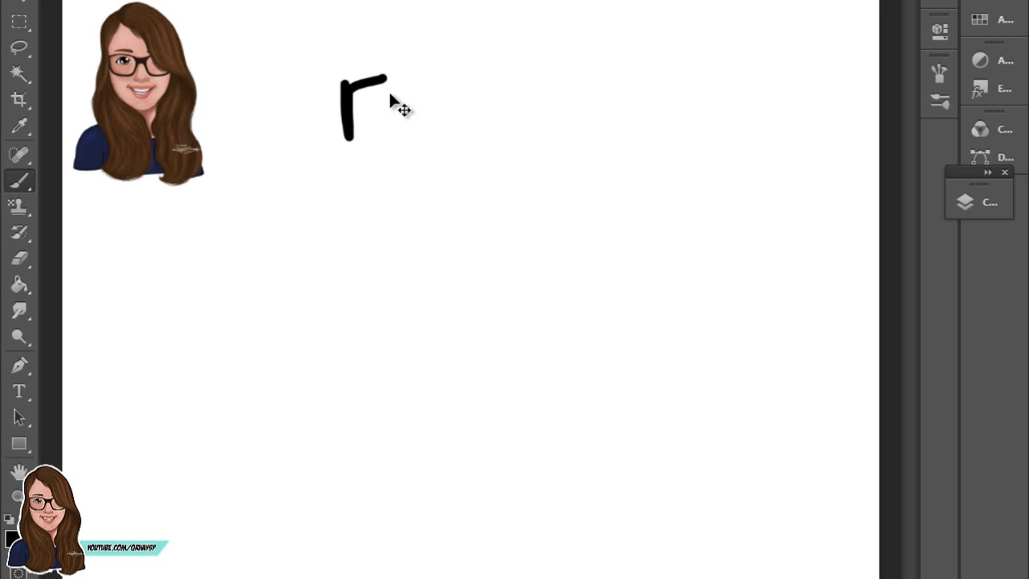
key(ctrl+alt+z)
key(ctrl+alt+z)
key(F5)
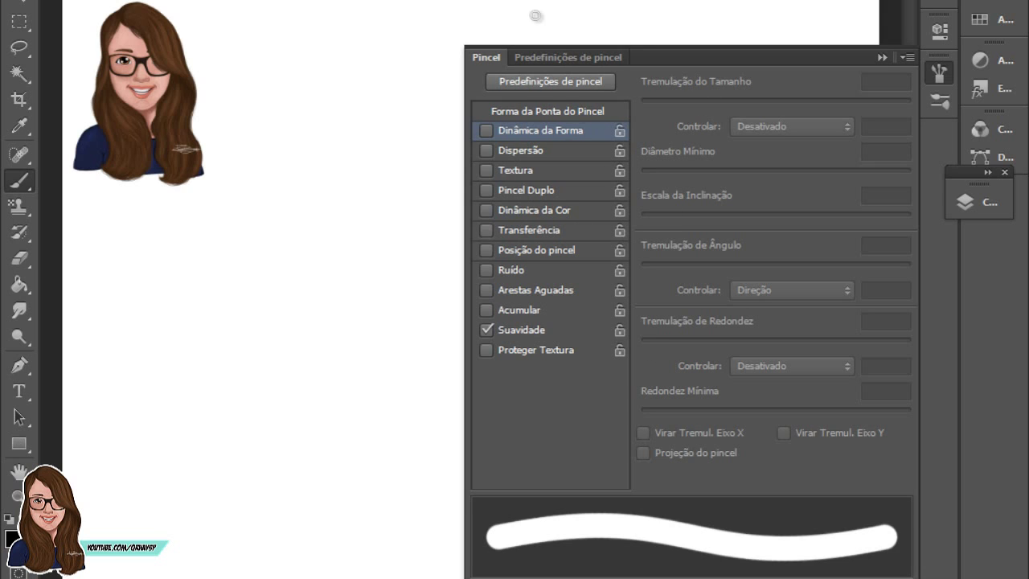
Step: Enable Dinâmica da Forma with size jitter controlled by Pressão da Caneta
click(514, 129)
click(490, 131)
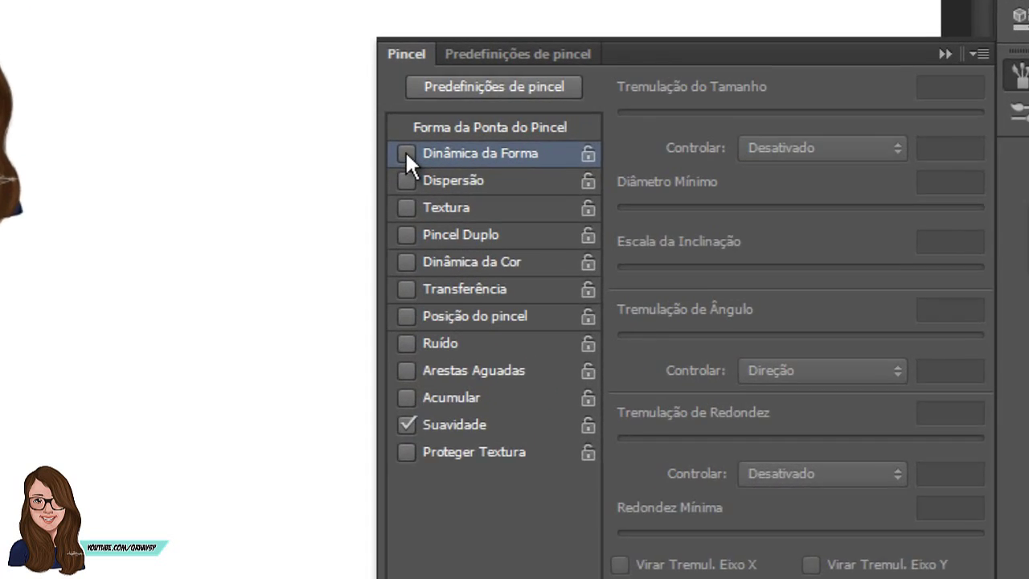
click(485, 130)
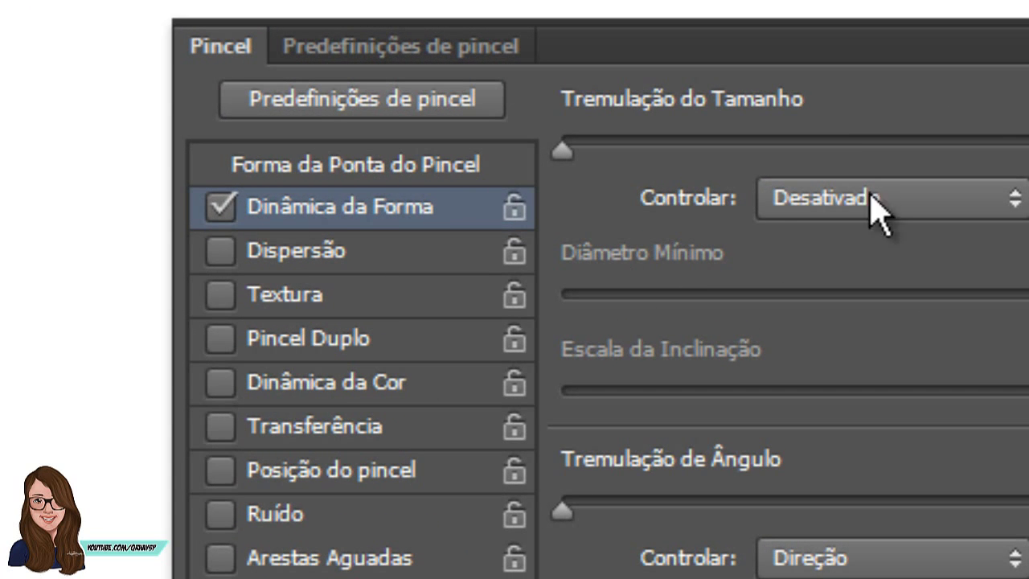
click(570, 201)
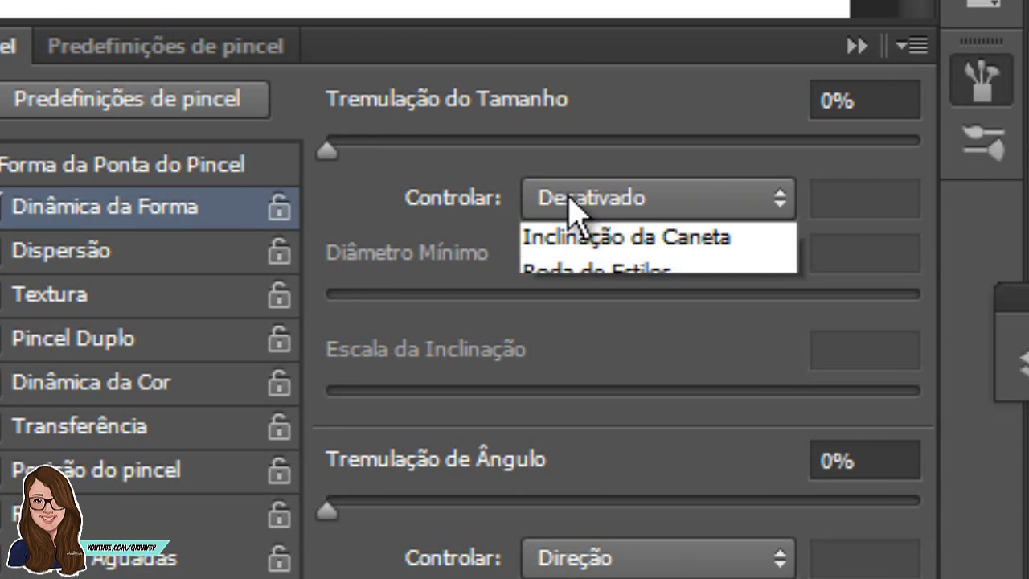
click(567, 312)
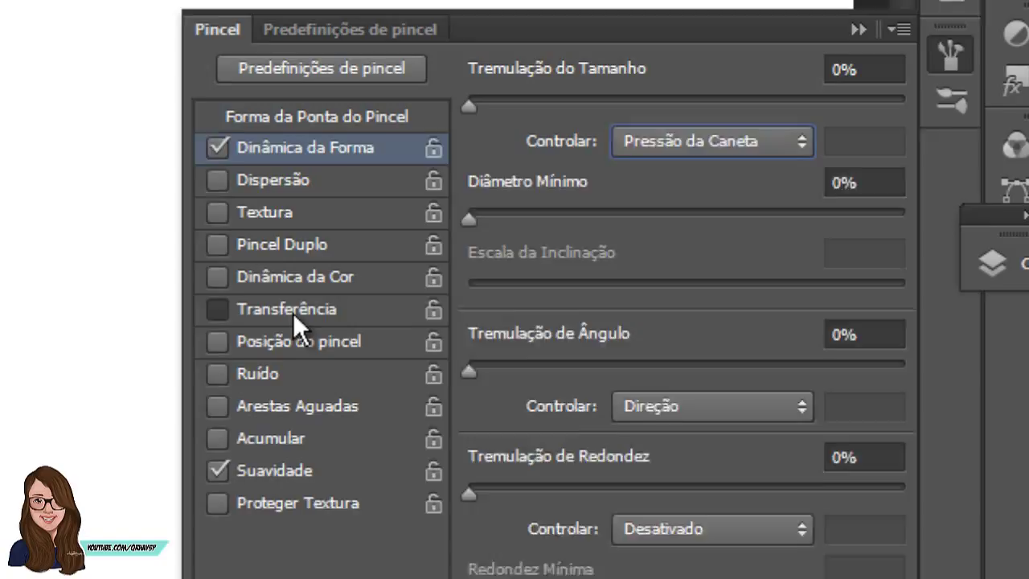
Step: Enable Transferência with opacity set to Pressão da Caneta, then paint a tapered test stroke
click(298, 307)
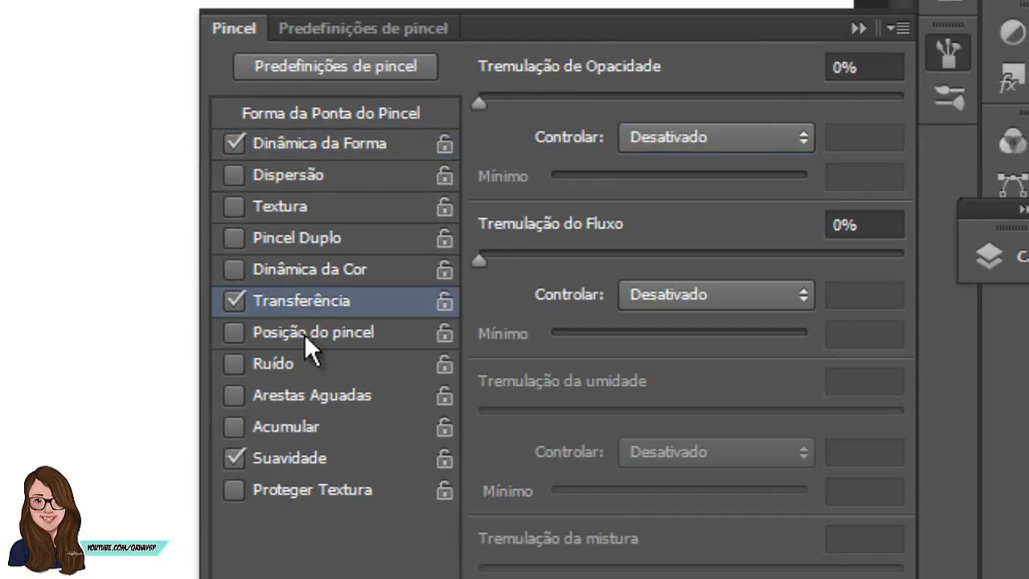
click(626, 139)
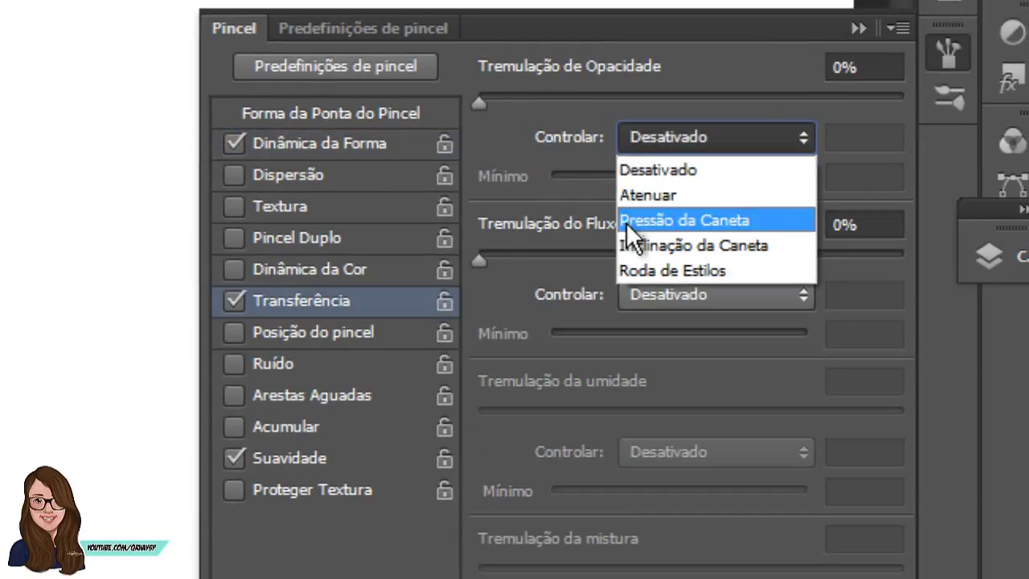
click(631, 219)
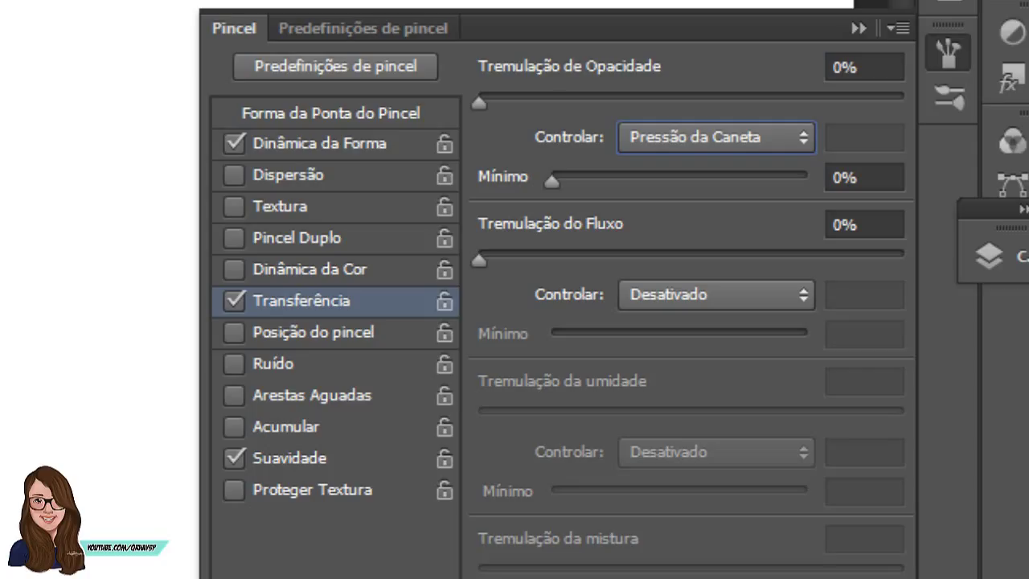
click(858, 29)
drag(191, 484, 497, 305)
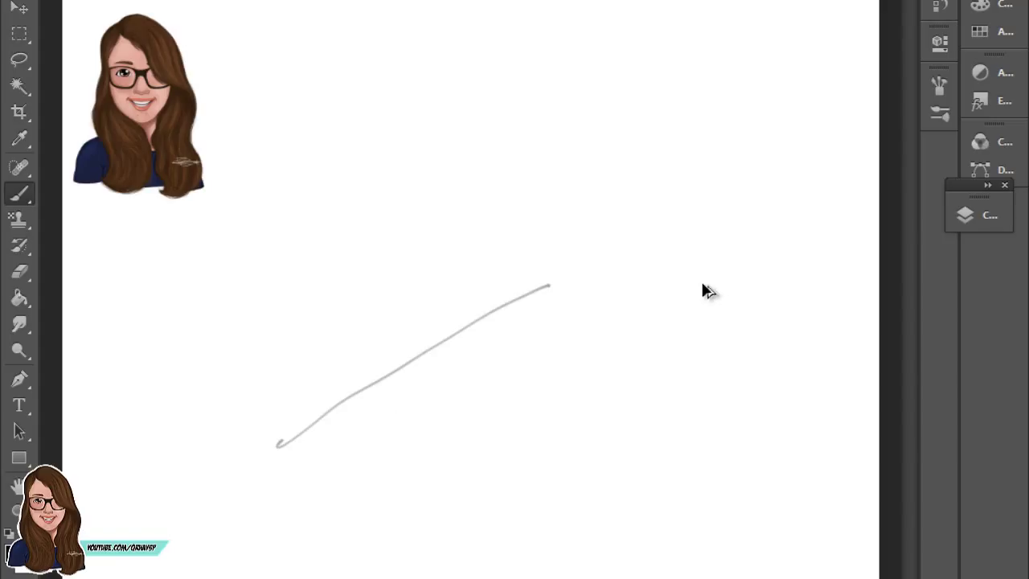
Step: Make Camada 1 the active layer and bring the reference caricature into view
click(965, 214)
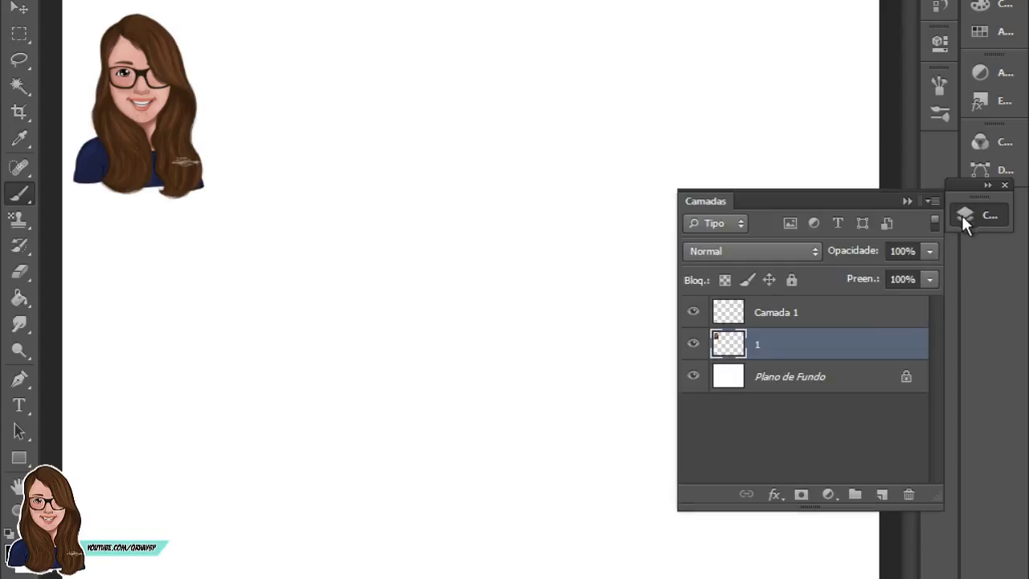
click(872, 316)
click(907, 201)
drag(586, 51, 643, 108)
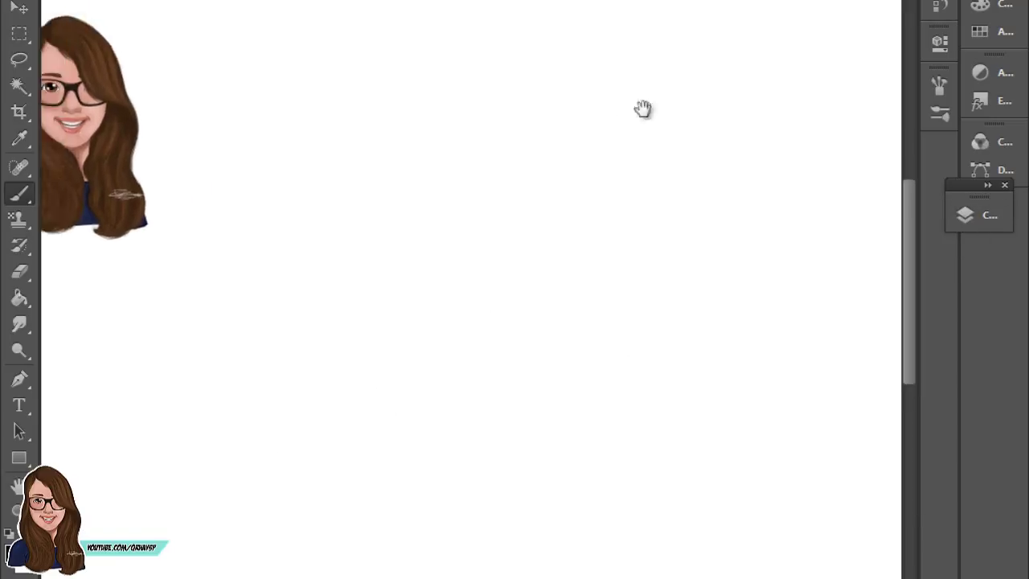
scroll(643, 109, up, 2)
scroll(567, 126, up, 2)
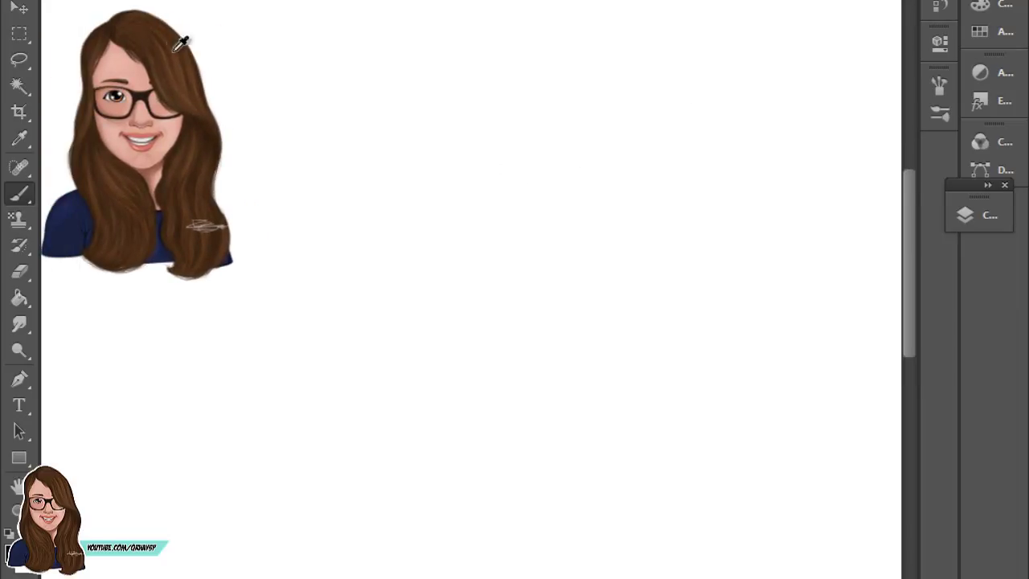
Step: Sample a brown from the reference hair and test it, undoing the scribble
alt+click(127, 18)
scroll(132, 16, up, 2)
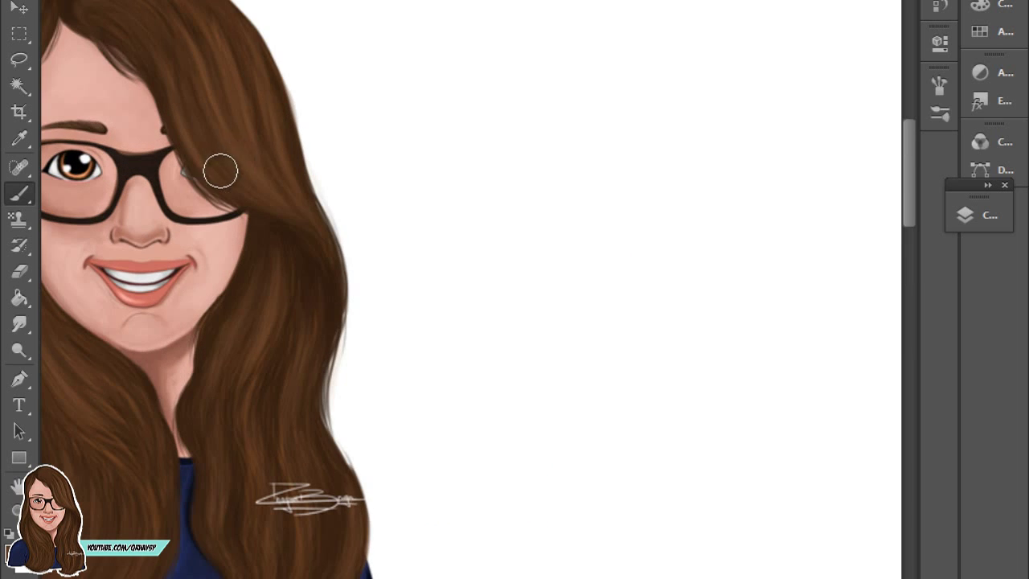
alt+click(223, 40)
scroll(574, 191, right, 5)
mouse_move(497, 112)
mouse_down()
mouse_move(467, 203)
mouse_move(563, 209)
mouse_move(515, 201)
mouse_move(651, 172)
mouse_up()
key(ctrl+z)
Step: Pan back to the empty canvas, check the active layer, and undo a curved test stroke
scroll(658, 197, left, 2)
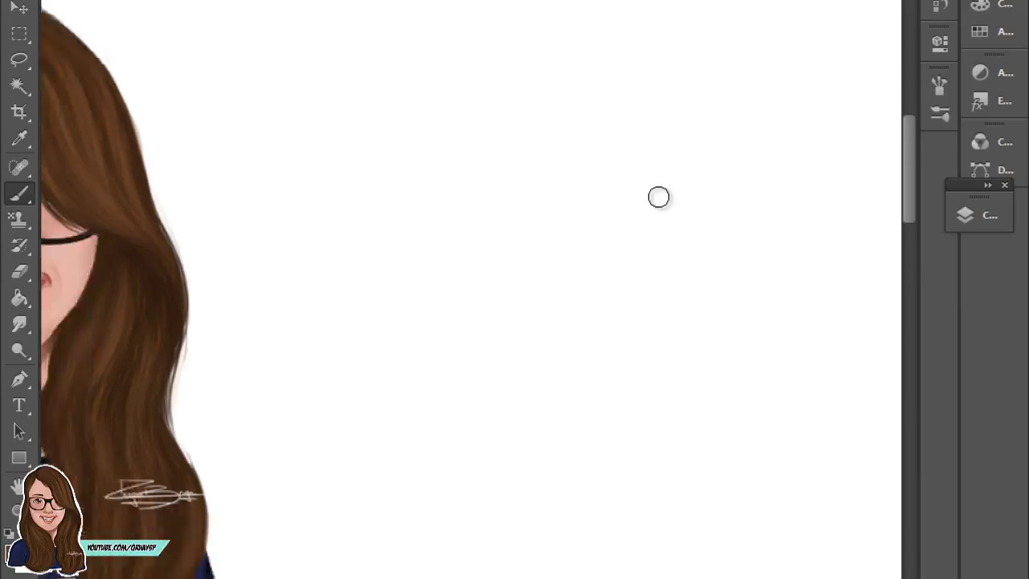
scroll(764, 138, down, 3)
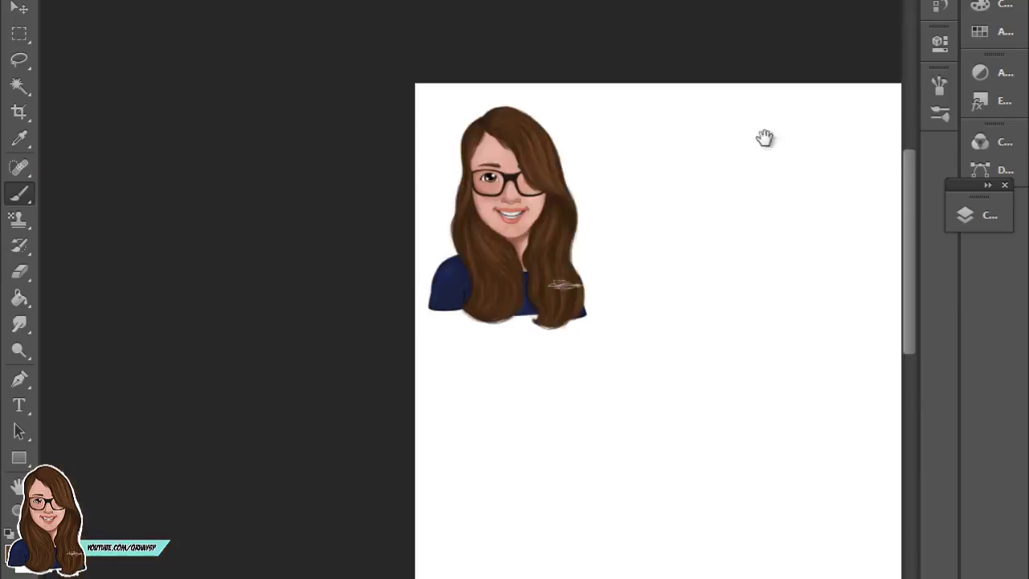
scroll(131, 39, right, 5)
scroll(475, 140, down, 2)
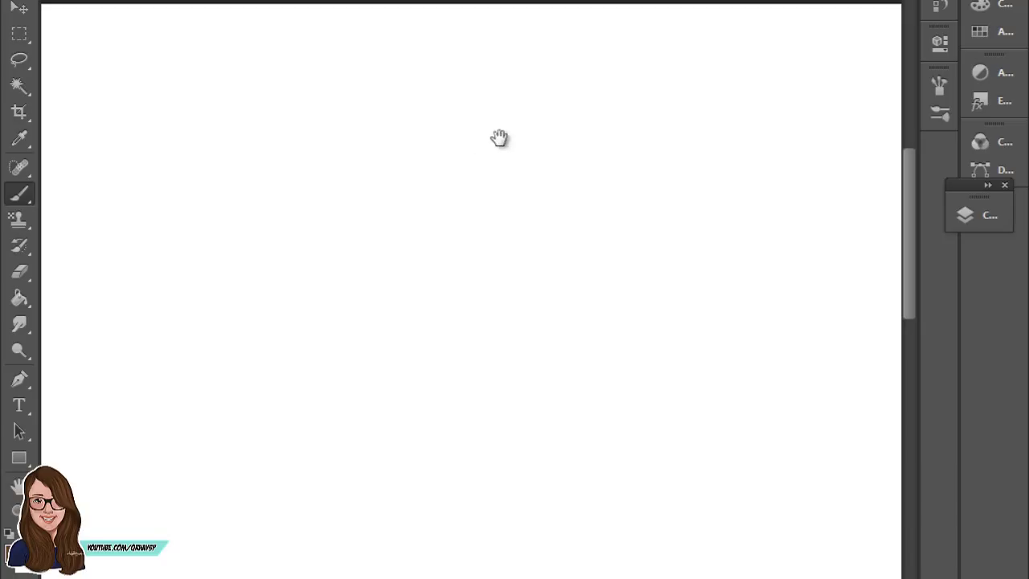
click(981, 215)
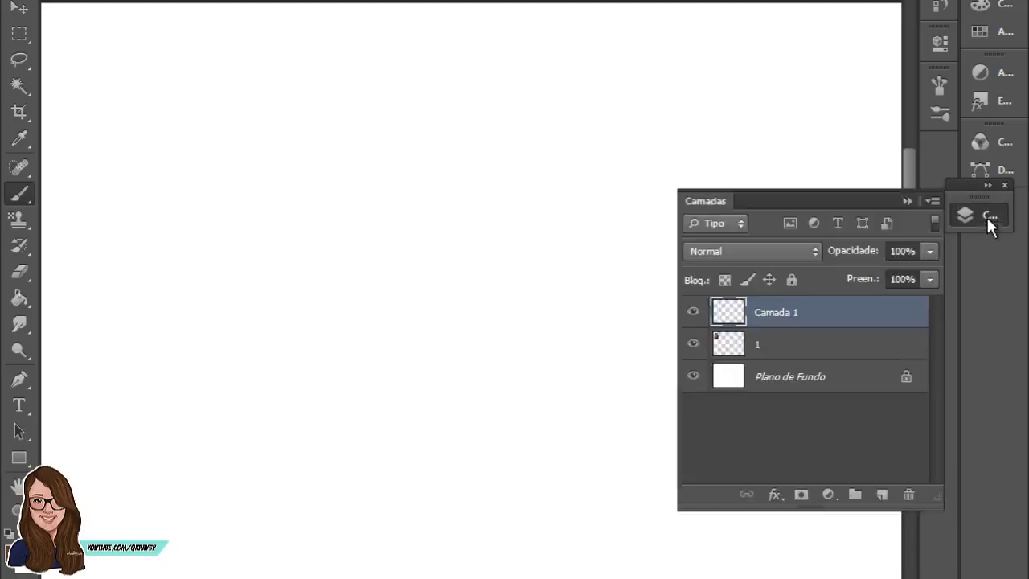
click(986, 215)
drag(272, 94, 286, 280)
key(ctrl+z)
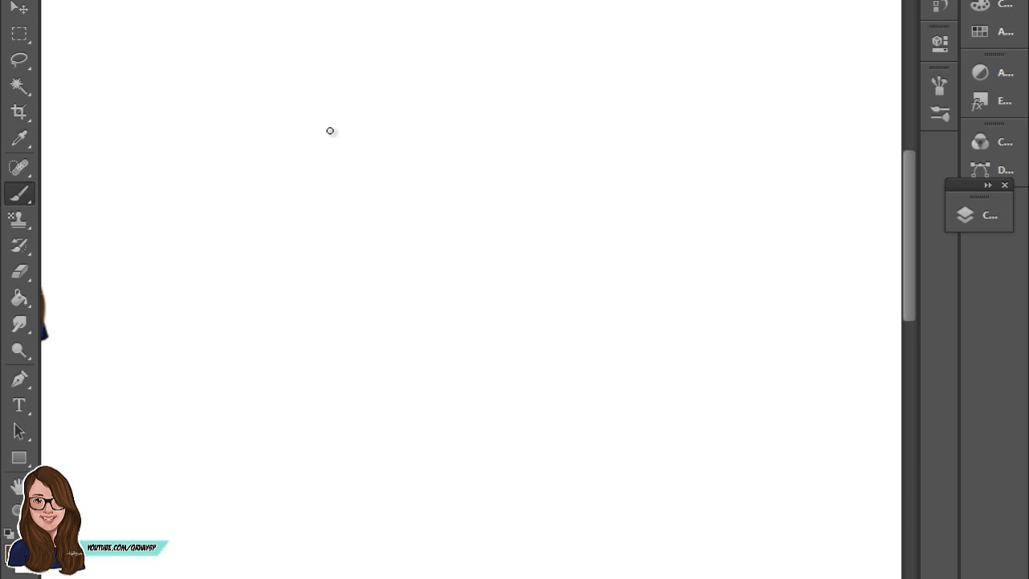
Step: Paint the brown left curve and top of the hair lock outline
drag(329, 131, 337, 304)
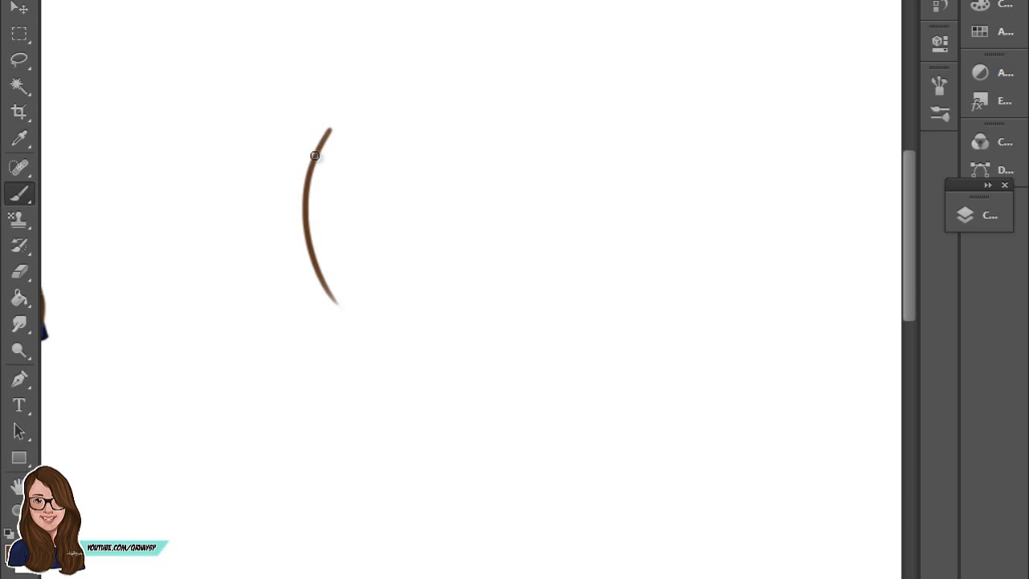
mouse_move(314, 155)
mouse_down()
mouse_move(317, 277)
mouse_move(328, 128)
mouse_move(386, 388)
mouse_up()
key(F5)
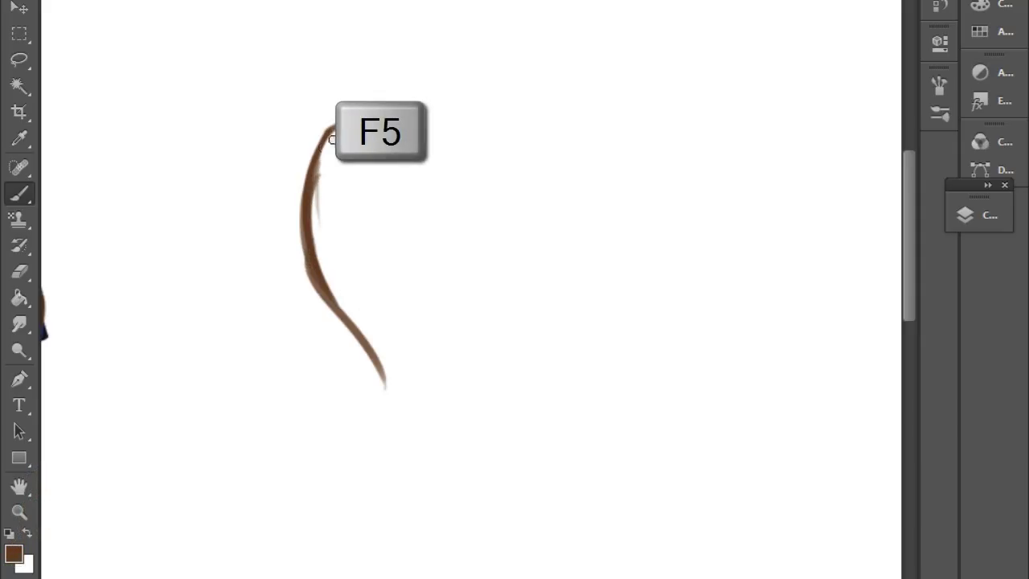
mouse_move(428, 129)
mouse_down()
mouse_move(474, 250)
mouse_move(499, 164)
mouse_up()
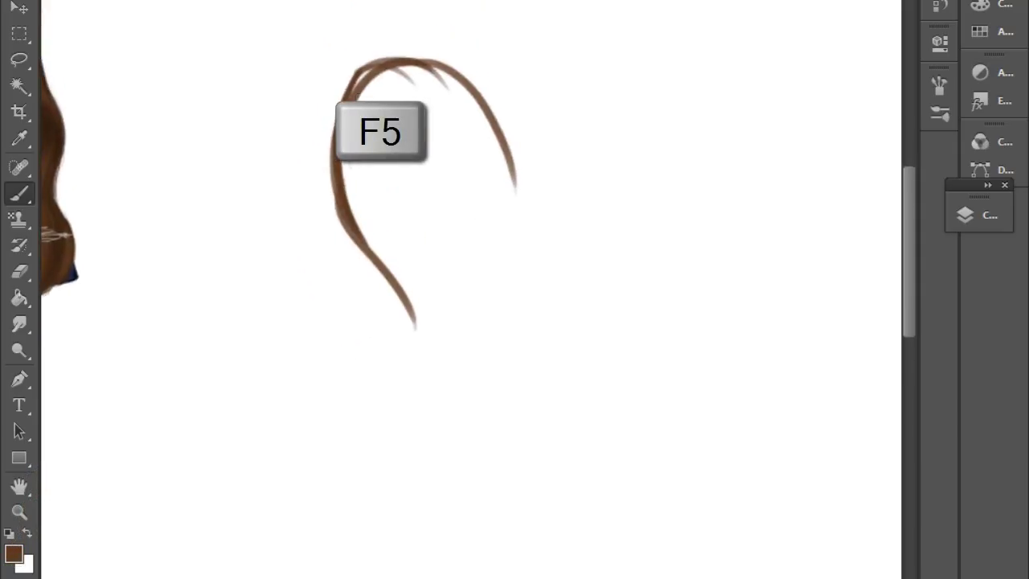
mouse_move(367, 82)
mouse_down()
mouse_move(377, 260)
mouse_move(434, 356)
mouse_up()
Step: Draw the lock's right side and smooth top-right edge, redoing uneven strokes
drag(495, 113, 507, 351)
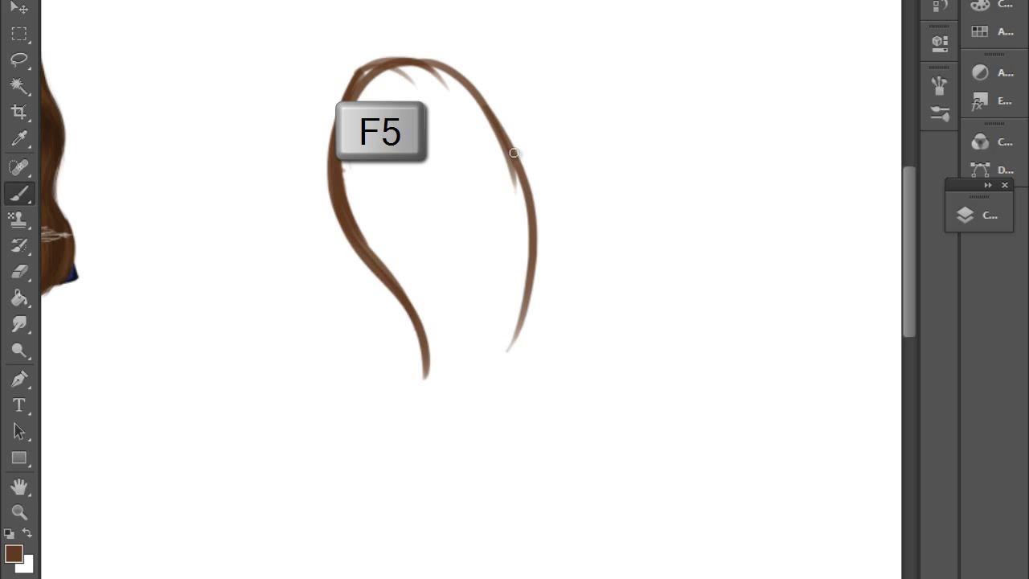
key(ctrl+z)
mouse_move(513, 153)
mouse_down()
mouse_move(442, 383)
mouse_move(482, 346)
mouse_move(524, 241)
mouse_move(505, 130)
mouse_up()
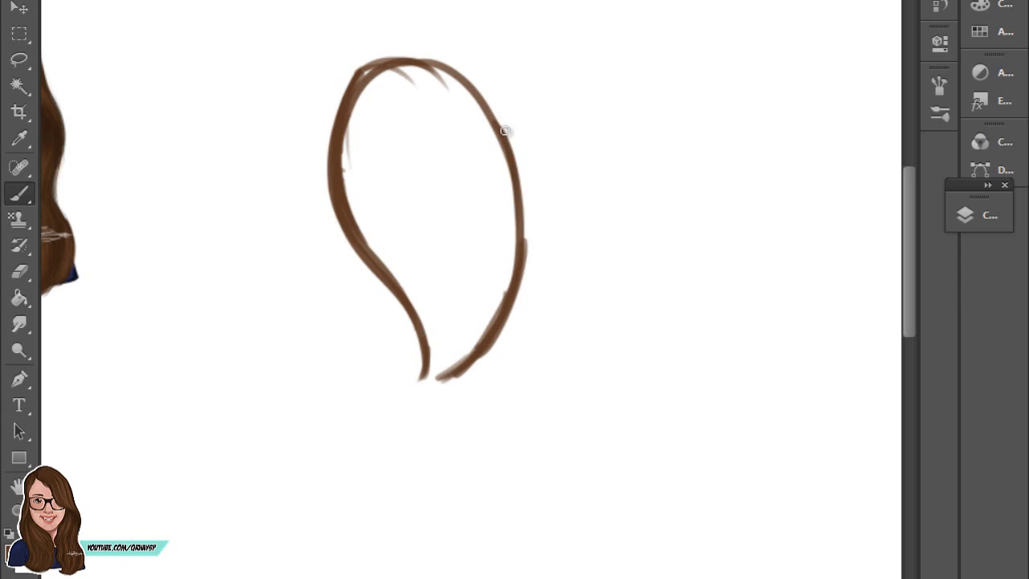
drag(524, 256, 493, 118)
mouse_move(505, 154)
mouse_down()
mouse_move(444, 61)
mouse_move(510, 135)
mouse_up()
key(ctrl+z)
drag(455, 87, 520, 191)
drag(403, 76, 408, 161)
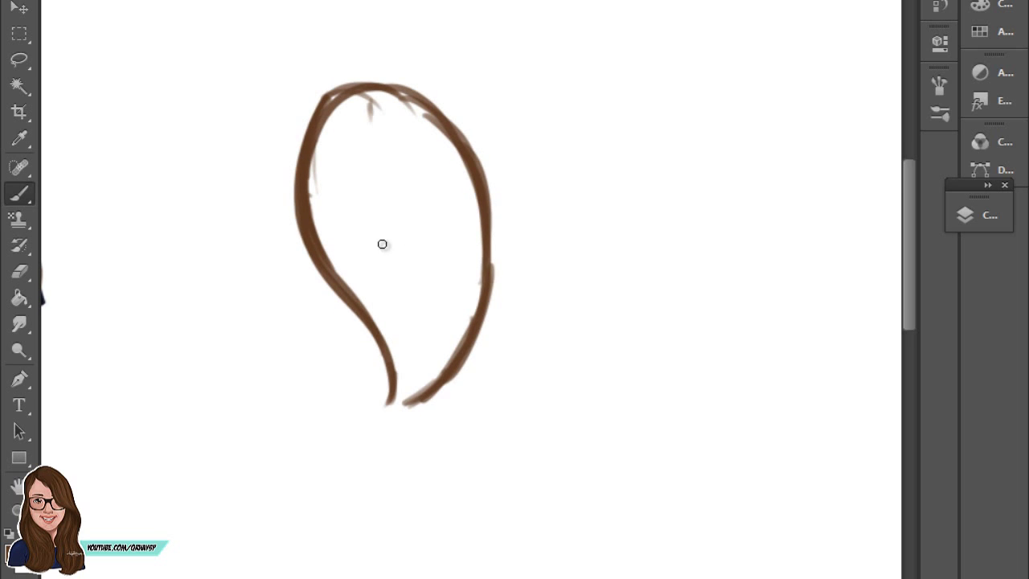
Step: Choose the hard round brush preset and erase the stray brown dot
right_click(42, 296)
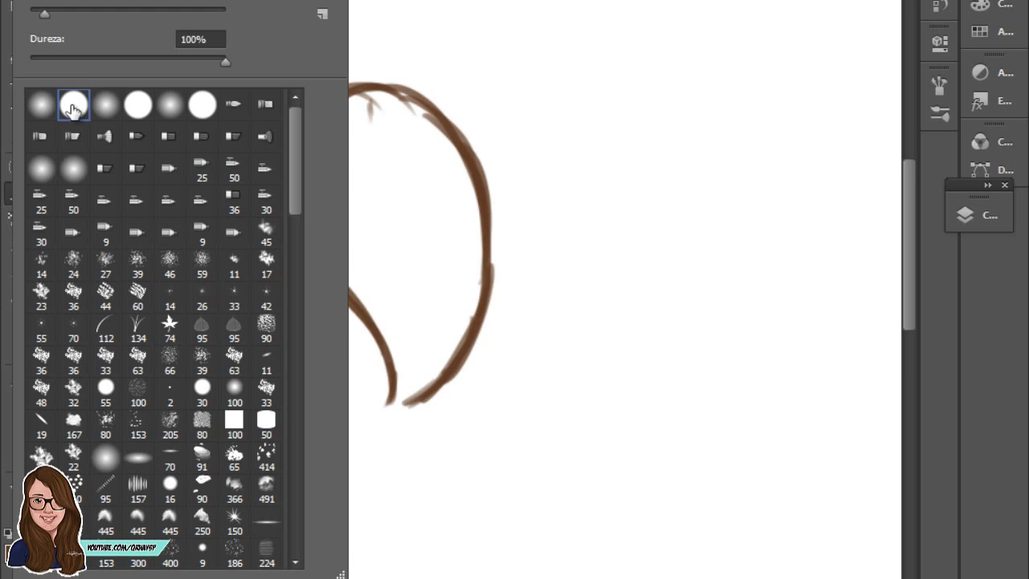
double_click(72, 104)
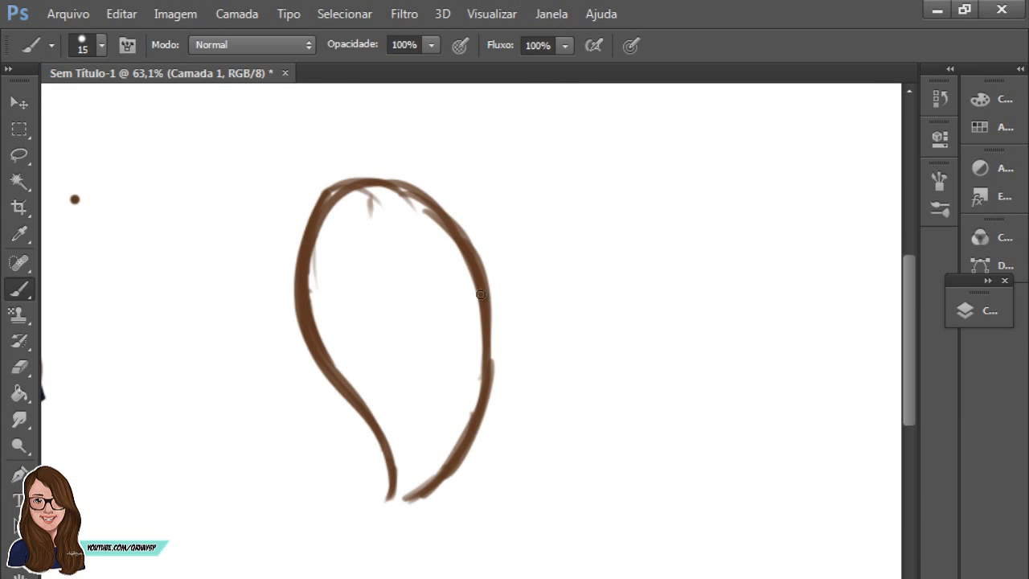
key(e)
click(75, 199)
right_click(73, 90)
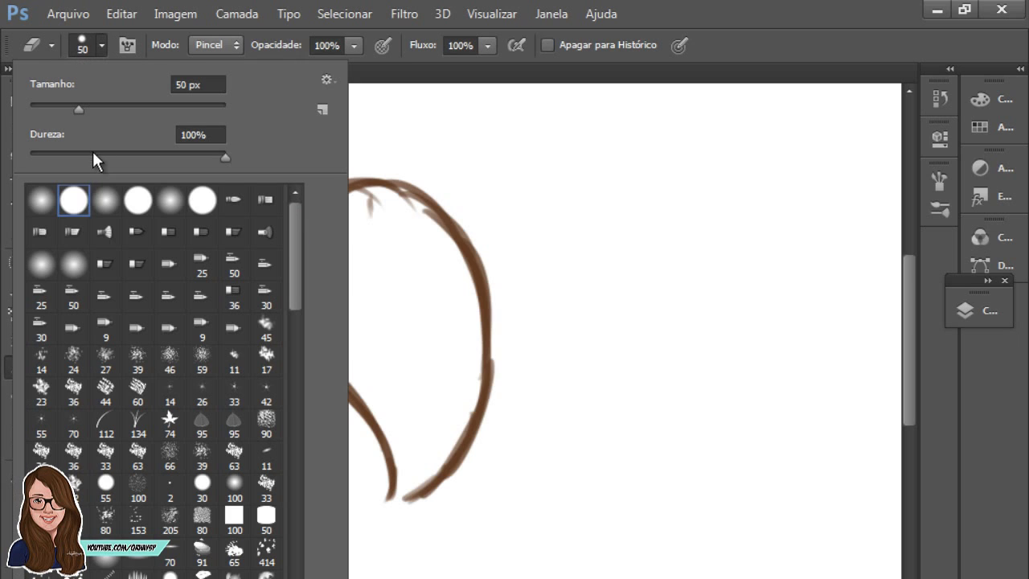
click(510, 165)
Step: Return to the Brush at 15 px and enable Transferência in the brush settings
click(21, 289)
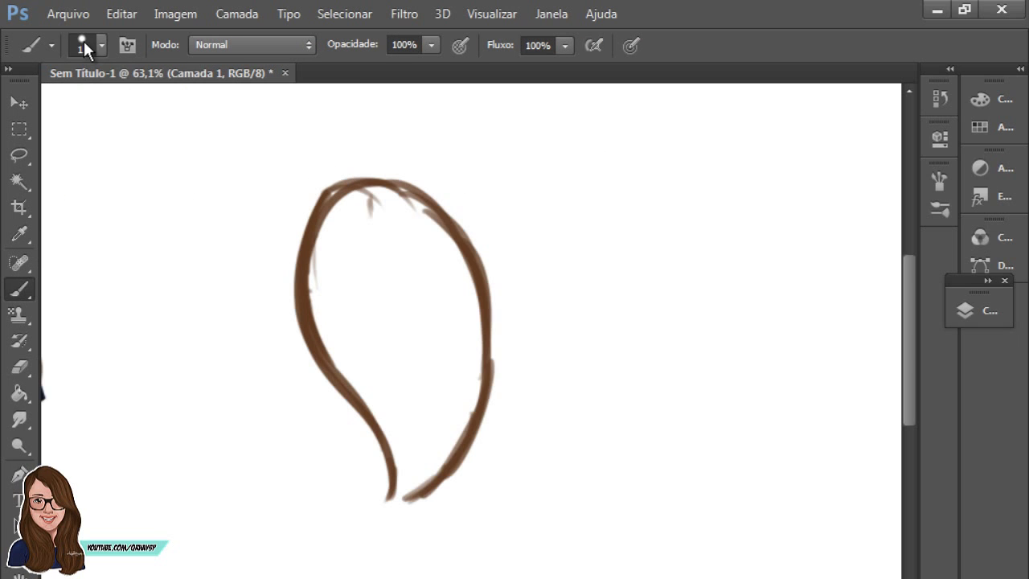
click(83, 41)
key(ctrl+z)
key(F5)
click(486, 338)
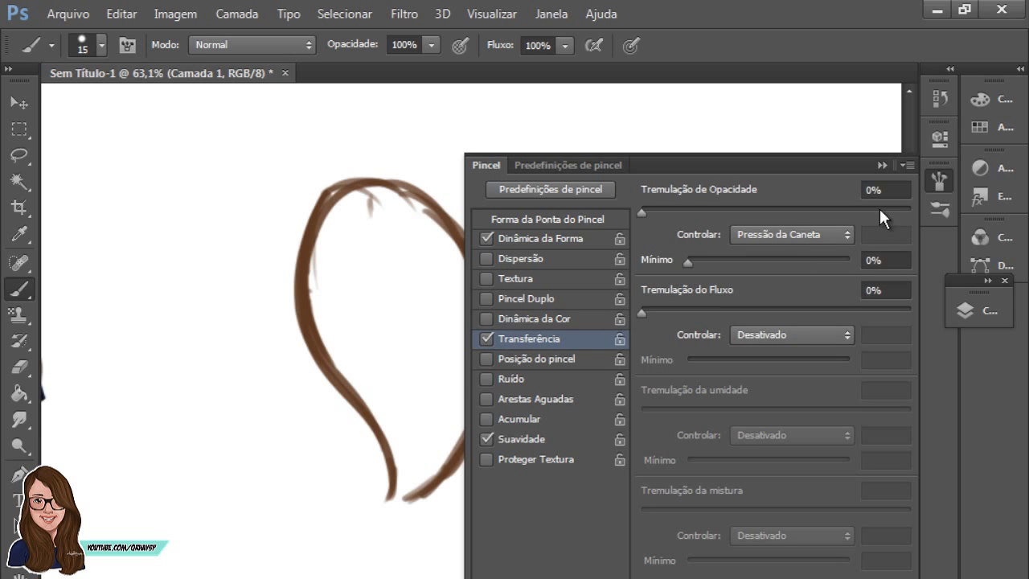
key(F5)
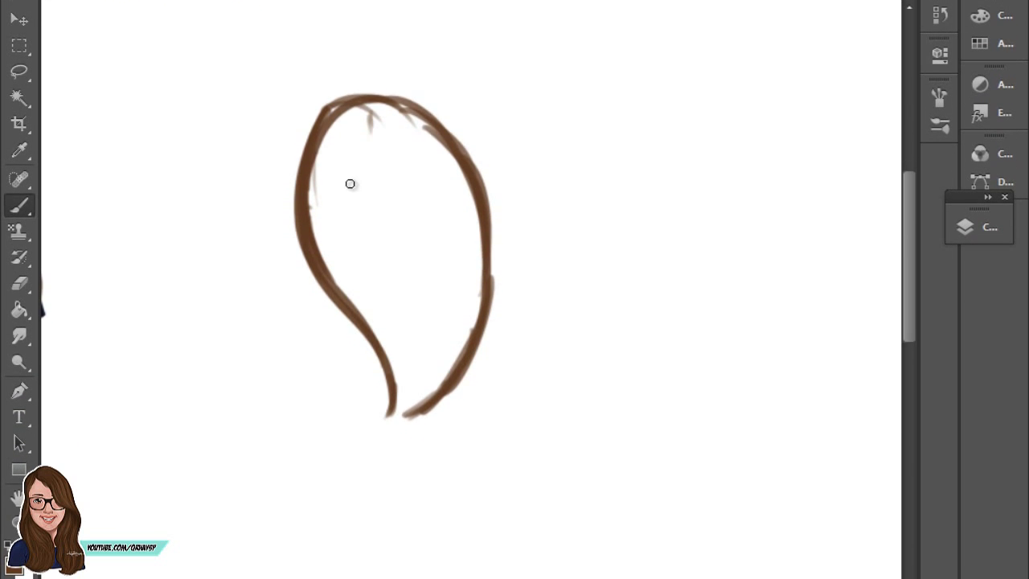
Step: Paint brown strands down the left inner side and inner edge of the hair outline
mouse_move(337, 120)
mouse_down()
mouse_move(355, 183)
mouse_move(346, 229)
mouse_up()
drag(326, 140, 357, 297)
mouse_move(317, 165)
mouse_down()
mouse_move(382, 321)
mouse_move(378, 313)
mouse_up()
mouse_move(310, 141)
mouse_down()
mouse_move(354, 137)
mouse_move(369, 173)
mouse_up()
mouse_move(341, 119)
mouse_down()
mouse_move(378, 173)
mouse_move(375, 201)
mouse_up()
drag(350, 153, 394, 269)
drag(342, 189, 406, 330)
Step: Extend and thicken the brown strands along the lower inner edge toward the tip
drag(332, 214, 371, 320)
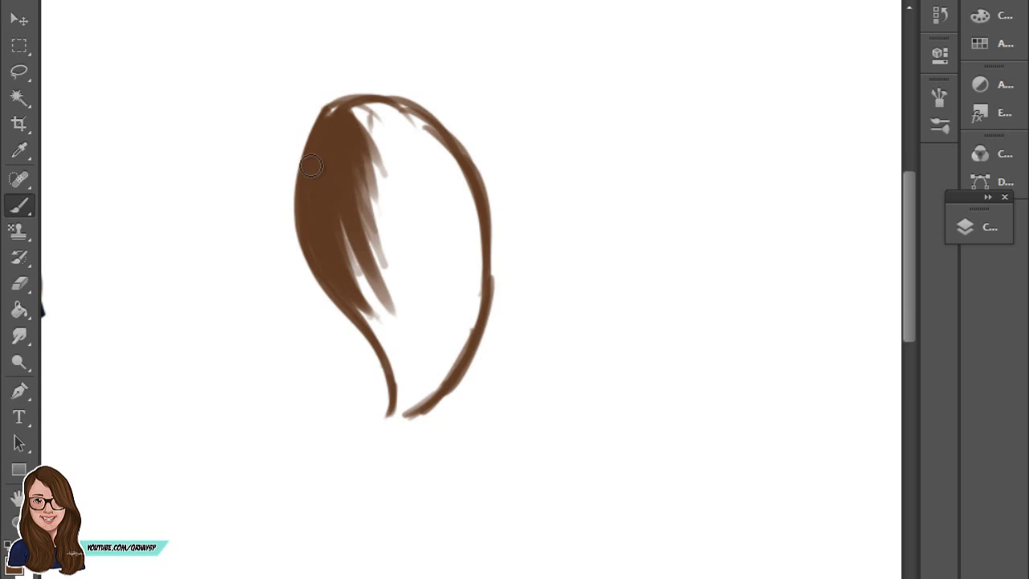
drag(315, 261, 370, 344)
drag(346, 251, 404, 360)
drag(345, 221, 414, 368)
drag(338, 166, 402, 362)
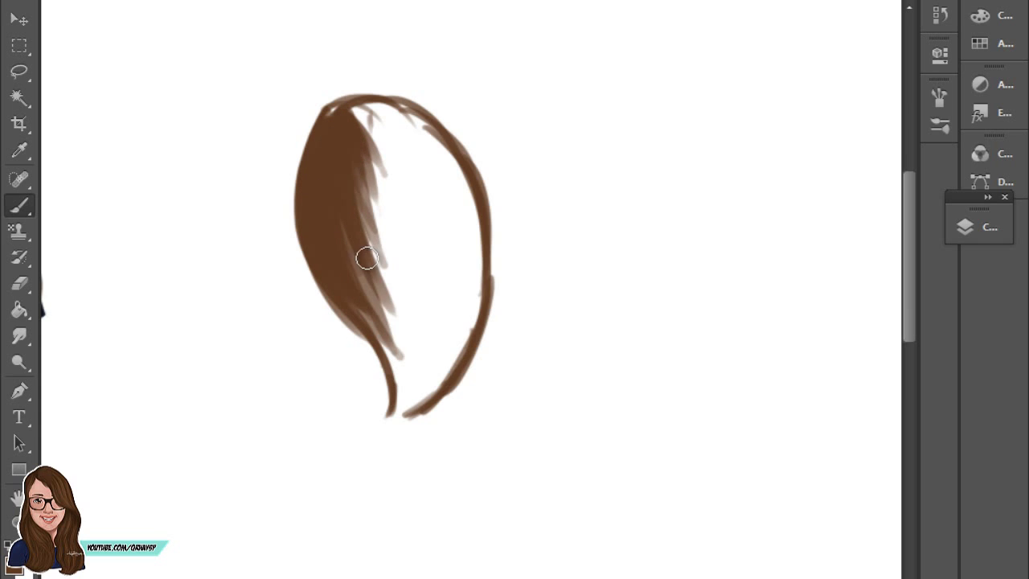
drag(357, 230, 410, 361)
mouse_move(353, 256)
mouse_down()
mouse_move(414, 390)
mouse_move(420, 370)
mouse_move(402, 414)
mouse_up()
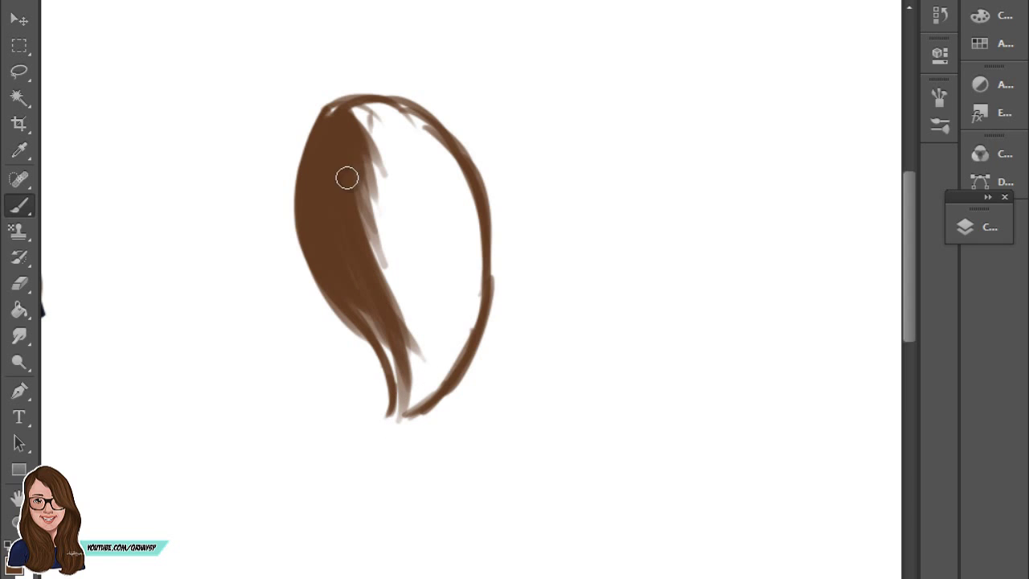
drag(345, 128, 385, 170)
Step: Paint brown strands down the right inner side, closing and darkening the gaps between them
mouse_move(354, 104)
mouse_down()
mouse_move(406, 170)
mouse_move(394, 161)
mouse_move(437, 163)
mouse_move(450, 201)
mouse_move(462, 201)
mouse_up()
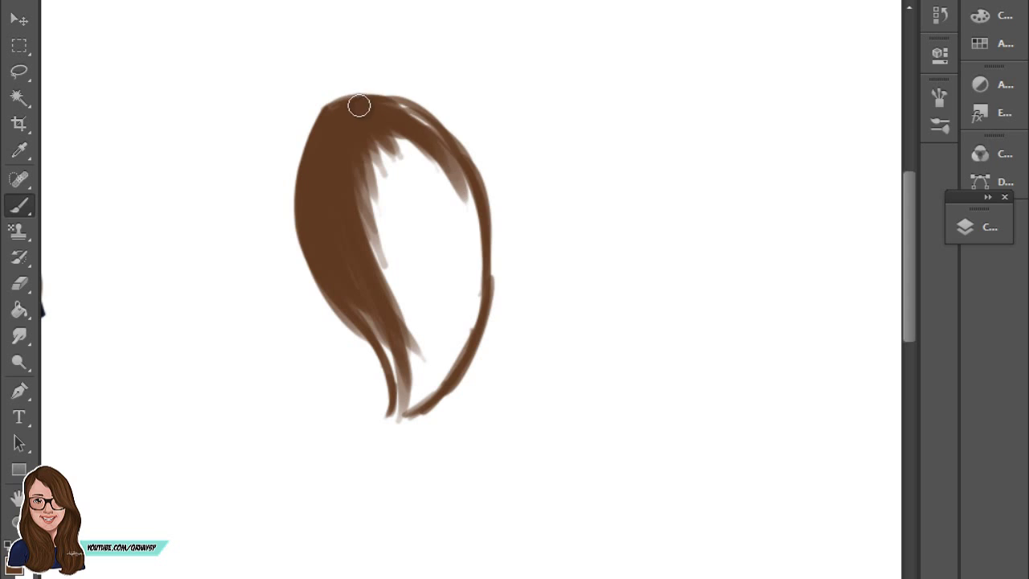
drag(356, 105, 482, 253)
drag(384, 121, 470, 268)
drag(377, 145, 443, 276)
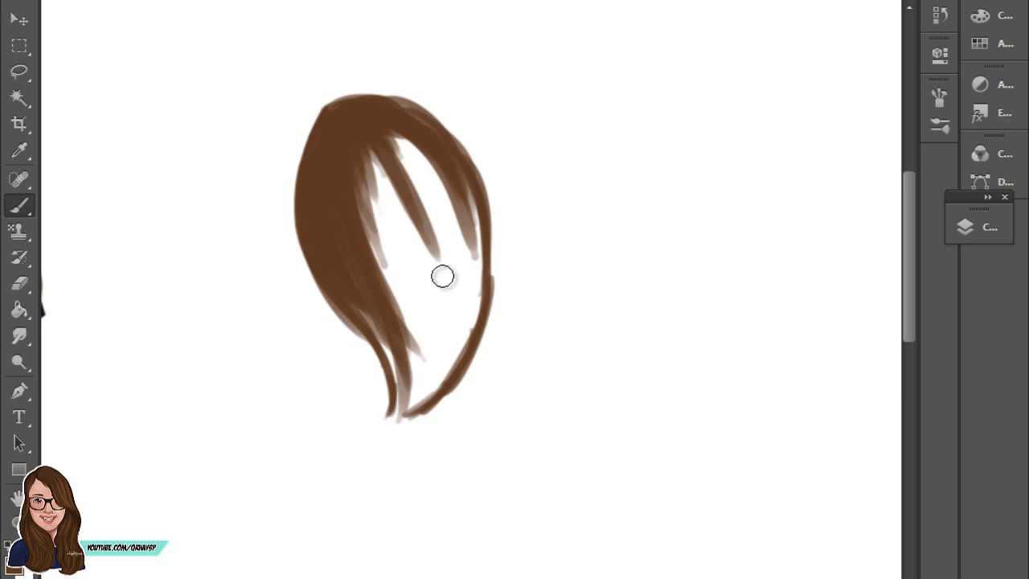
drag(379, 125, 454, 299)
drag(414, 142, 454, 321)
drag(430, 161, 471, 361)
mouse_move(446, 201)
mouse_down()
mouse_move(478, 373)
mouse_move(474, 337)
mouse_move(464, 354)
mouse_up()
drag(409, 168, 450, 345)
Step: Narrow the remaining light gap inside the hair, leaving thin pale streaks near the tip
drag(378, 195, 426, 293)
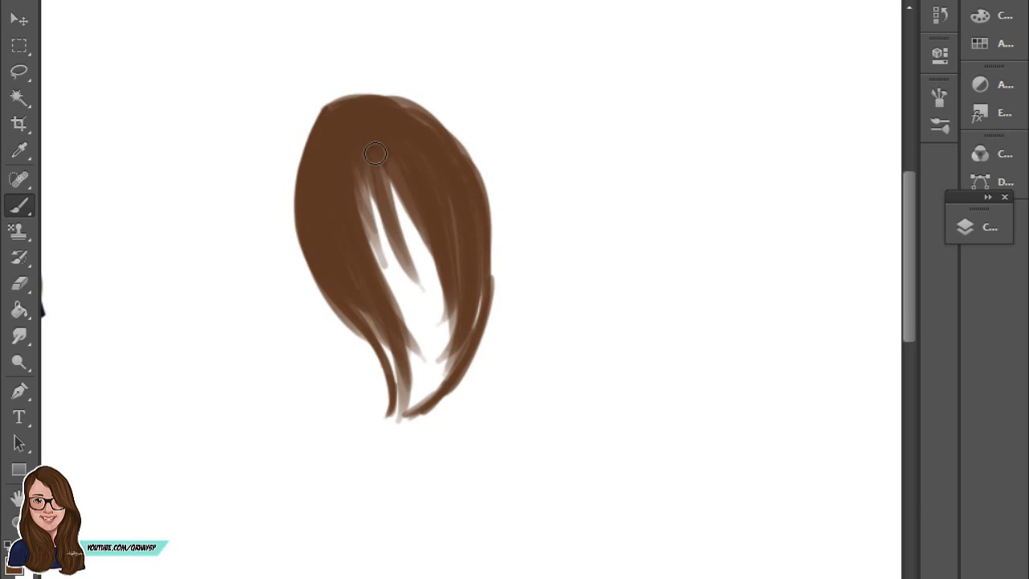
mouse_move(365, 161)
mouse_down()
mouse_move(432, 333)
mouse_move(418, 313)
mouse_move(422, 321)
mouse_up()
mouse_move(373, 189)
mouse_down()
mouse_move(430, 353)
mouse_move(430, 306)
mouse_up()
drag(390, 161, 458, 345)
drag(402, 213, 438, 349)
drag(547, 229, 363, 349)
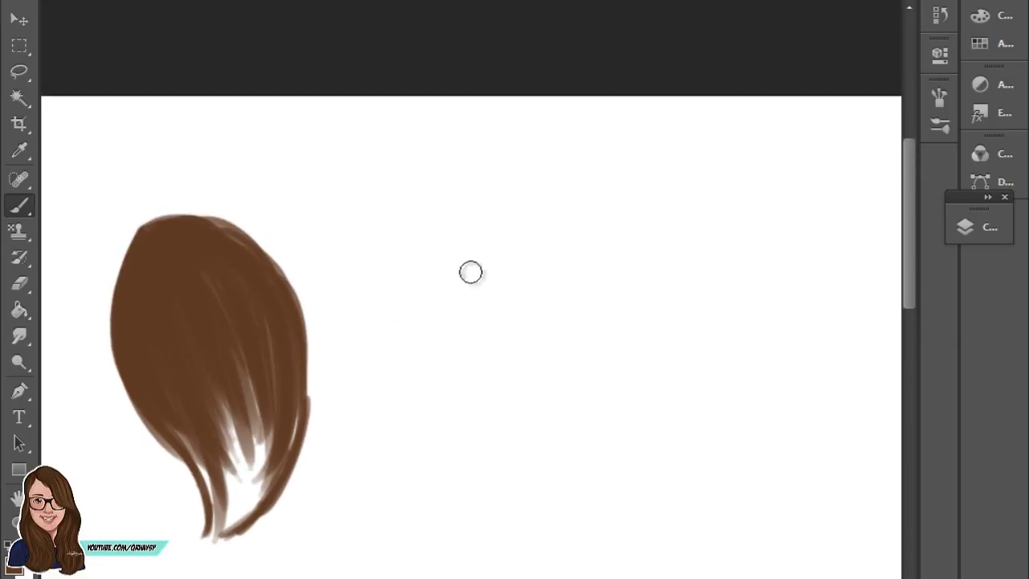
Step: Sketch a U-shaped face outline topped with spiky zigzag hair beside the hair lock
drag(586, 207, 670, 202)
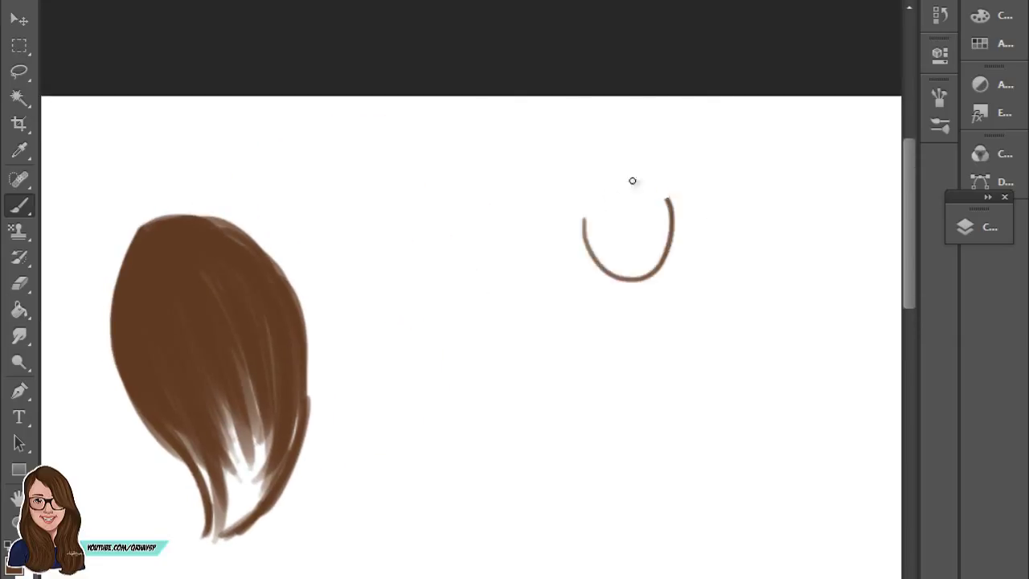
key(ctrl+z)
mouse_move(569, 278)
mouse_down()
mouse_move(659, 328)
mouse_move(715, 319)
mouse_move(724, 218)
mouse_up()
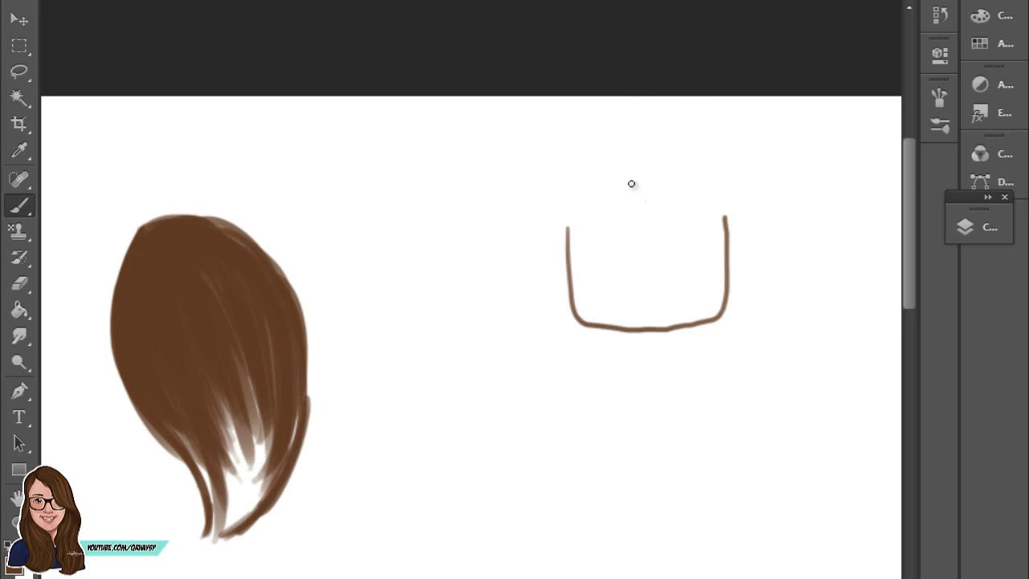
mouse_move(633, 132)
mouse_down()
mouse_move(687, 97)
mouse_move(755, 138)
mouse_move(744, 168)
mouse_move(782, 213)
mouse_move(775, 261)
mouse_up()
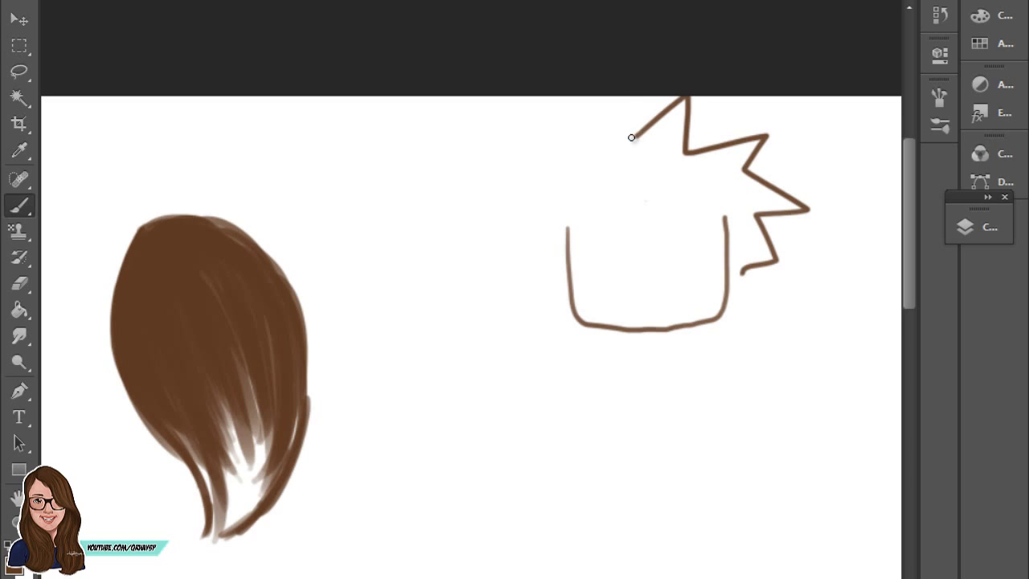
drag(632, 137, 609, 148)
key(ctrl+z)
mouse_move(614, 121)
mouse_down()
mouse_move(475, 177)
mouse_move(553, 165)
mouse_move(485, 233)
mouse_move(592, 222)
mouse_move(728, 231)
mouse_move(741, 273)
mouse_up()
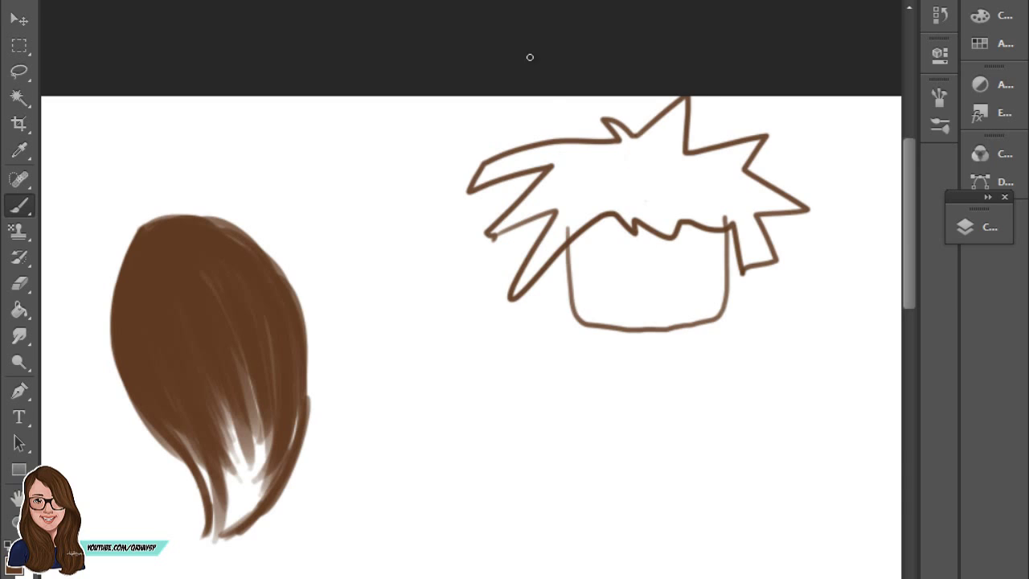
Step: Hatch brown strands across the crown and left spikes, then pan to the reference caricature
mouse_move(642, 127)
mouse_down()
mouse_move(606, 151)
mouse_move(625, 201)
mouse_up()
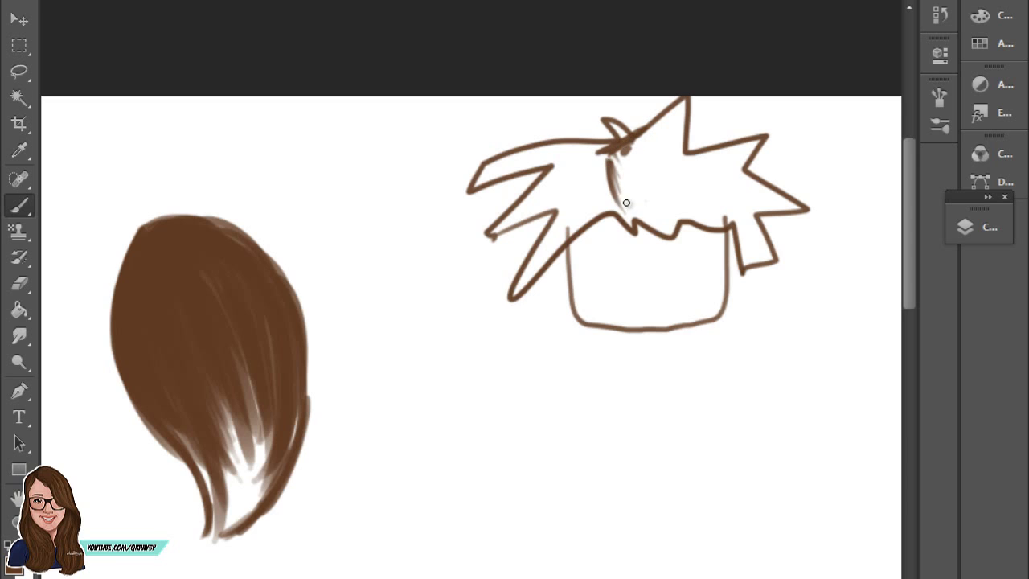
mouse_move(612, 157)
mouse_down()
mouse_move(654, 220)
mouse_move(669, 220)
mouse_move(667, 123)
mouse_move(637, 152)
mouse_up()
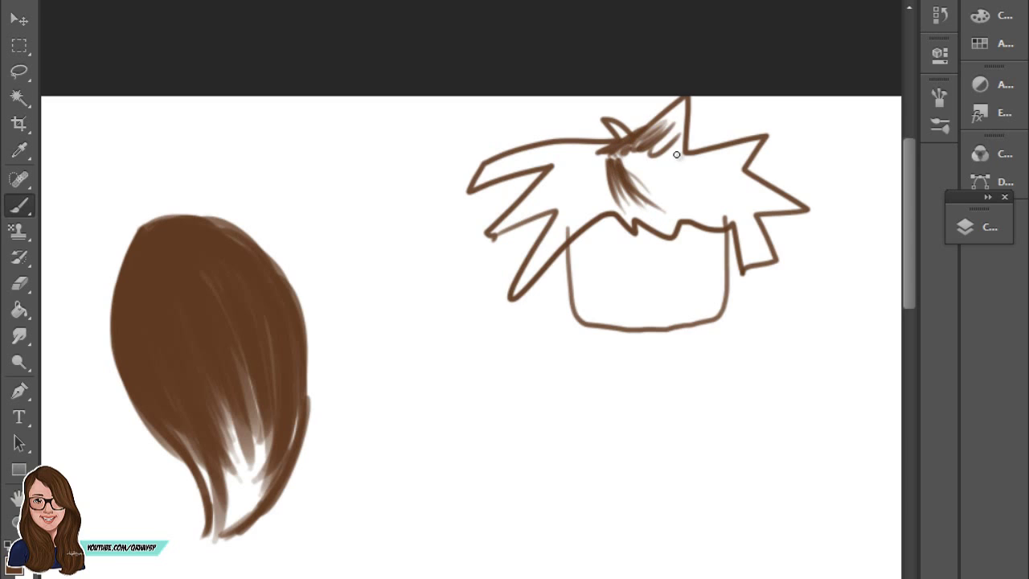
drag(762, 149, 685, 165)
mouse_move(601, 147)
mouse_down()
mouse_move(528, 156)
mouse_move(528, 201)
mouse_up()
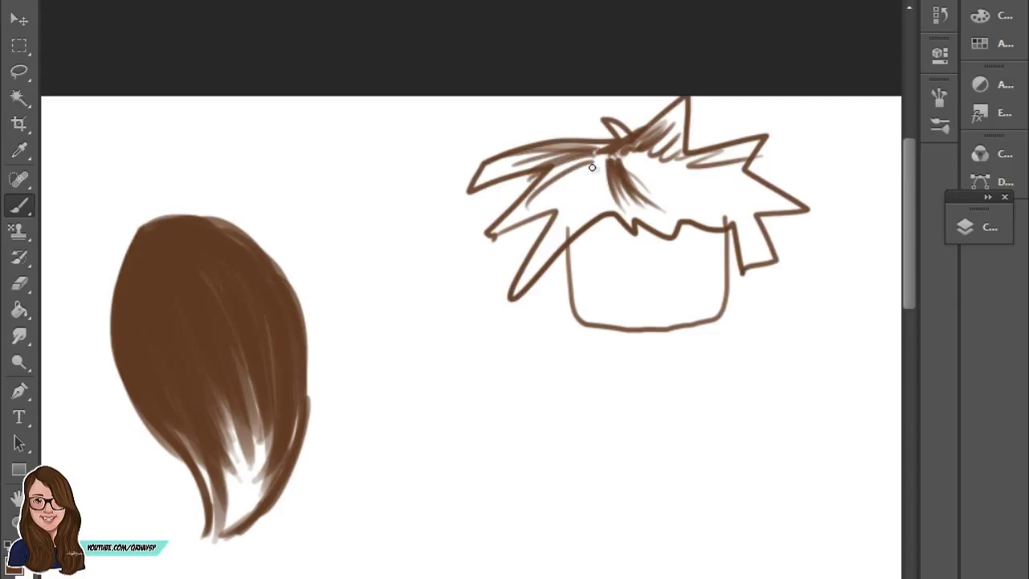
drag(596, 172, 535, 225)
mouse_move(604, 141)
mouse_down()
mouse_move(591, 182)
mouse_move(605, 126)
mouse_up()
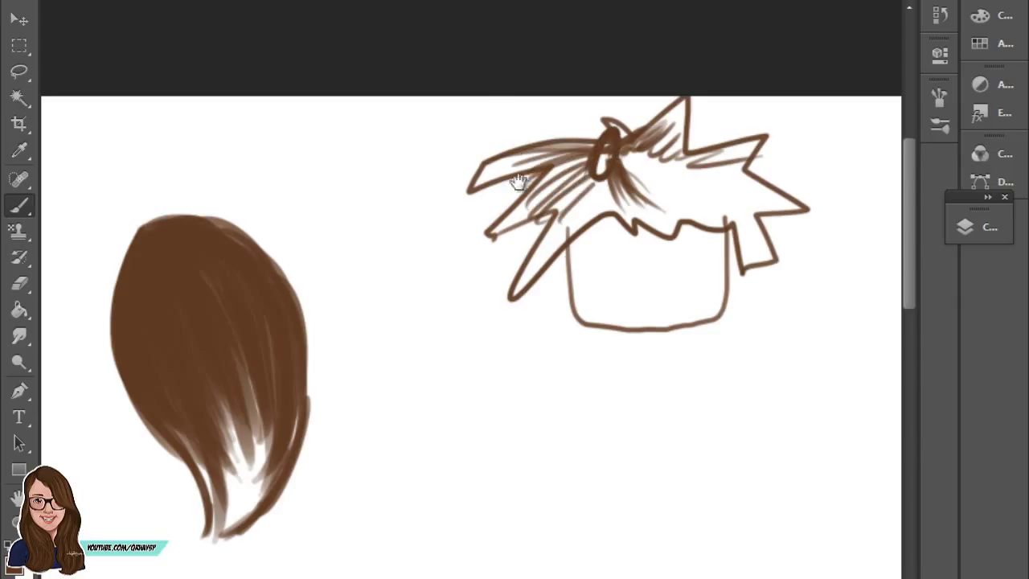
drag(327, 310, 459, 349)
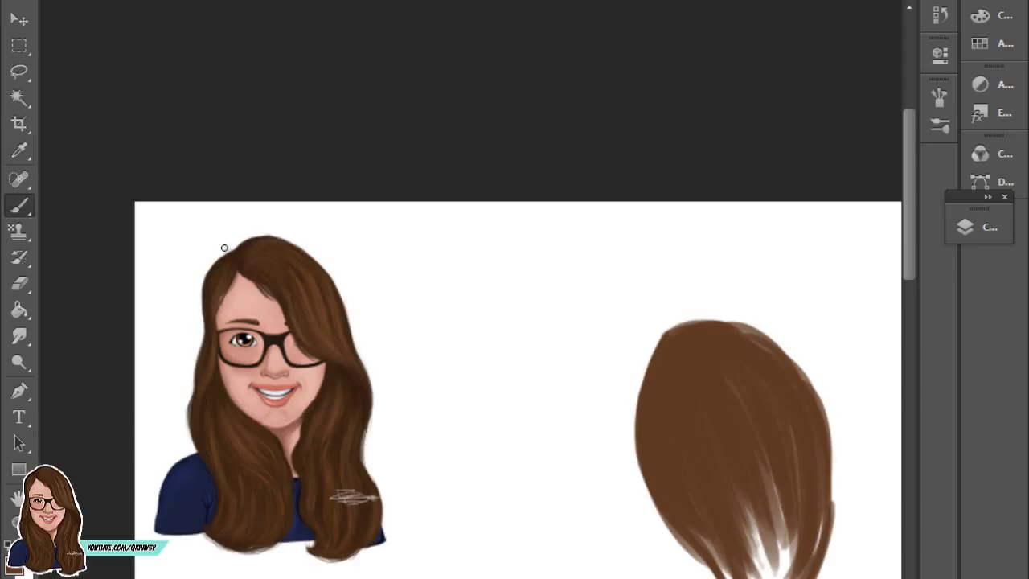
Step: Paint trial brown strands over the portrait's head, glasses and hair tip, then erase the strays
drag(258, 271, 298, 224)
drag(273, 185, 283, 263)
key(ctrl+alt+z)
key(ctrl+alt+z)
key(ctrl+alt+z)
drag(268, 177, 281, 257)
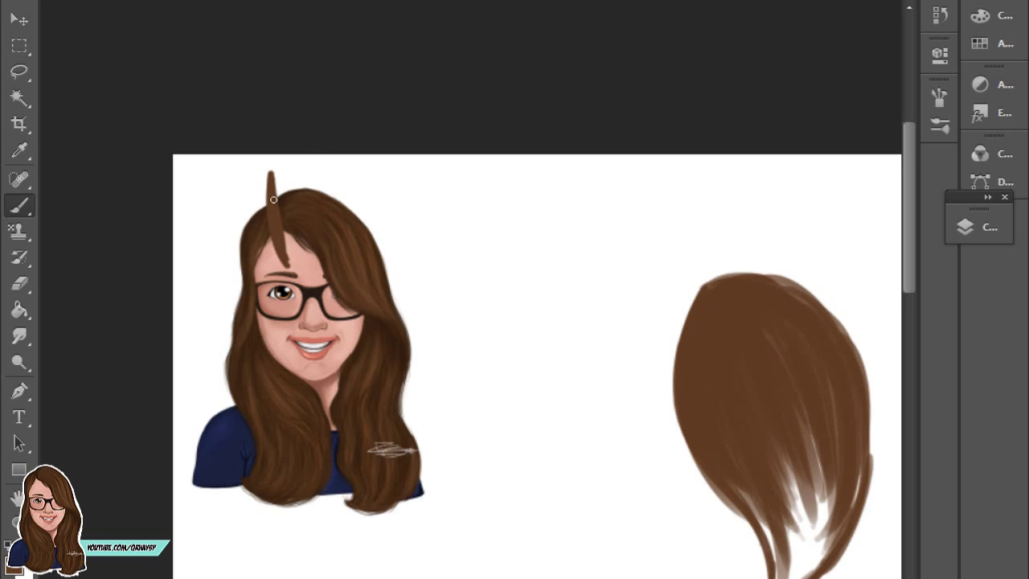
mouse_move(294, 232)
mouse_down()
mouse_move(367, 294)
mouse_move(410, 384)
mouse_up()
drag(363, 223, 404, 374)
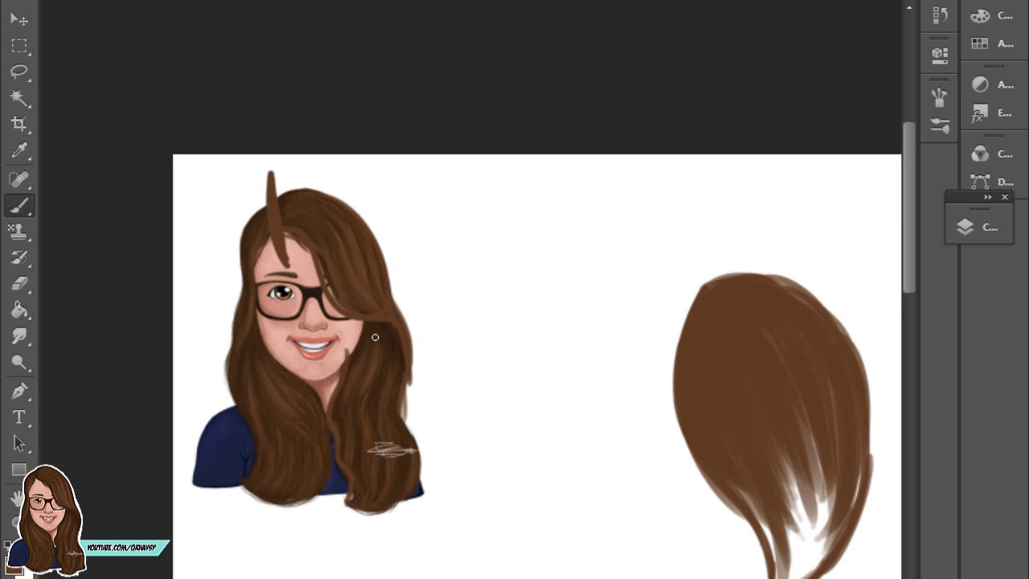
drag(414, 441, 344, 519)
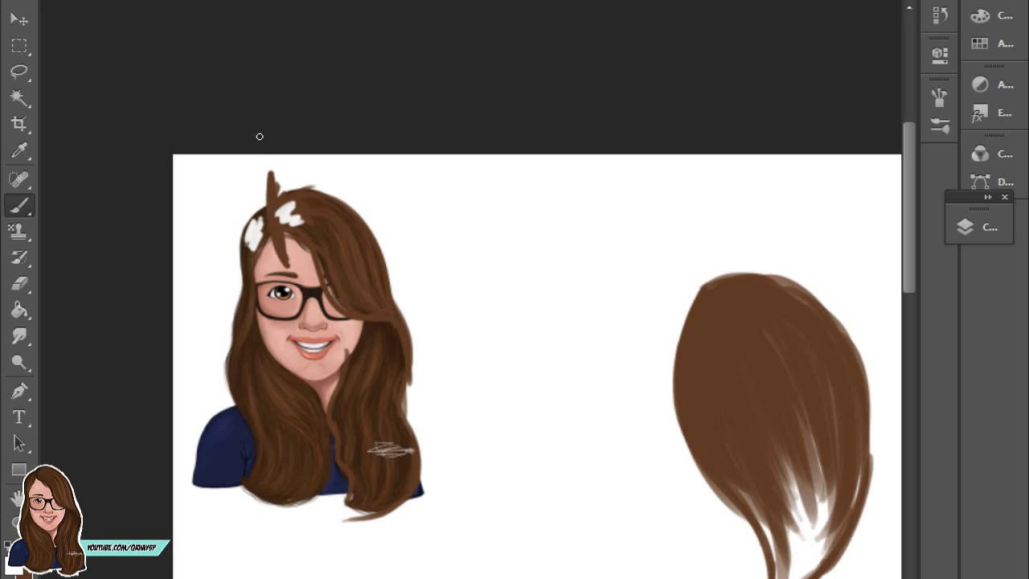
key(e)
drag(285, 193, 244, 238)
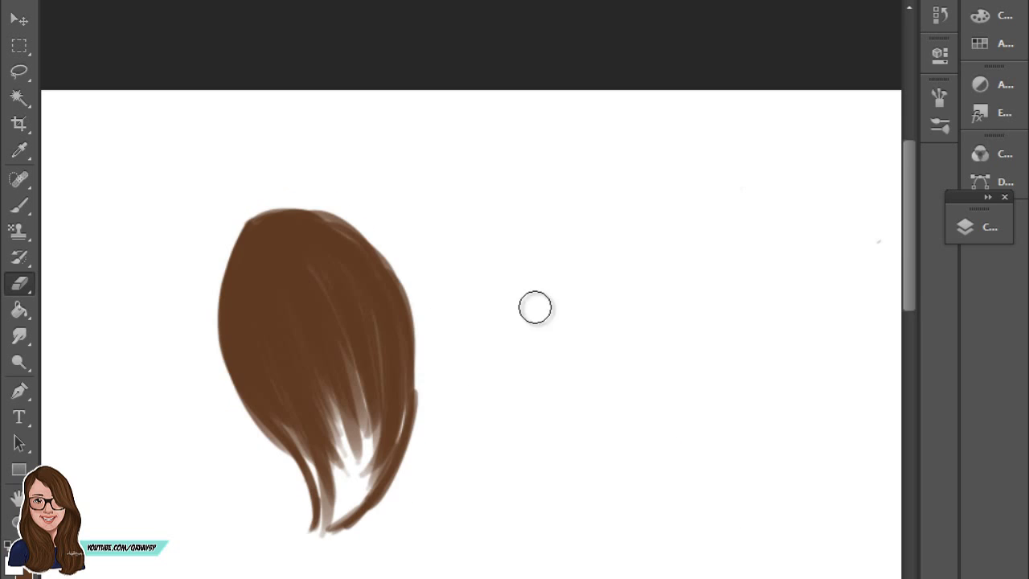
Step: Paint brown over the white streaks near the hair tip and the lighter upper-right strip
key(b)
drag(342, 347, 361, 438)
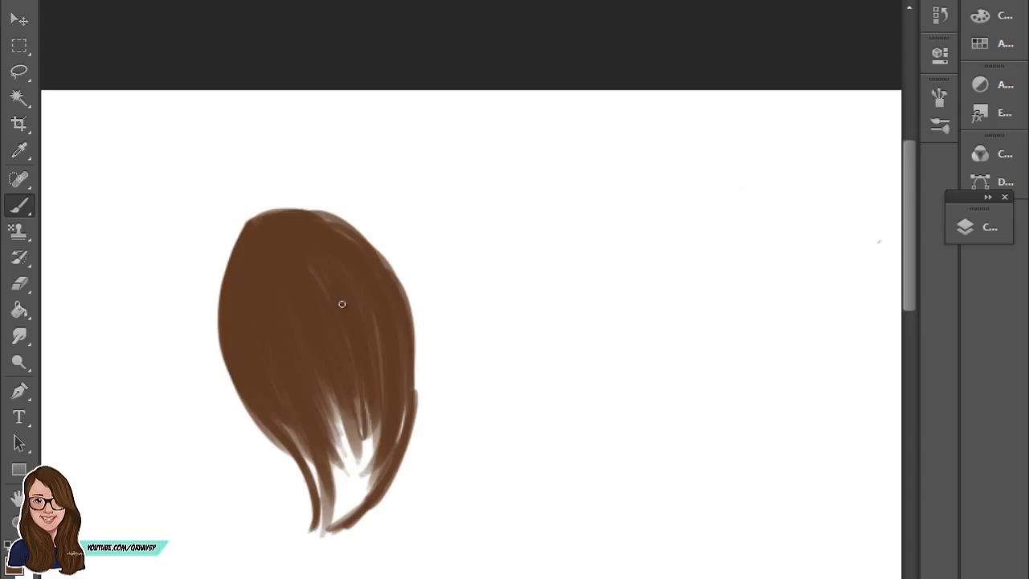
drag(356, 391, 365, 460)
scroll(365, 459, down, 2)
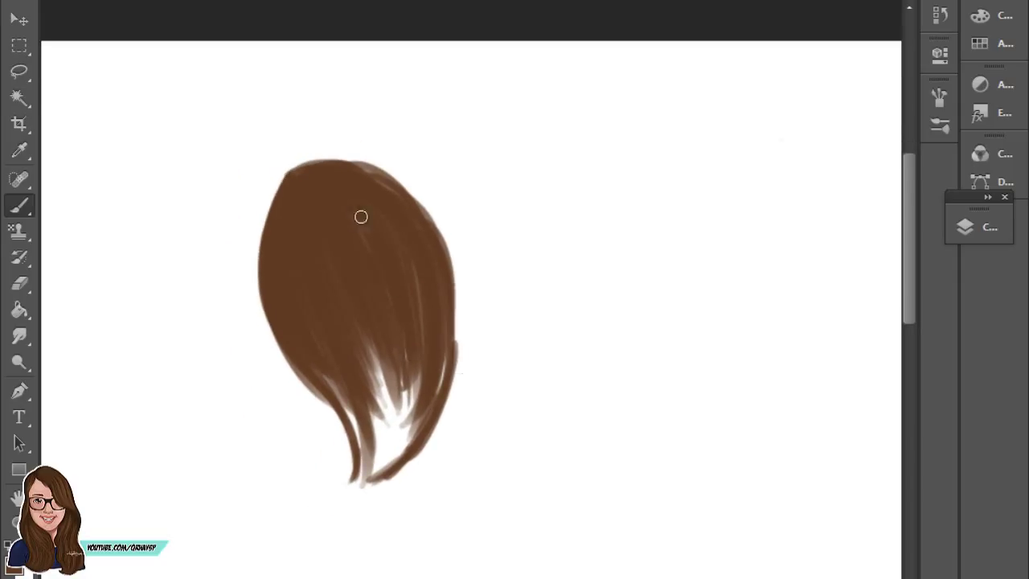
mouse_move(407, 343)
mouse_down()
mouse_move(386, 458)
mouse_move(456, 330)
mouse_up()
key(ctrl+z)
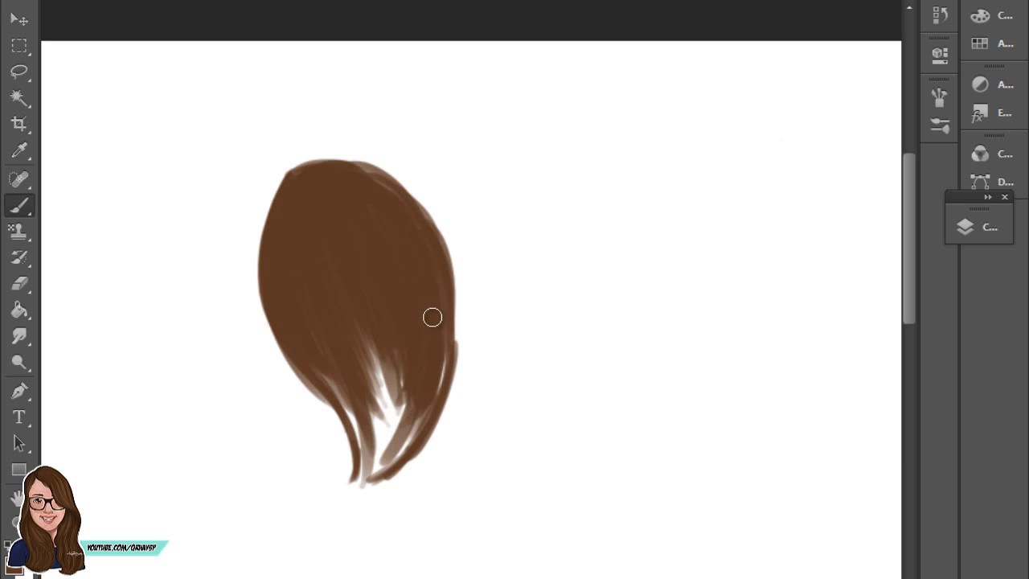
mouse_move(411, 432)
mouse_down()
mouse_move(398, 348)
mouse_move(362, 381)
mouse_move(442, 303)
mouse_up()
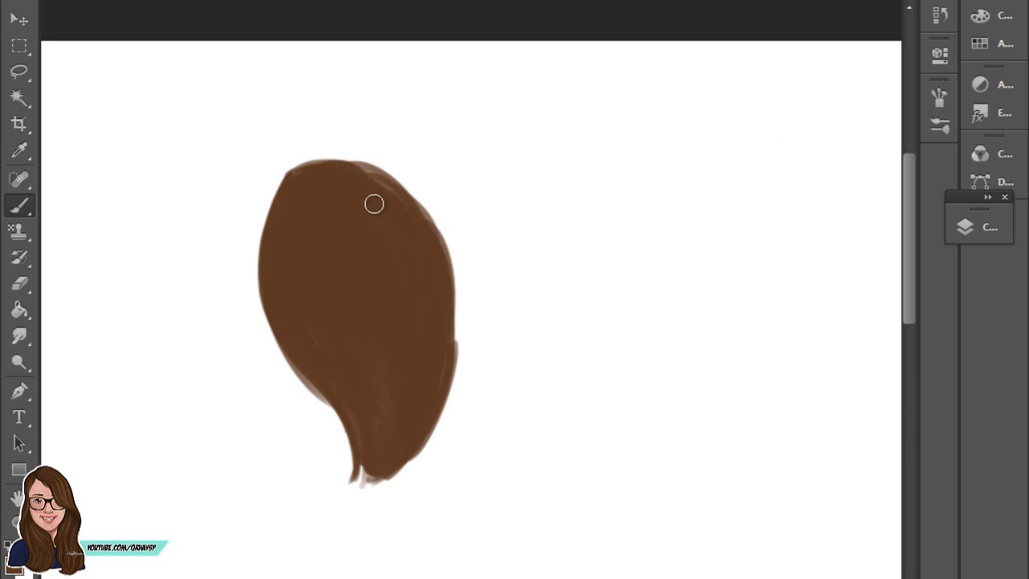
drag(401, 215, 363, 169)
Step: Pick a darker brown as the foreground colour in the Color Picker
click(14, 562)
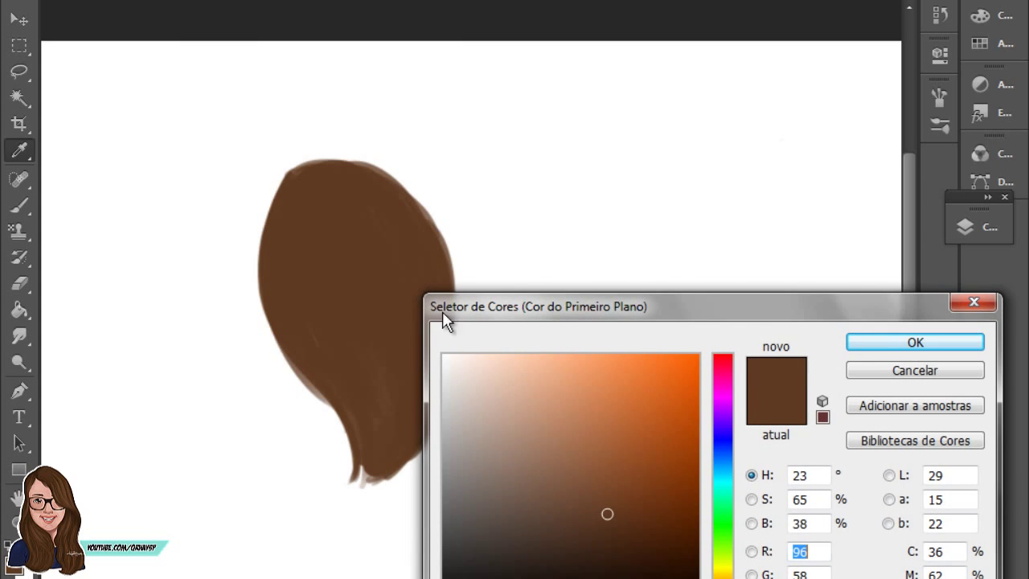
drag(606, 531, 602, 545)
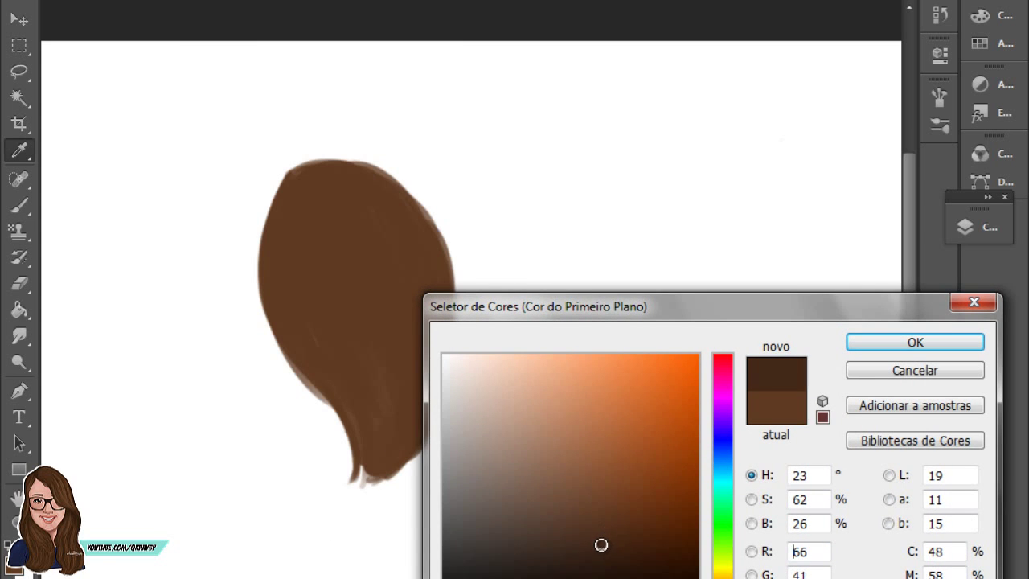
click(853, 345)
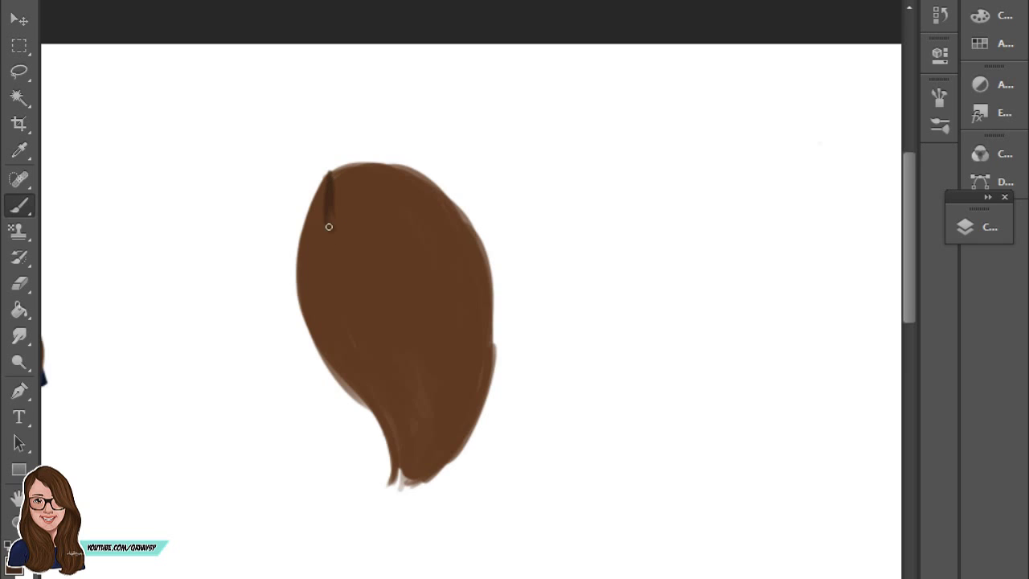
Step: Shade the hair's upper-left edge with darker brown strokes
scroll(386, 204, up, 2)
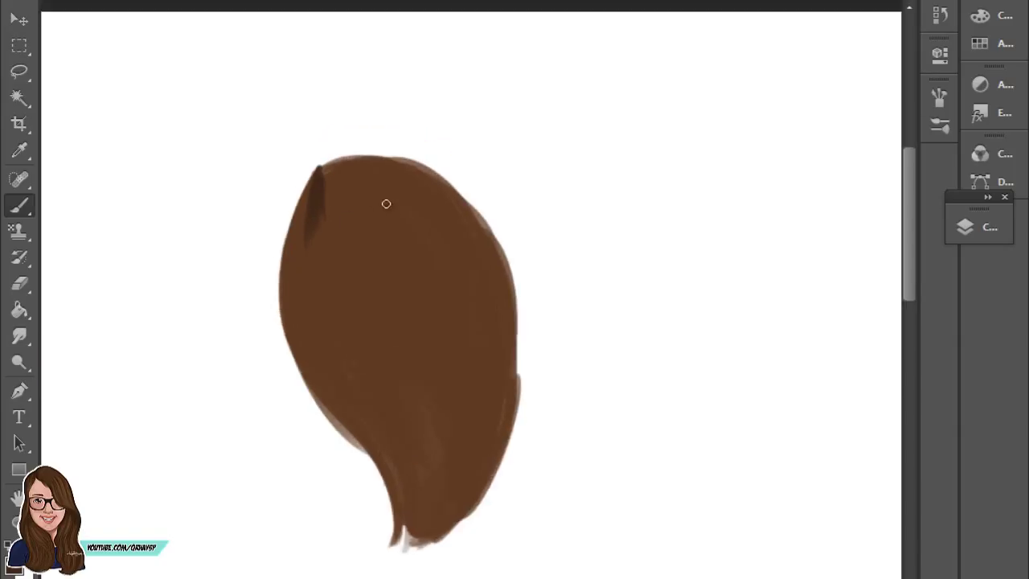
scroll(223, 257, up, 2)
scroll(312, 160, down, 2)
scroll(355, 131, down, 1)
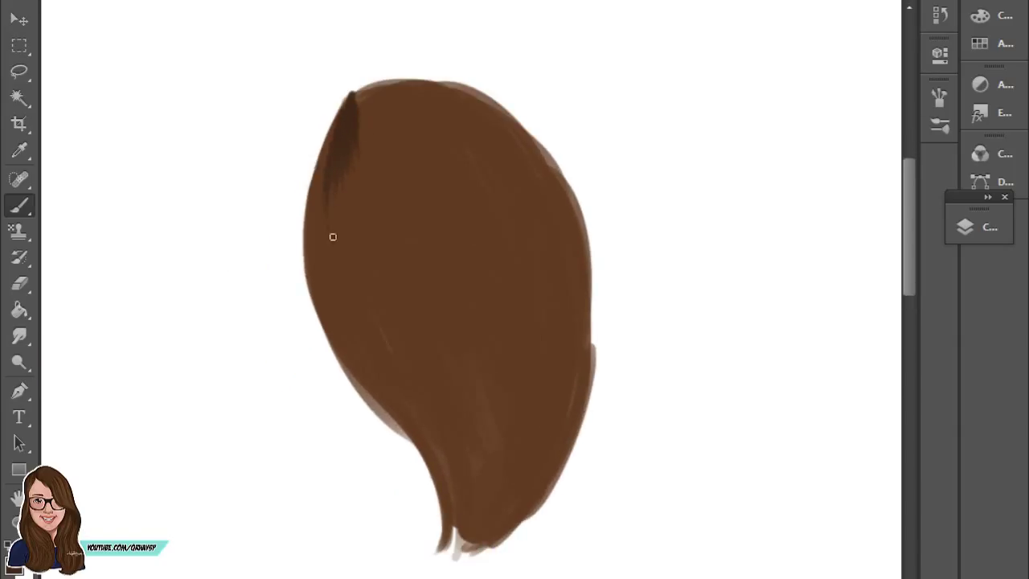
drag(340, 103, 319, 191)
mouse_move(342, 321)
mouse_down()
mouse_move(354, 95)
mouse_move(365, 56)
mouse_move(338, 89)
mouse_up()
key(ctrl+z)
Step: Draw a dark brown arrow with a triangle head pointing at the hair's tip
mouse_move(305, 33)
mouse_down()
mouse_move(329, 69)
mouse_move(352, 66)
mouse_move(347, 93)
mouse_up()
key(ctrl+z)
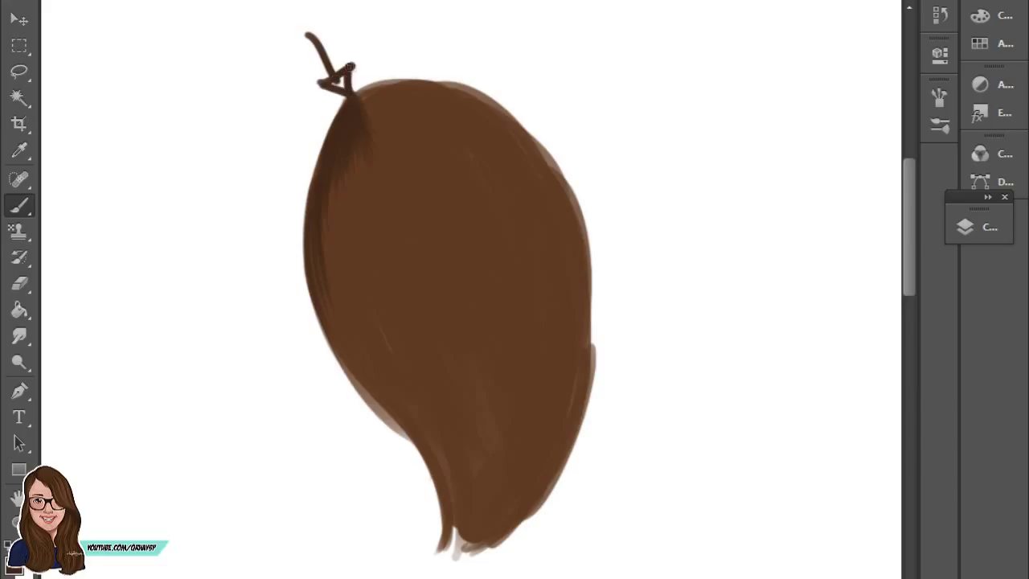
key(ctrl+z)
key(ctrl+z)
drag(346, 53, 343, 118)
drag(320, 48, 333, 76)
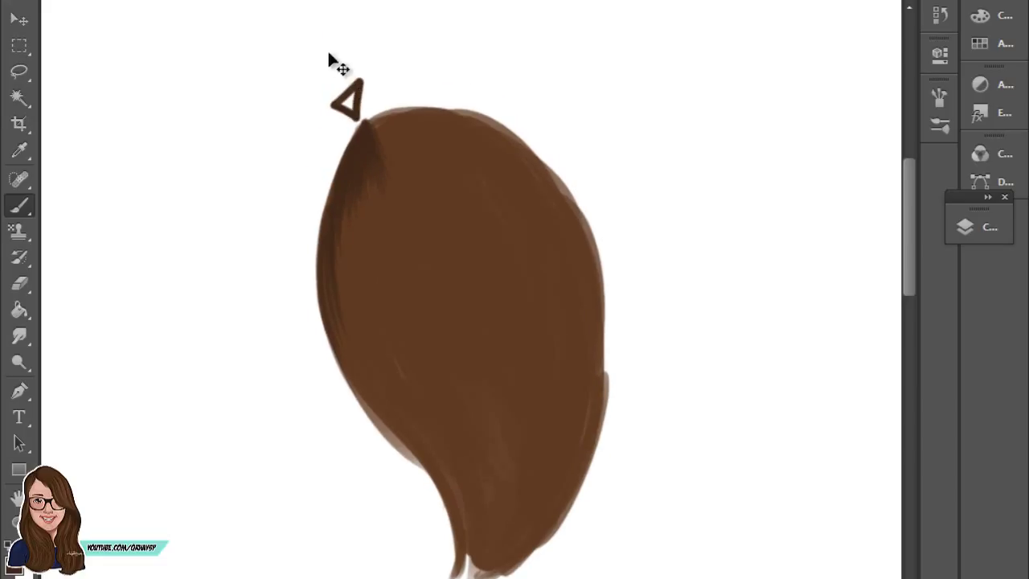
drag(315, 40, 344, 92)
Step: Darken the hair's left edge below the tip, its lower-left edge and its top edge
drag(370, 193, 341, 366)
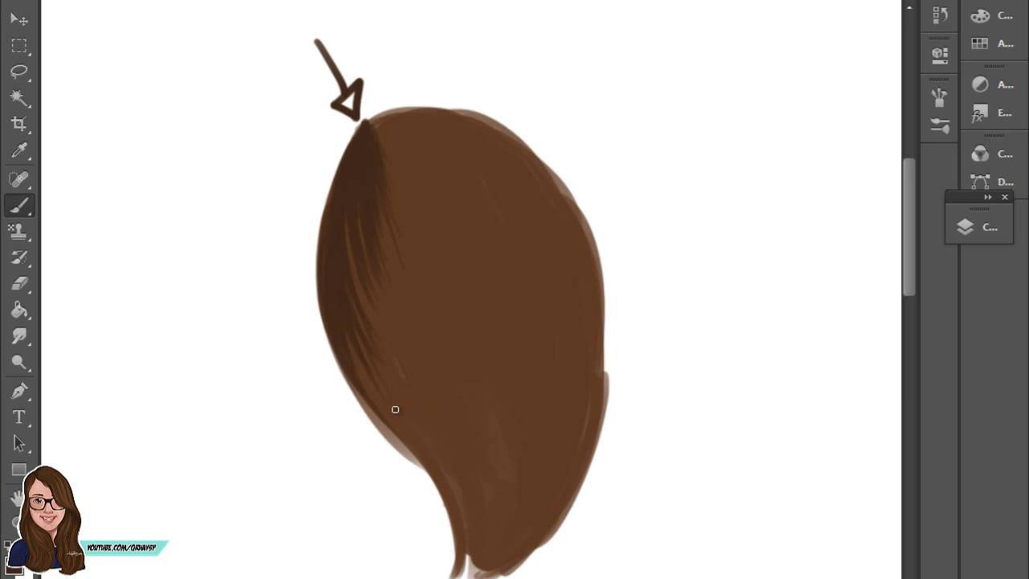
drag(353, 350, 411, 447)
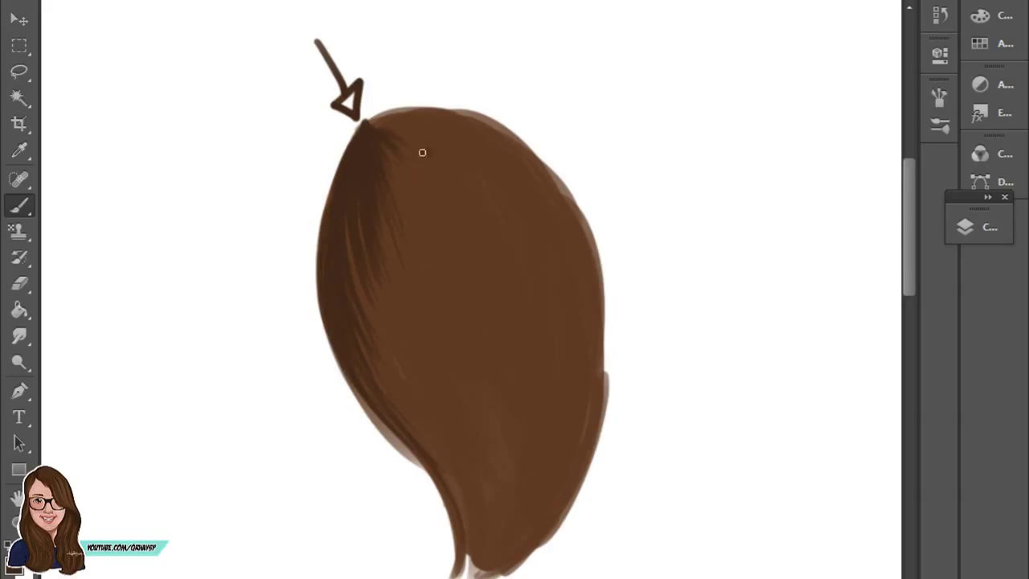
drag(374, 134, 462, 149)
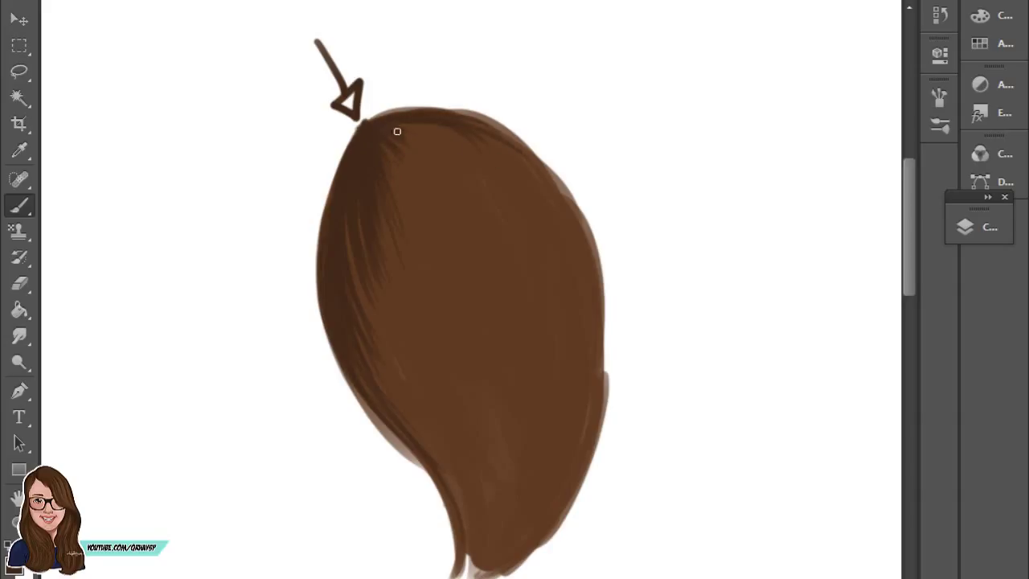
Step: Rotate the canvas and paint dark strands across the hair's upper centre and top right
key(r)
drag(514, 168, 544, 195)
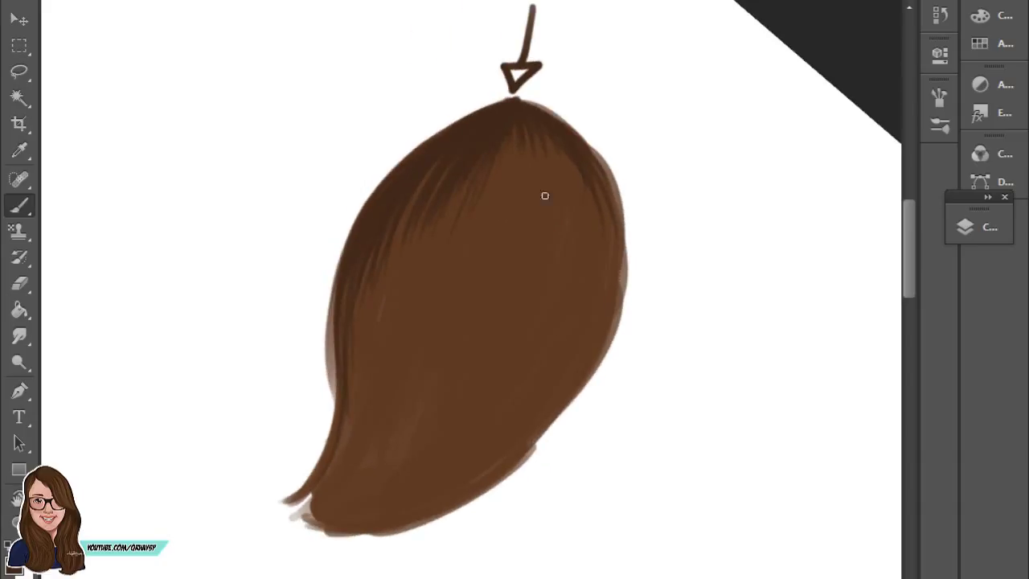
mouse_move(553, 141)
mouse_down()
mouse_move(561, 186)
mouse_move(552, 144)
mouse_move(528, 249)
mouse_move(546, 228)
mouse_move(546, 166)
mouse_move(582, 176)
mouse_move(596, 273)
mouse_up()
mouse_move(493, 140)
mouse_down()
mouse_move(503, 186)
mouse_move(523, 210)
mouse_move(494, 181)
mouse_up()
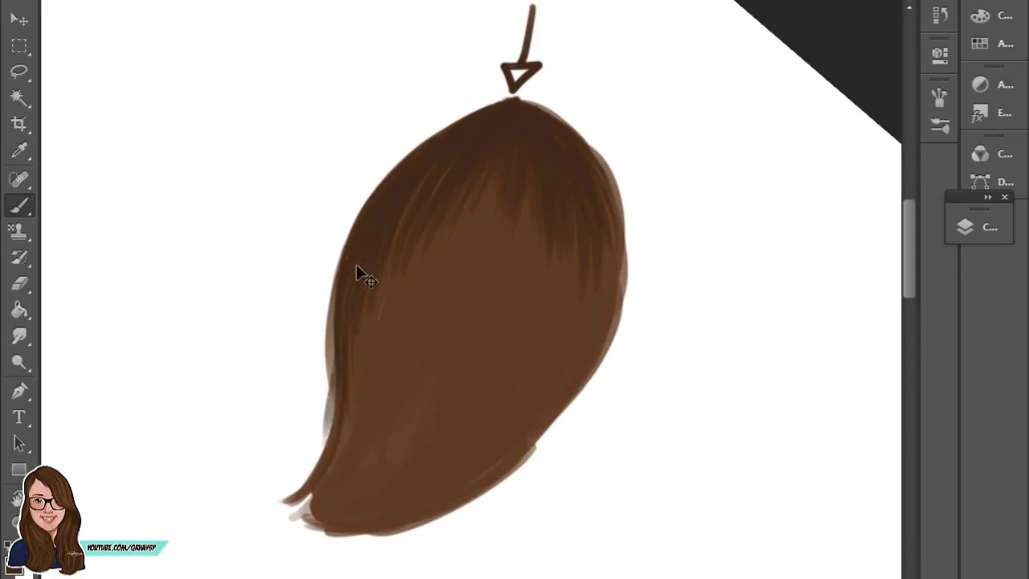
drag(483, 165, 432, 121)
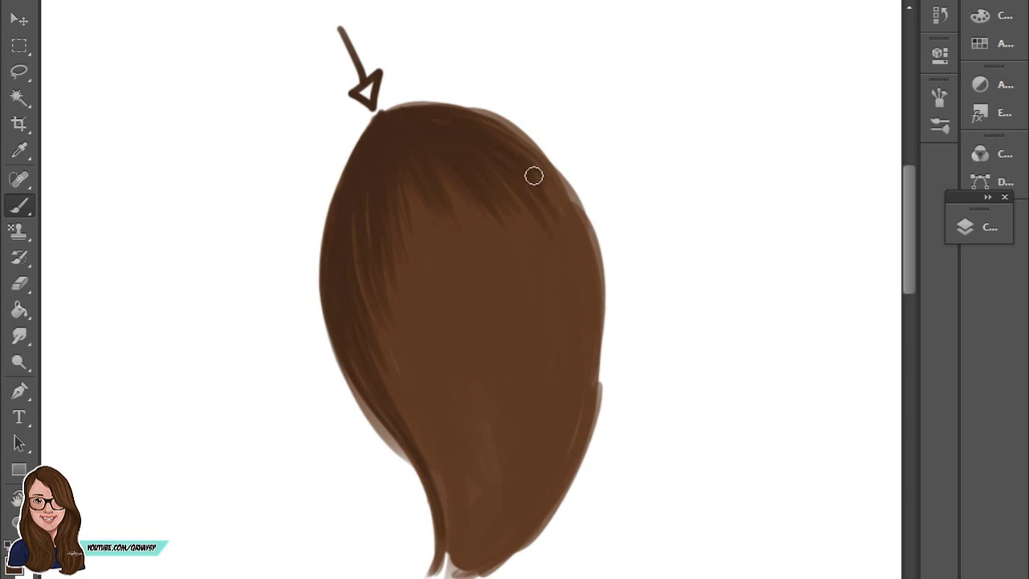
drag(548, 180, 562, 215)
drag(534, 172, 557, 212)
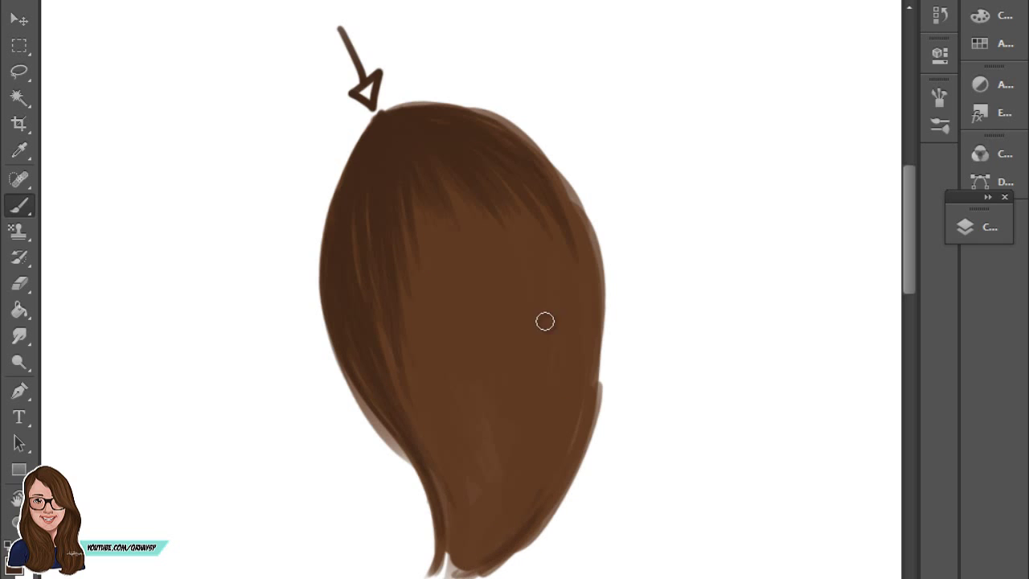
Step: Add dark strands across the top, down the left-centre, and along the right edge
mouse_move(473, 238)
mouse_down()
mouse_move(450, 187)
mouse_move(494, 245)
mouse_up()
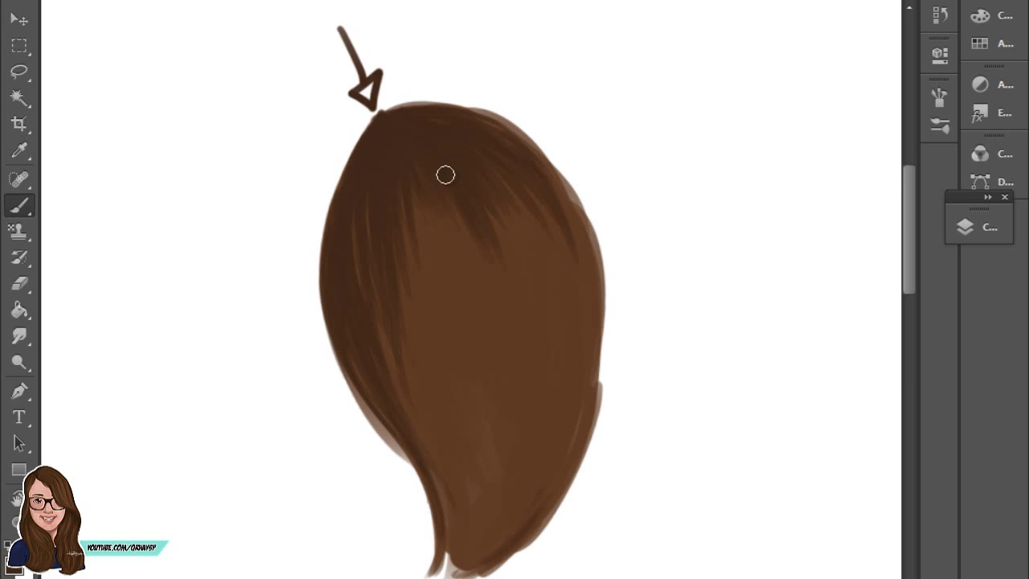
drag(443, 172, 505, 242)
drag(539, 291, 477, 180)
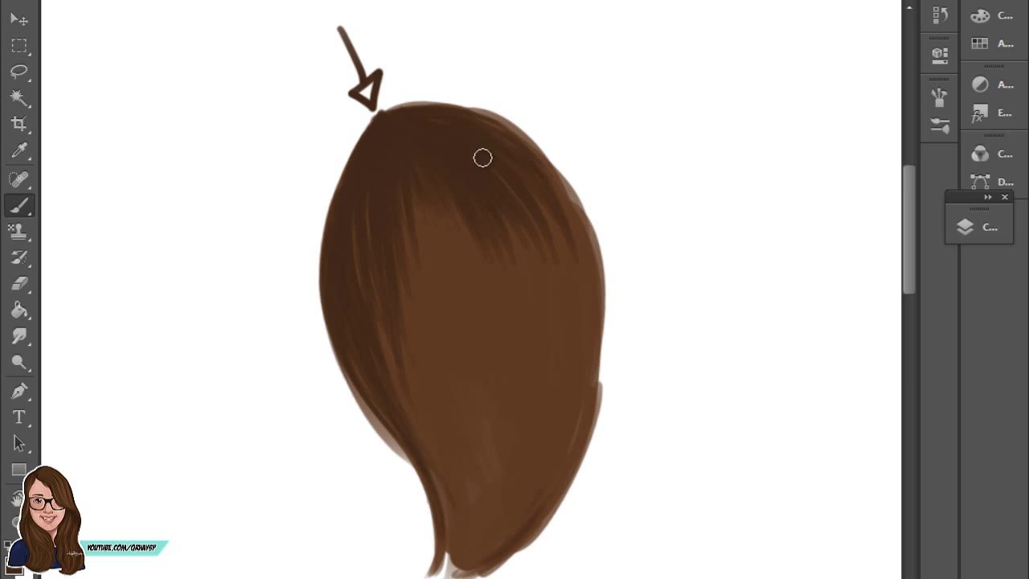
drag(555, 207, 591, 354)
drag(422, 201, 438, 508)
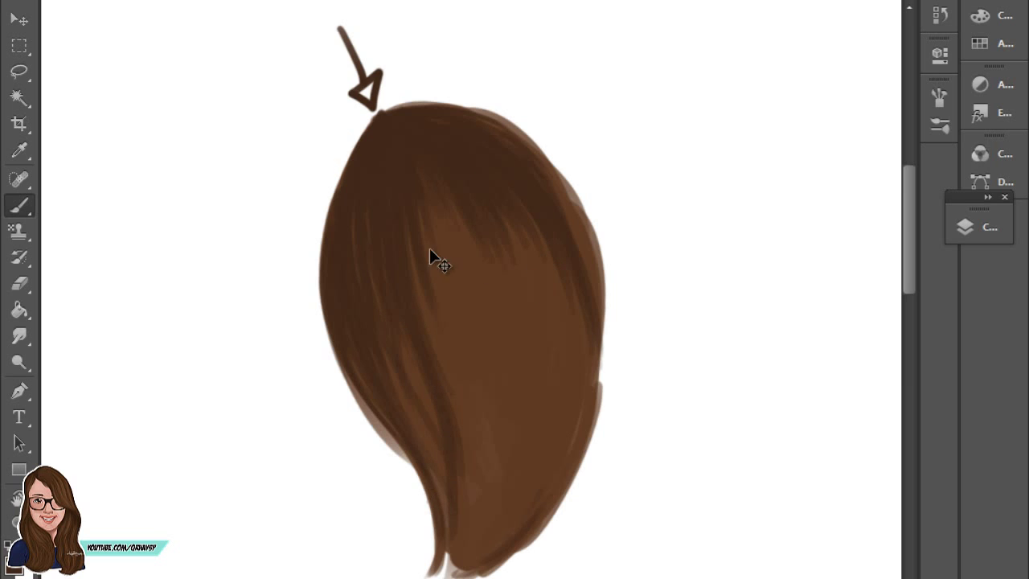
drag(444, 353, 468, 498)
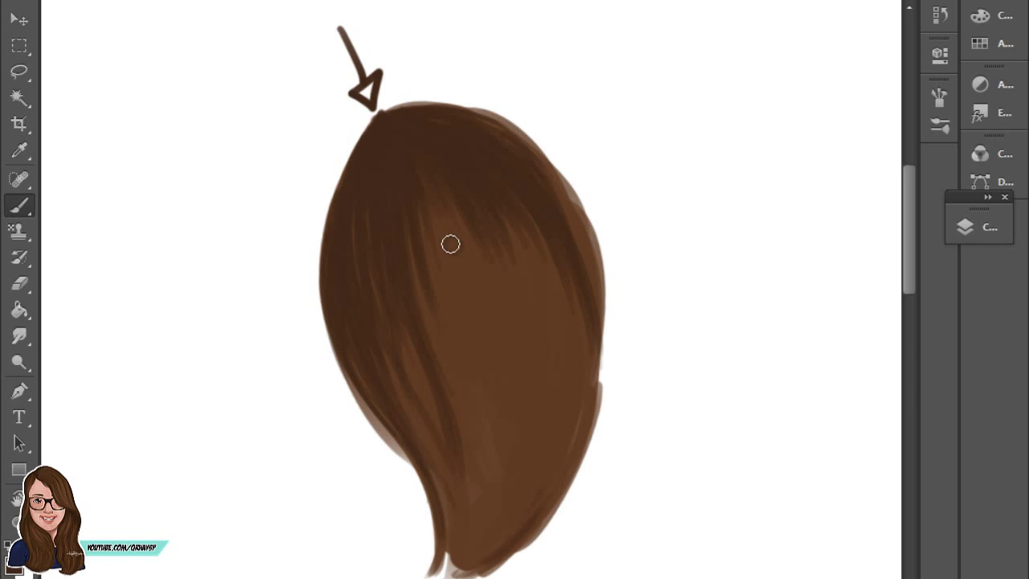
Step: Test brush pressure with curved S-shaped practice strokes on blank canvas beside the hair
mouse_move(702, 59)
mouse_down()
mouse_move(729, 162)
mouse_move(710, 266)
mouse_move(724, 172)
mouse_up()
key(ctrl+z)
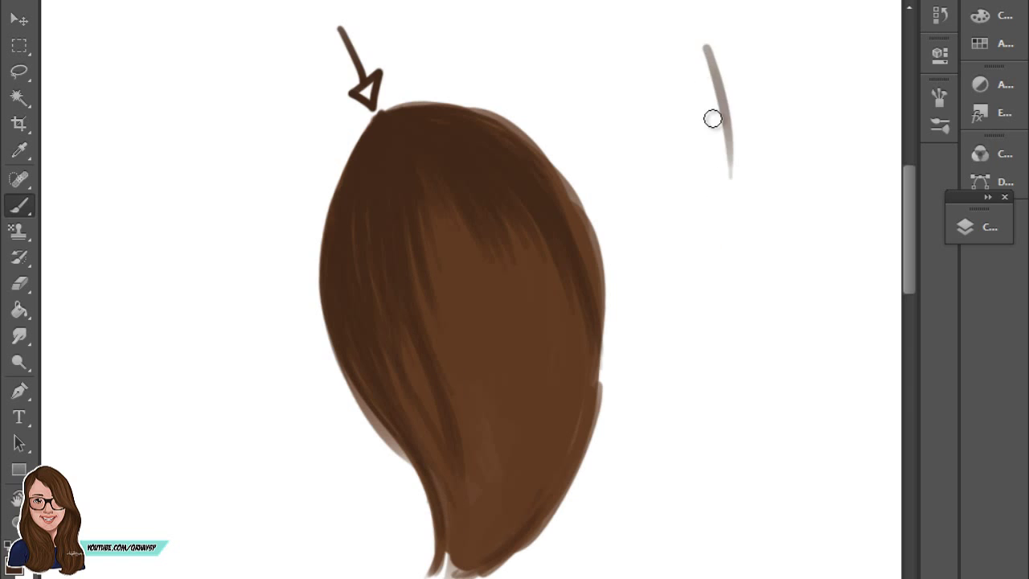
mouse_move(706, 39)
mouse_down()
mouse_move(728, 181)
mouse_move(713, 184)
mouse_up()
drag(701, 160, 683, 221)
drag(726, 84, 678, 229)
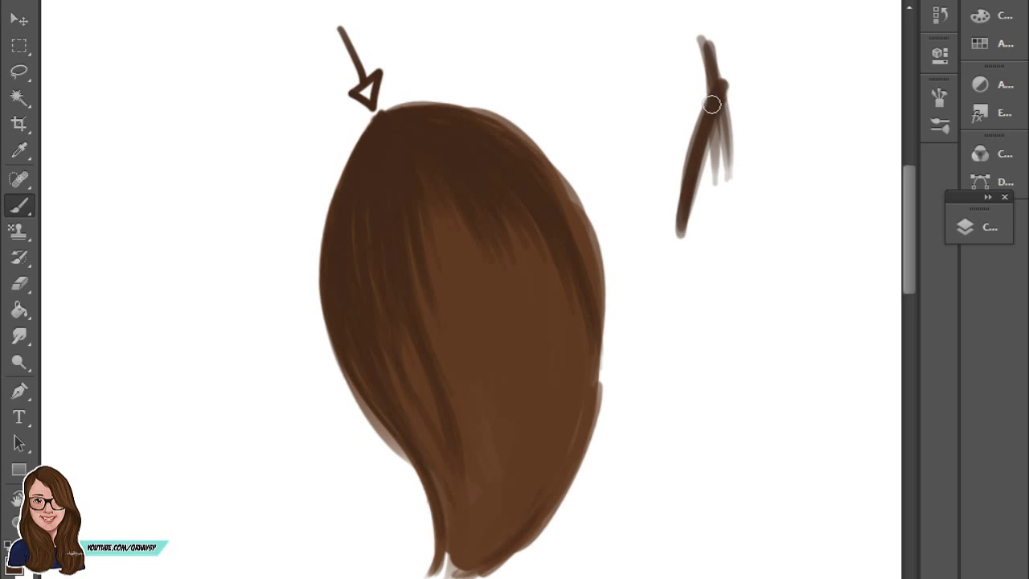
drag(777, 44, 804, 193)
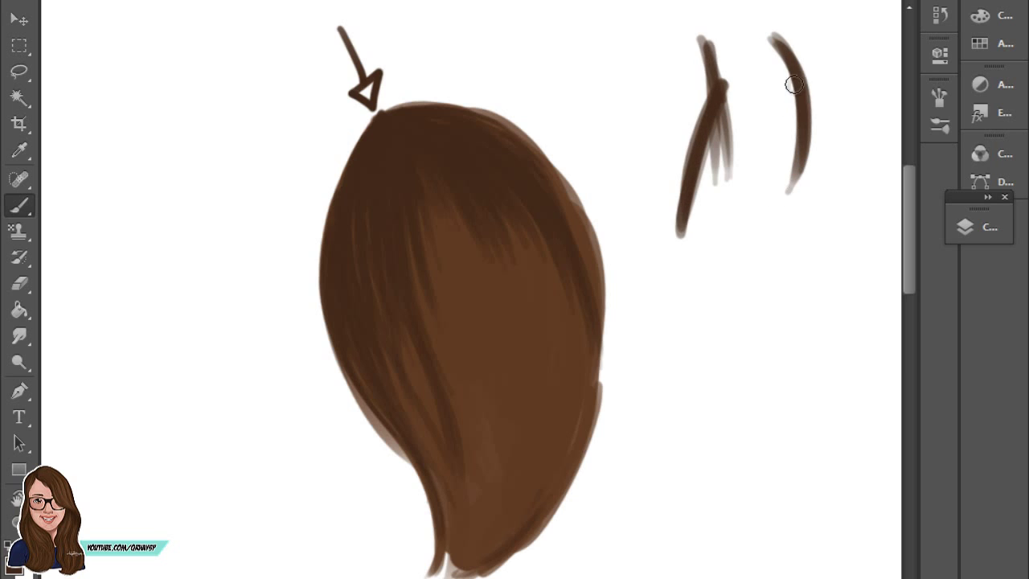
drag(790, 84, 764, 225)
mouse_move(795, 145)
mouse_down()
mouse_move(752, 257)
mouse_move(770, 304)
mouse_up()
drag(787, 172, 793, 317)
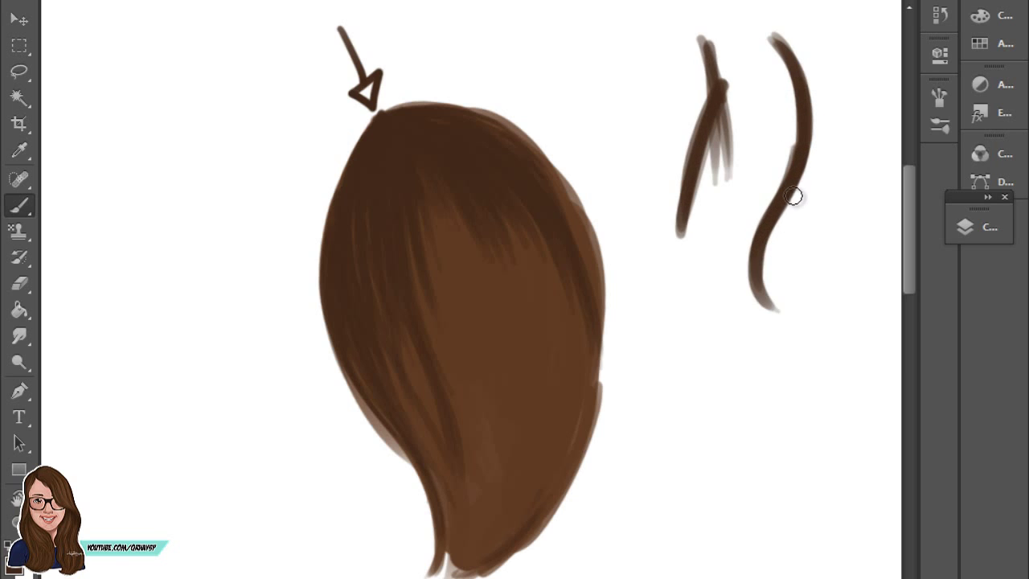
mouse_move(796, 196)
mouse_down()
mouse_move(807, 337)
mouse_move(826, 328)
mouse_up()
mouse_move(784, 225)
mouse_down()
mouse_move(755, 329)
mouse_move(848, 368)
mouse_up()
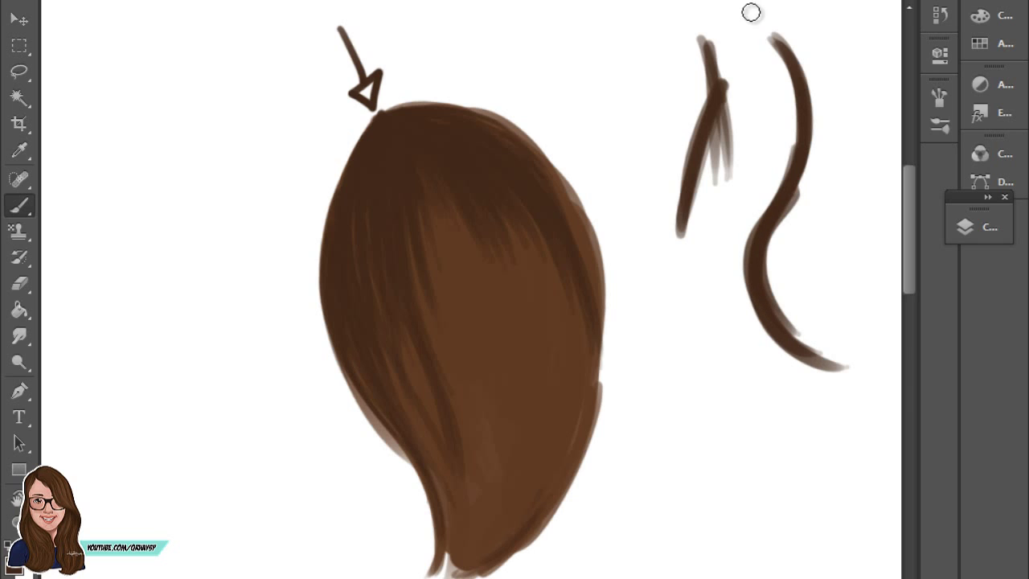
Step: Erase the practice strokes beside the hair
key(e)
drag(712, 33, 682, 193)
drag(691, 144, 683, 237)
drag(751, 258, 758, 49)
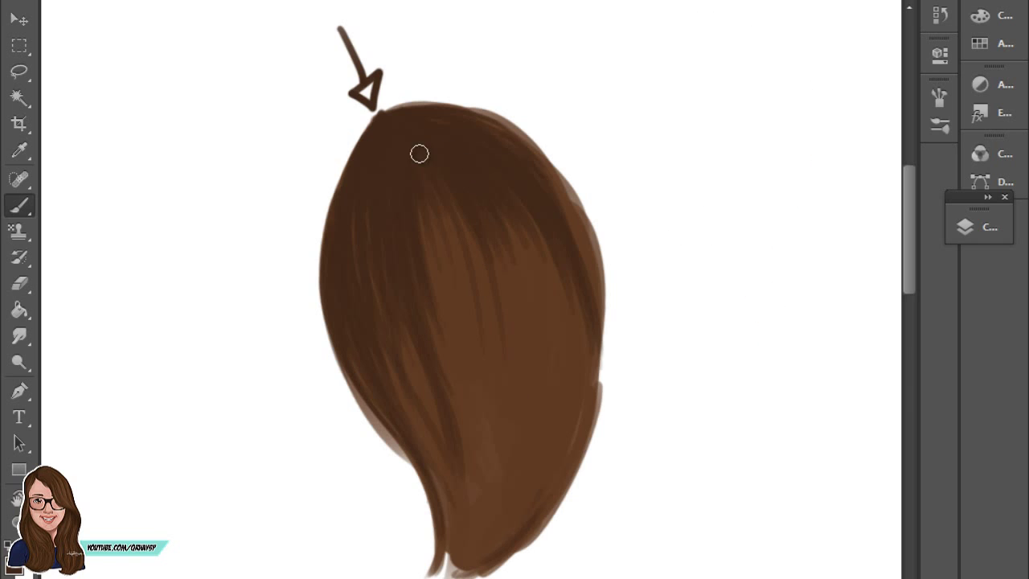
Step: Paint dark strands down the hair's right side
mouse_move(509, 472)
mouse_down()
mouse_move(504, 234)
mouse_move(520, 490)
mouse_up()
key(ctrl+z)
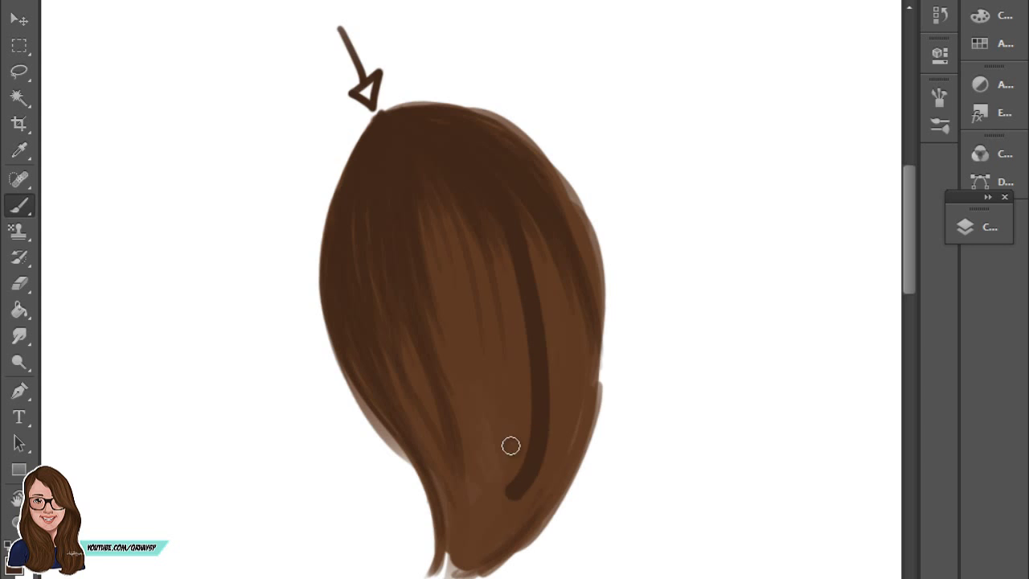
key(ctrl+z)
drag(519, 221, 531, 286)
drag(534, 237, 536, 415)
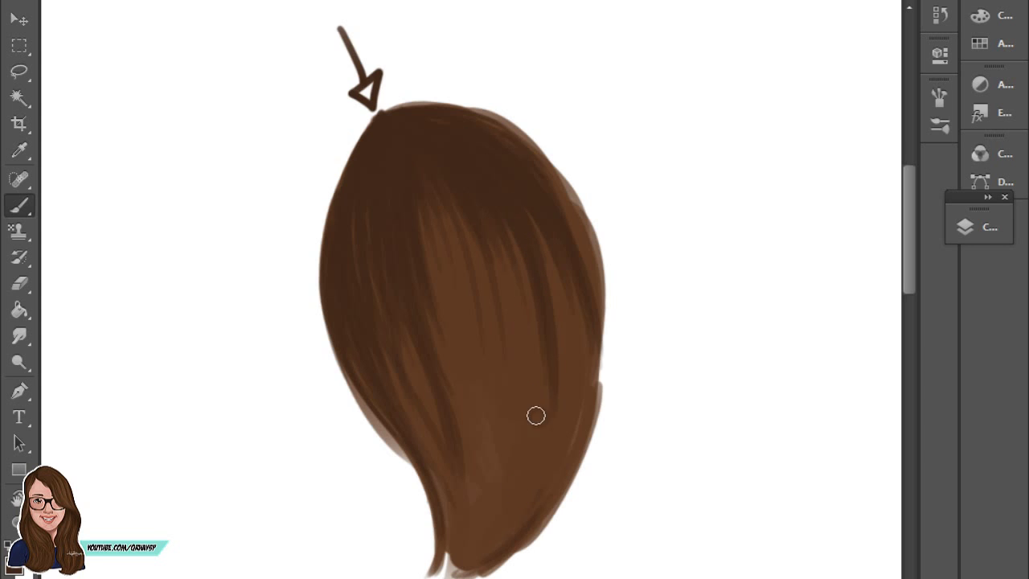
drag(555, 265, 562, 401)
mouse_move(561, 240)
mouse_down()
mouse_move(577, 422)
mouse_move(515, 290)
mouse_move(625, 212)
mouse_move(675, 375)
mouse_up()
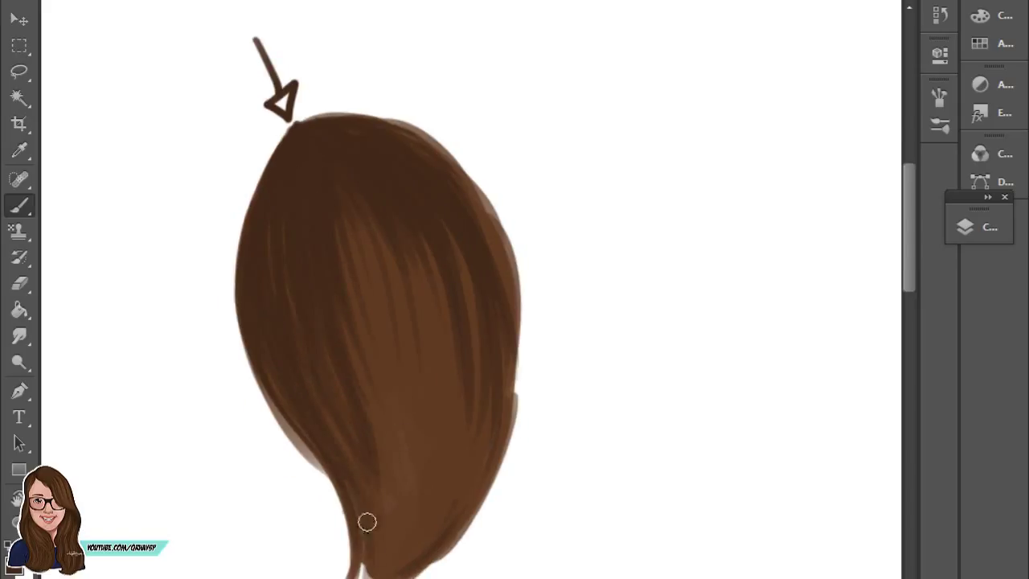
Step: Paint thin darker strands through the hair's right part and along its right edge
drag(400, 269, 426, 403)
drag(416, 391, 406, 241)
drag(426, 406, 442, 269)
drag(454, 382, 434, 249)
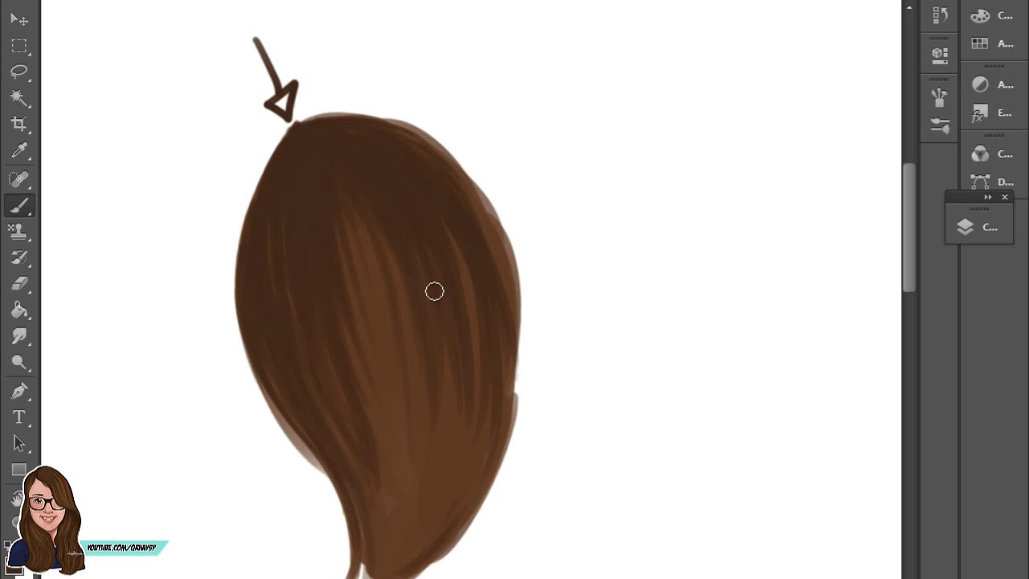
drag(474, 357, 456, 221)
drag(480, 483, 472, 273)
mouse_move(488, 390)
mouse_down()
mouse_move(446, 522)
mouse_move(500, 402)
mouse_up()
drag(504, 315, 460, 173)
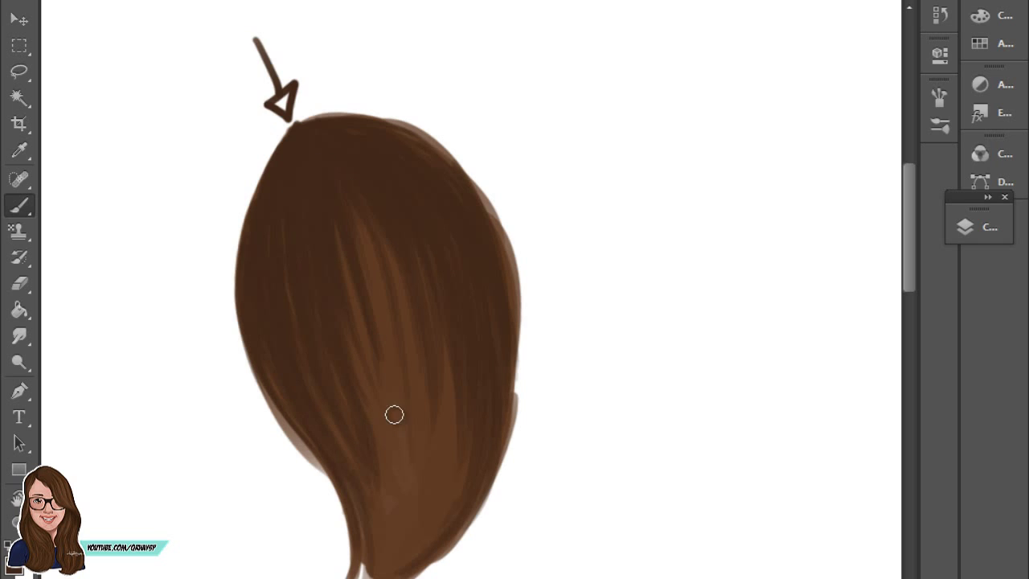
Step: Paint thin dark strands down the centre and lower centre of the hair
drag(394, 414, 375, 289)
drag(394, 345, 372, 221)
drag(412, 462, 418, 257)
mouse_move(441, 386)
mouse_down()
mouse_move(418, 531)
mouse_move(444, 522)
mouse_up()
drag(448, 398, 441, 495)
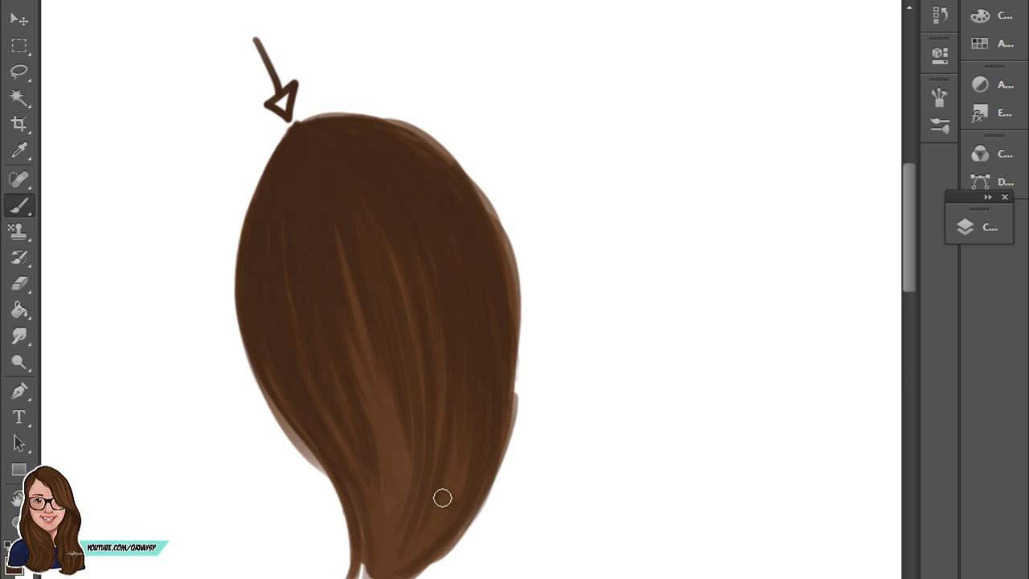
drag(391, 552, 406, 434)
drag(357, 350, 385, 565)
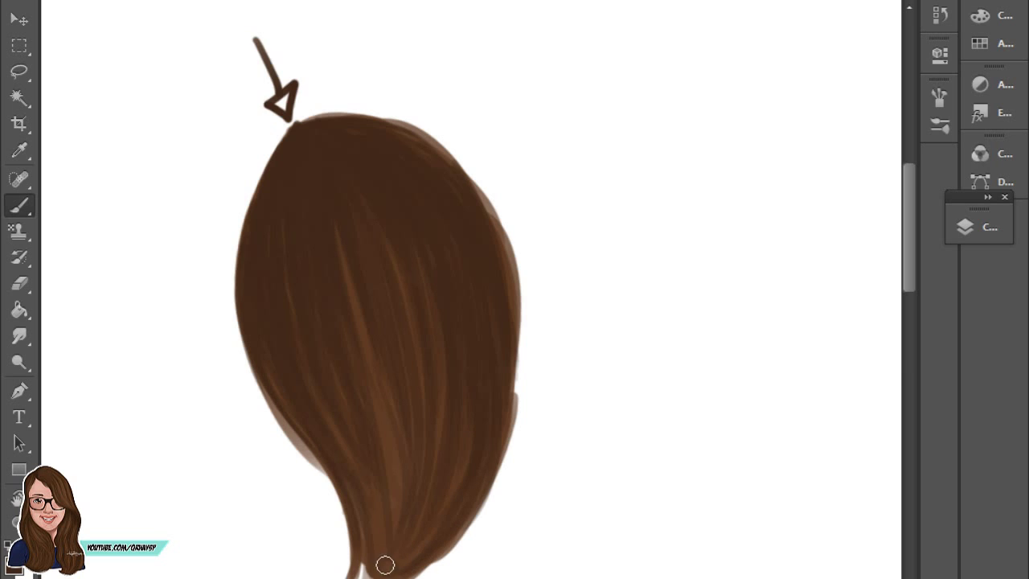
scroll(343, 536, down, 3)
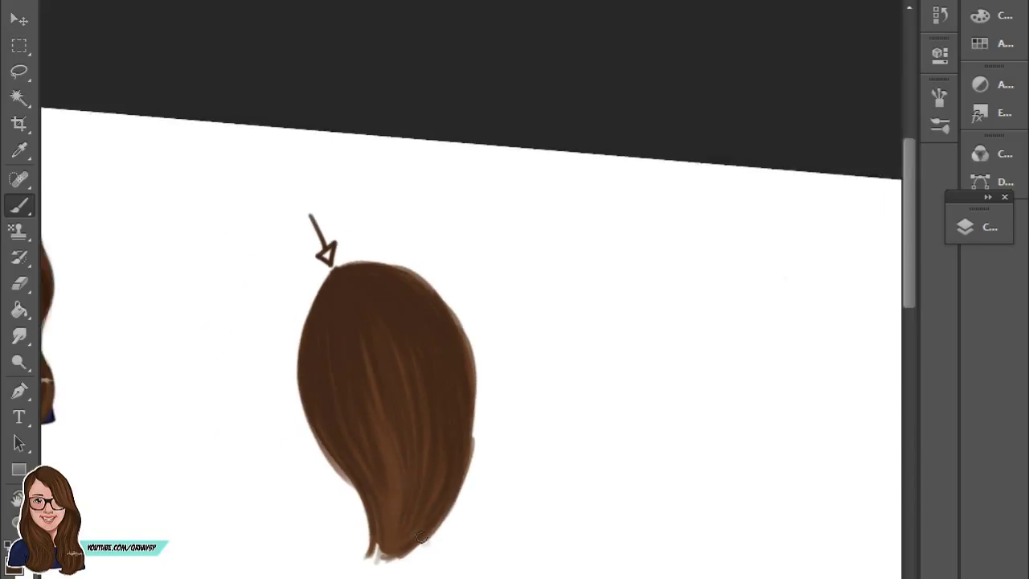
scroll(417, 484, down, 2)
key(space)
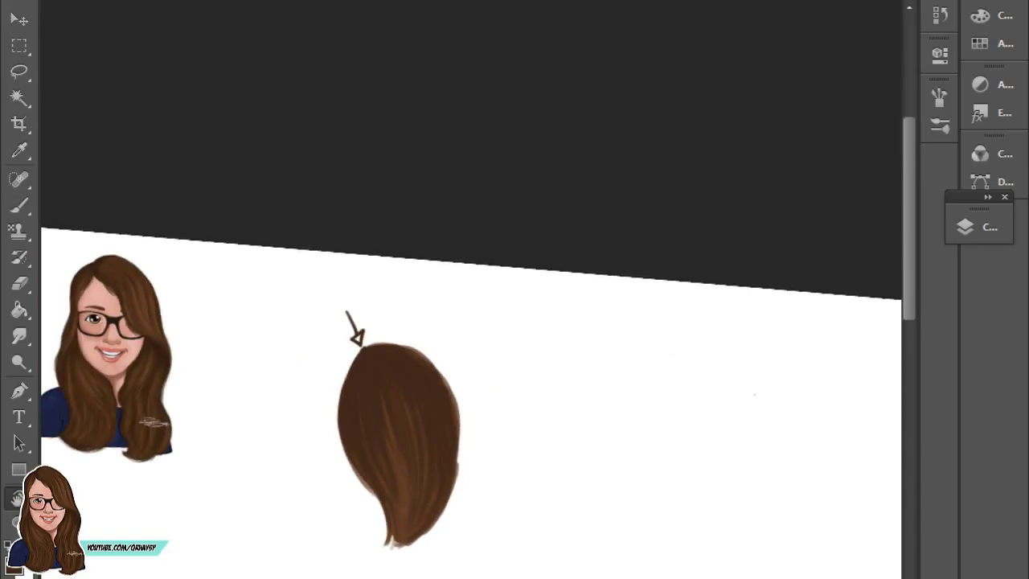
scroll(425, 183, down, 3)
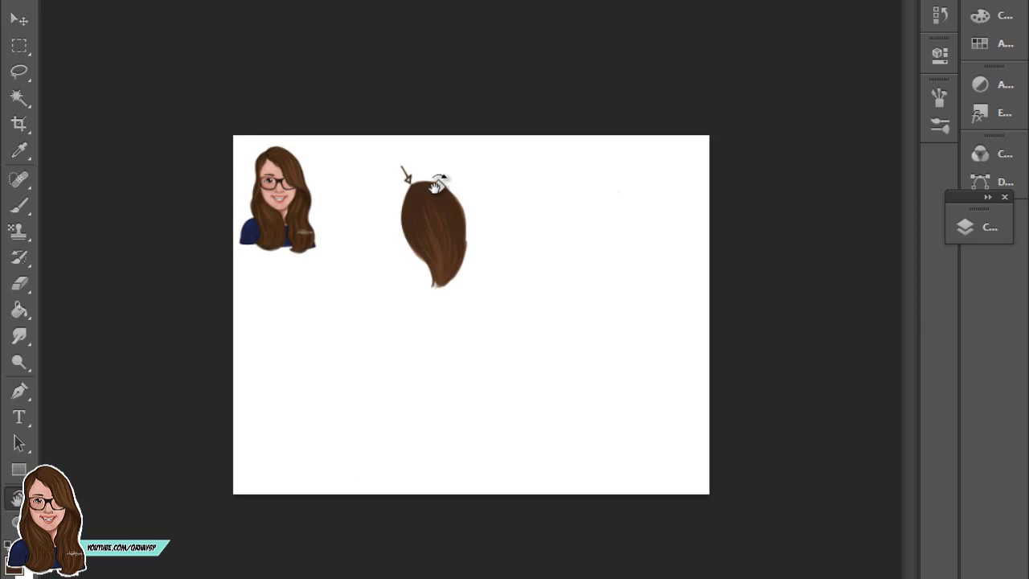
scroll(424, 161, up, 2)
scroll(410, 121, up, 1)
scroll(452, 230, down, 3)
scroll(474, 312, down, 2)
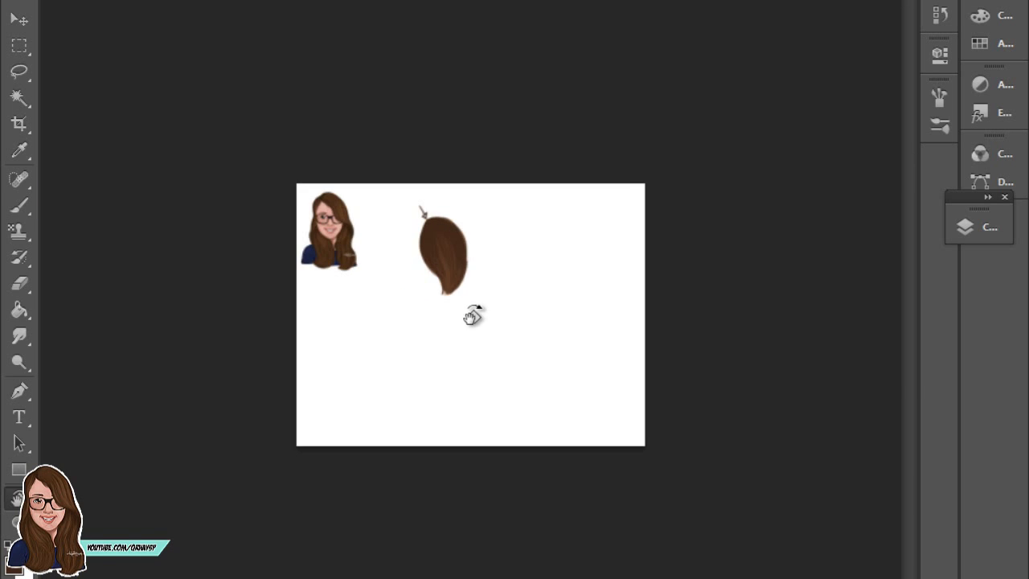
scroll(425, 271, up, 3)
scroll(421, 179, up, 2)
scroll(422, 178, up, 1)
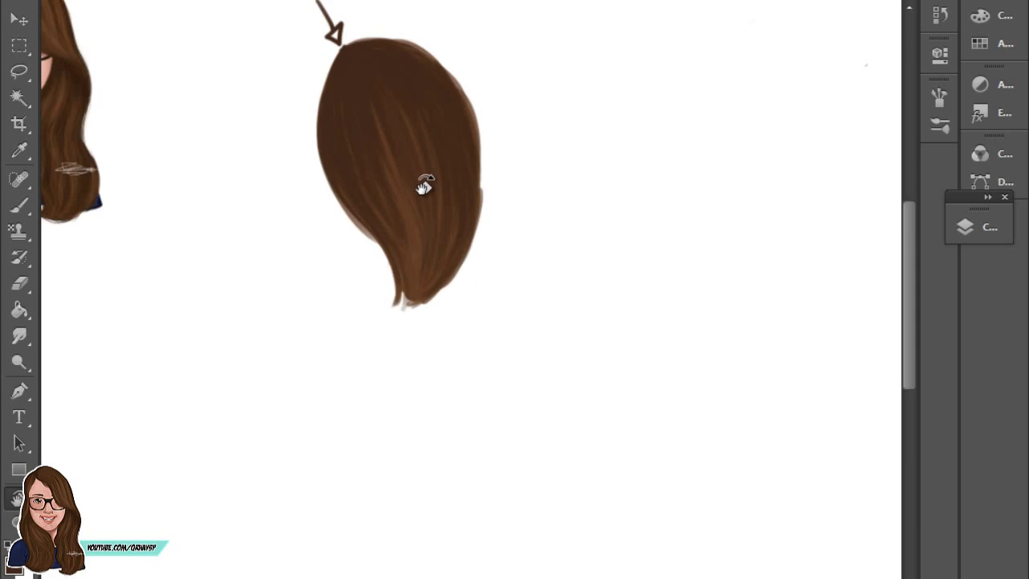
scroll(422, 183, up, 2)
drag(432, 165, 491, 274)
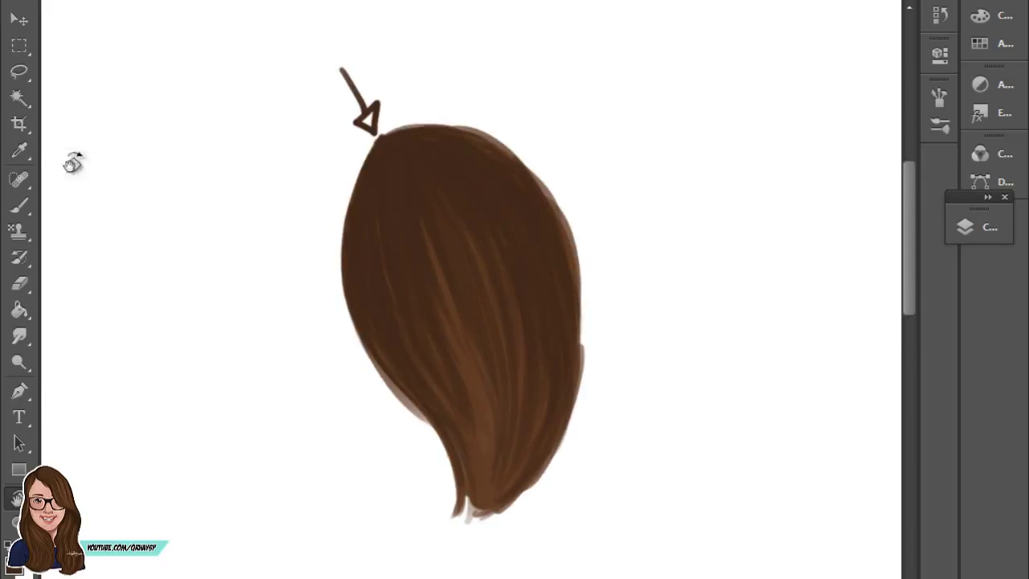
key(b)
drag(391, 223, 492, 249)
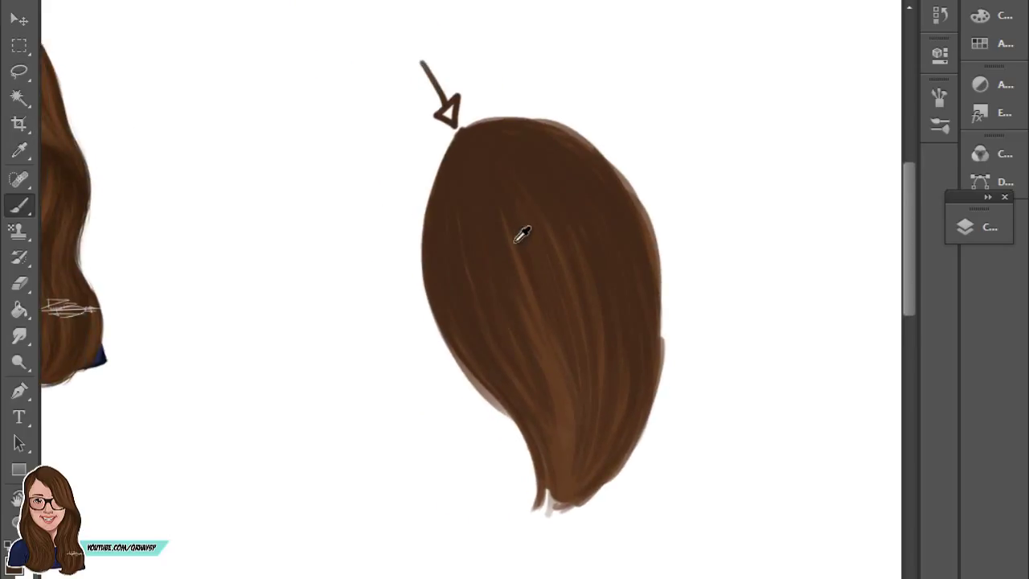
Step: Sample the hair-top brown and lower its brightness from B 25 to 18
alt+click(465, 154)
click(14, 563)
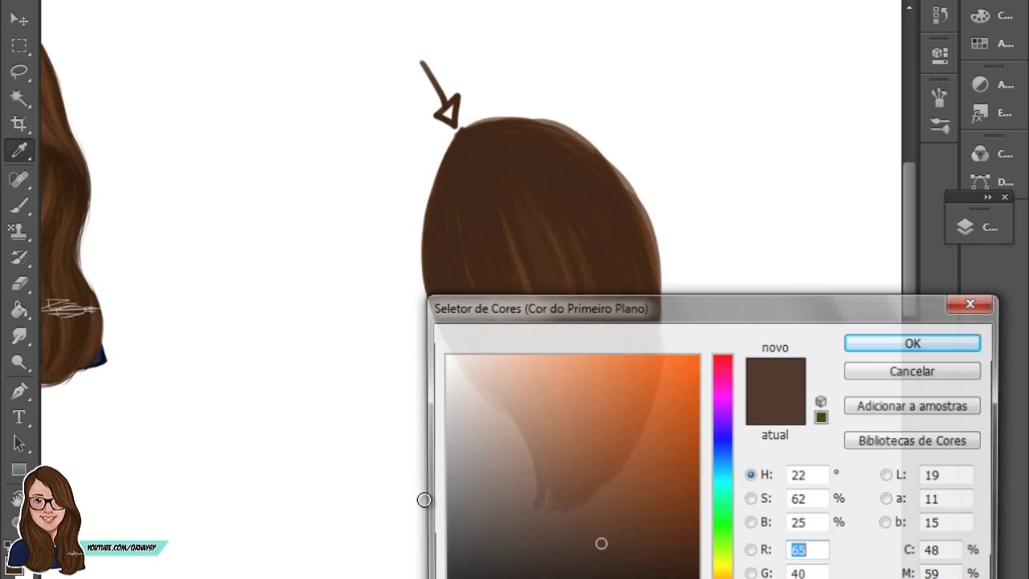
click(600, 563)
click(887, 341)
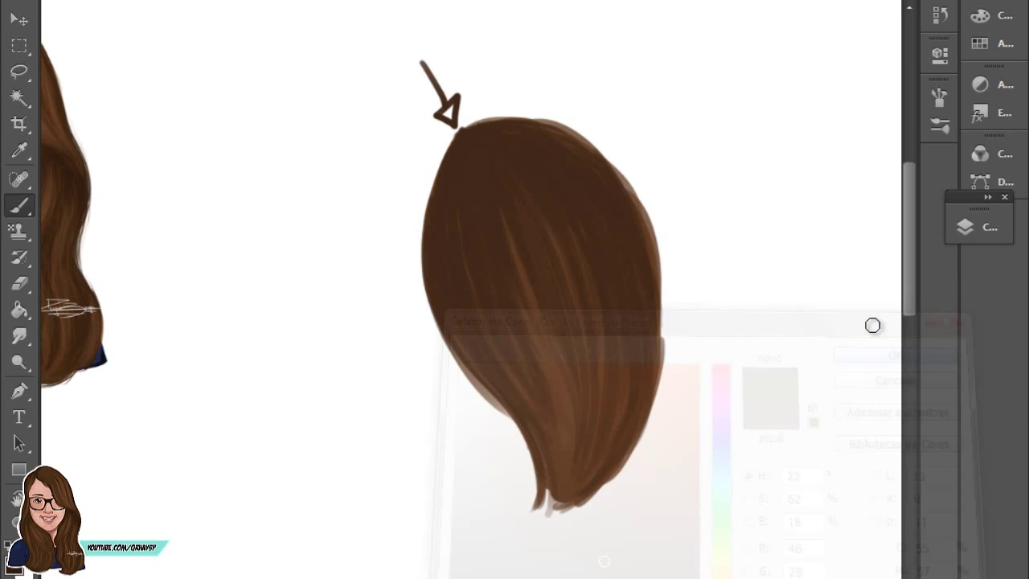
scroll(873, 324, up, 1)
drag(491, 72, 428, 111)
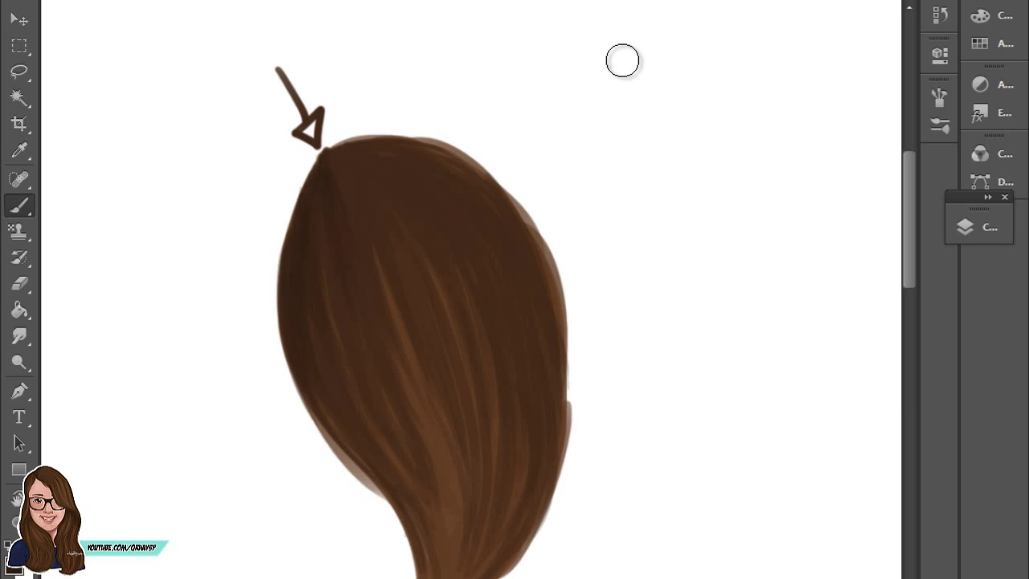
Step: Paint practice brush strokes on blank canvas, undoing the large one beside the hair
mouse_move(622, 56)
mouse_down()
mouse_move(640, 180)
mouse_move(639, 165)
mouse_up()
drag(621, 35, 641, 140)
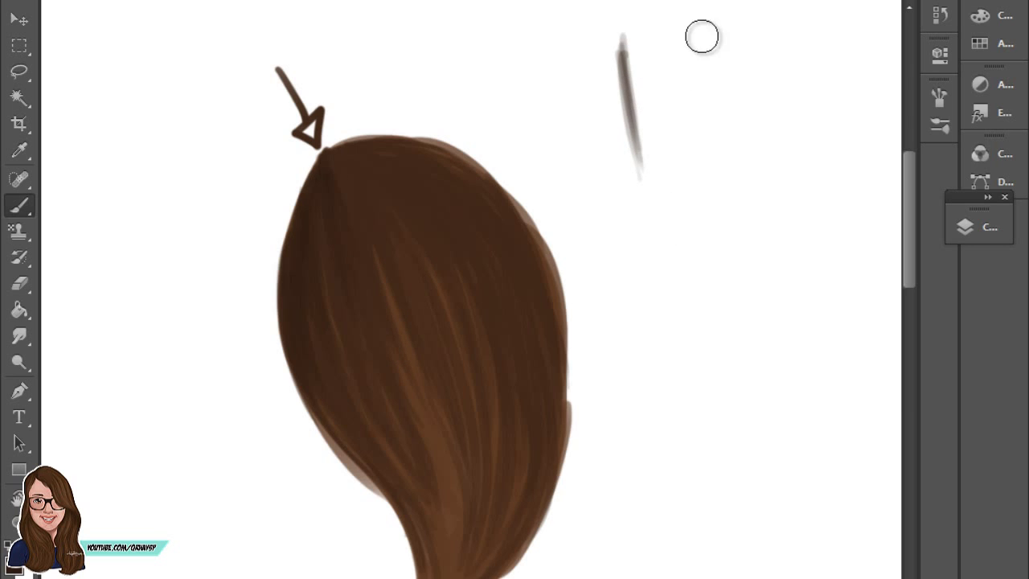
drag(700, 35, 727, 306)
key(ctrl+z)
Step: Shift the hair and arrow up and left, then erase the practice strokes
mouse_move(730, 34)
mouse_down()
mouse_move(683, 363)
mouse_move(705, 92)
mouse_move(680, 16)
mouse_move(688, 360)
mouse_up()
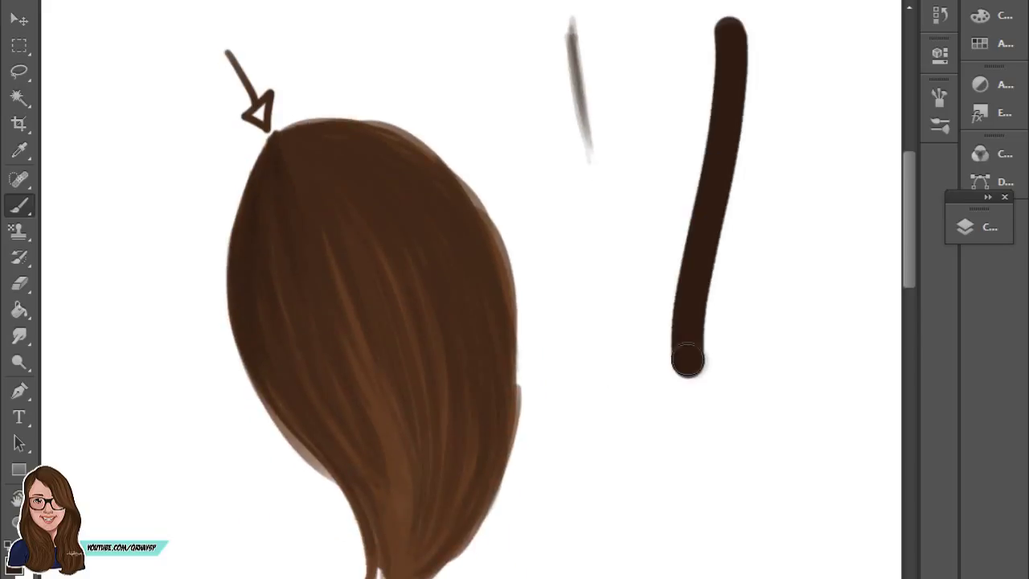
drag(574, 35, 613, 181)
key(e)
mouse_move(707, 83)
mouse_down()
mouse_move(727, 22)
mouse_move(583, 46)
mouse_move(680, 266)
mouse_move(726, 87)
mouse_move(742, 354)
mouse_up()
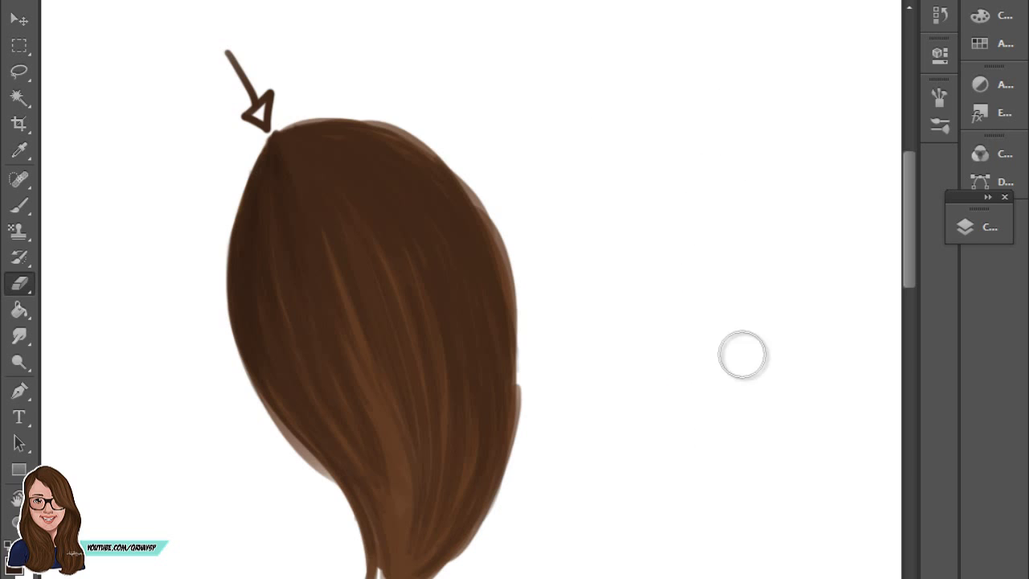
Step: Try a dark curved strand down the hair with the Brush, then undo it
key(b)
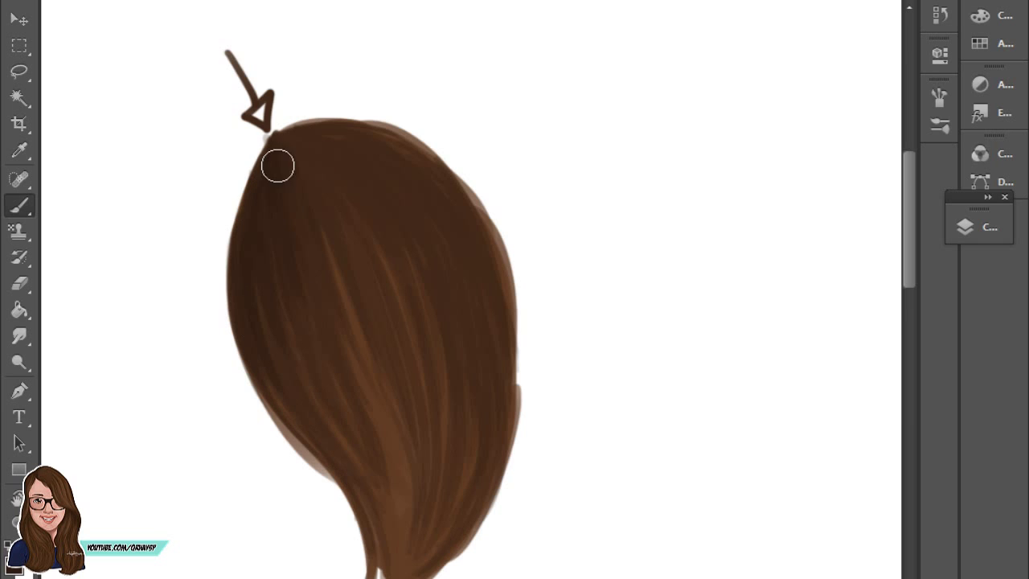
mouse_move(318, 164)
mouse_down()
mouse_move(377, 340)
mouse_move(366, 378)
mouse_up()
key(ctrl+z)
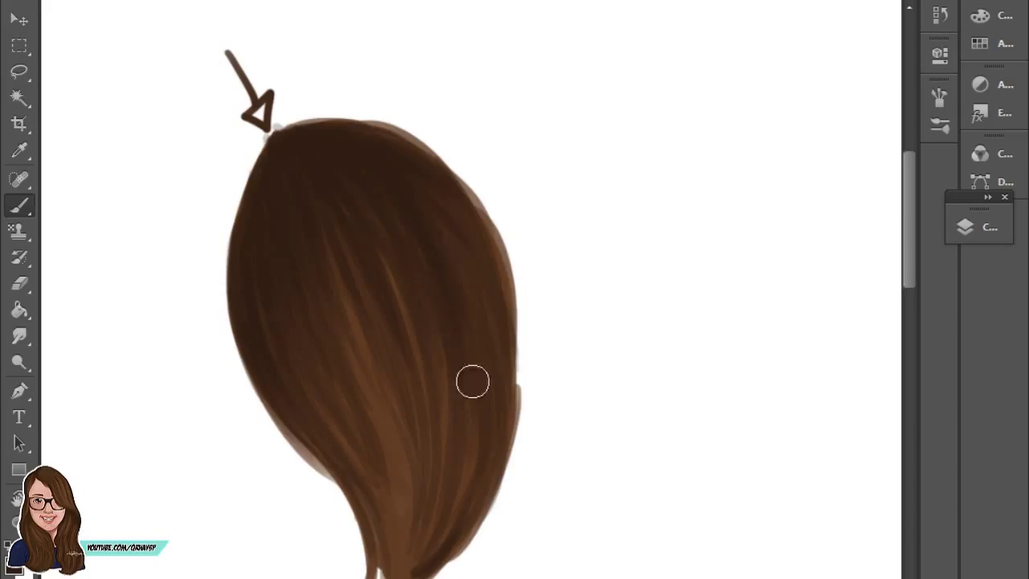
Step: Pan the view to bring the lower part of the hair into sight
drag(433, 501, 437, 417)
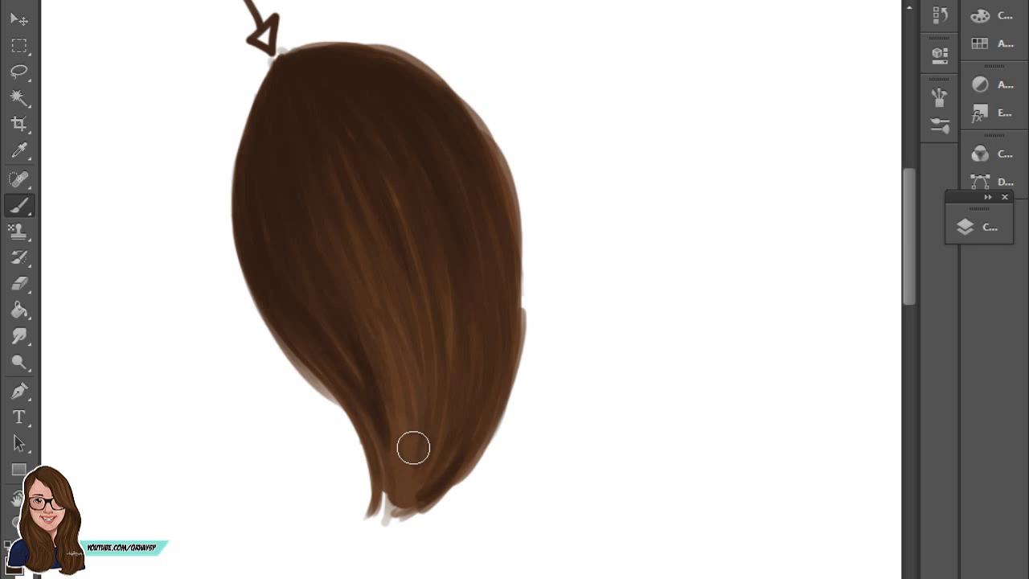
key(ctrl+0)
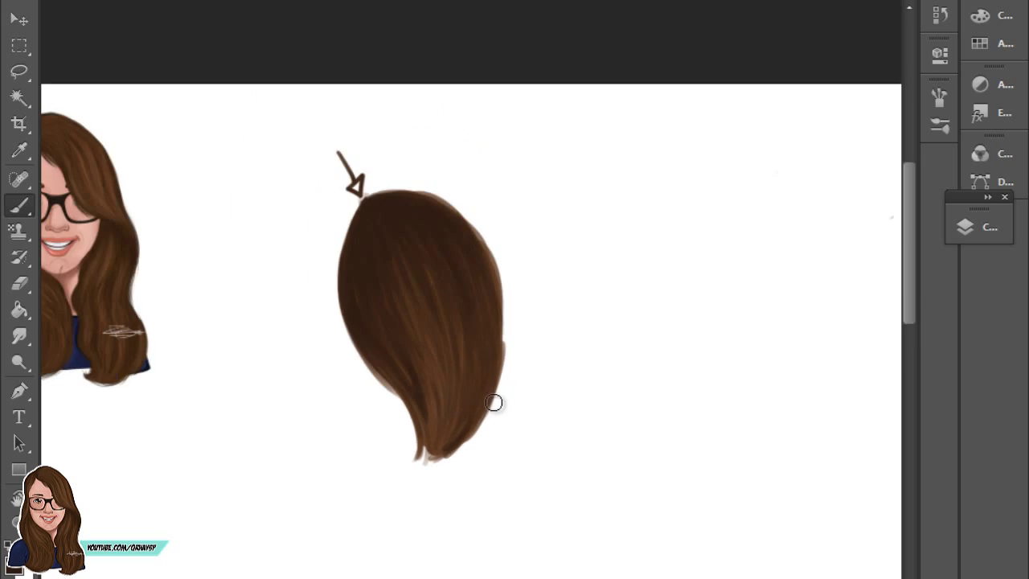
alt+scroll(395, 131, up, 2)
alt+scroll(391, 117, up, 2)
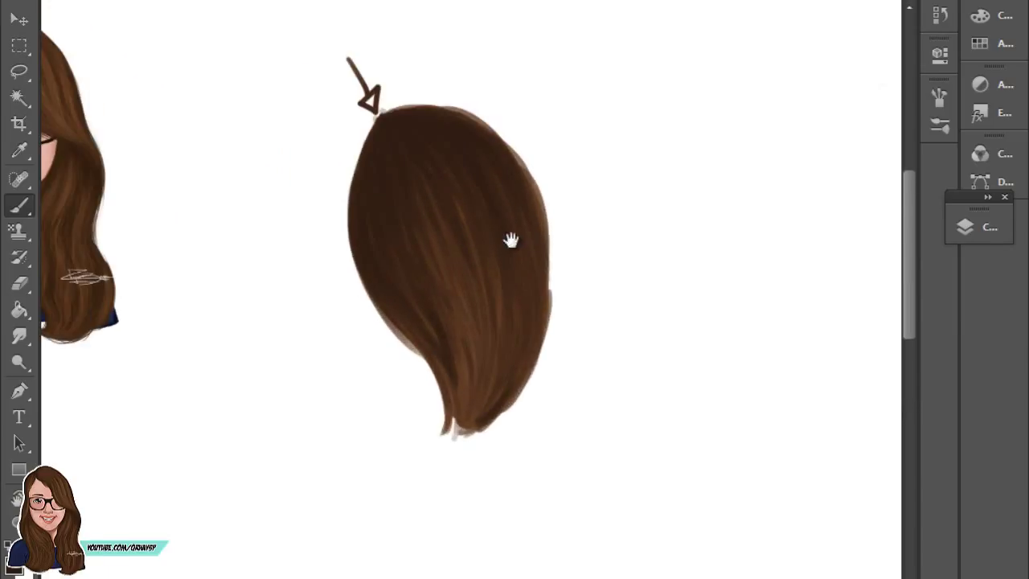
click(978, 229)
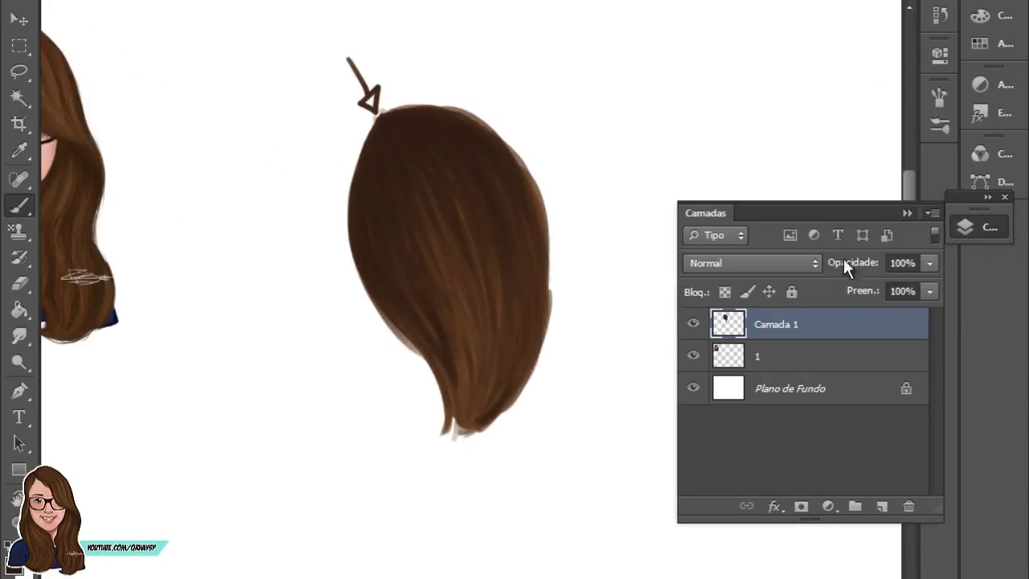
drag(852, 274, 876, 271)
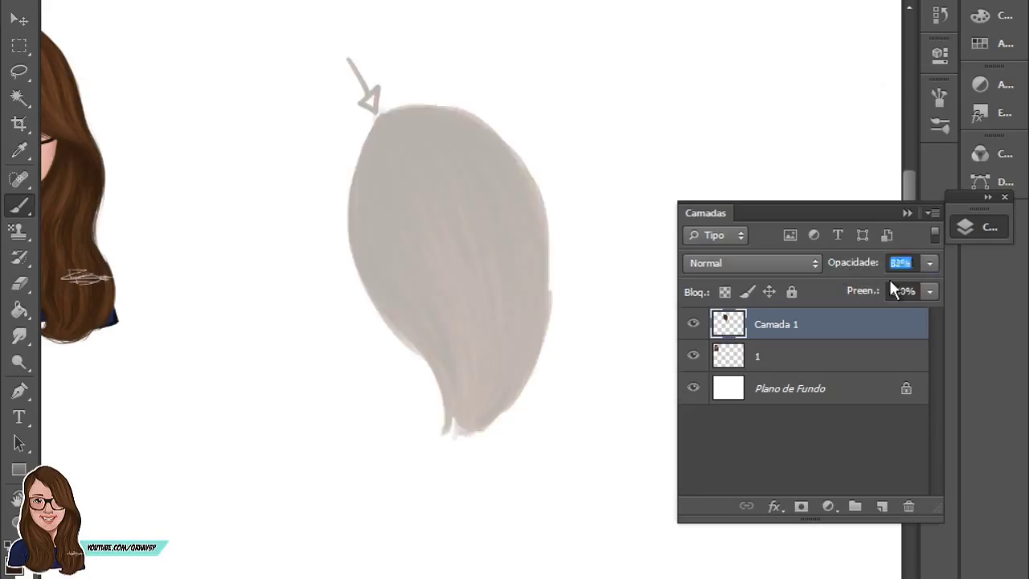
click(905, 213)
alt+scroll(488, 104, up, 2)
Step: Sample a brown from the hair and its tip with the eyedropper
alt+scroll(349, 446, down, 1)
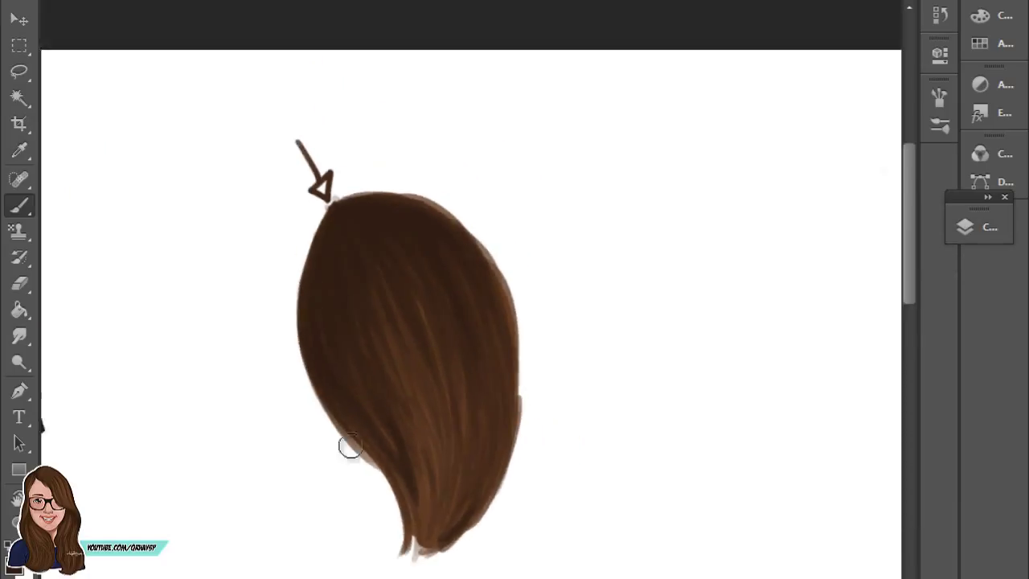
scroll(350, 446, up, 1)
scroll(395, 426, up, 1)
scroll(324, 422, down, 2)
scroll(353, 88, up, 2)
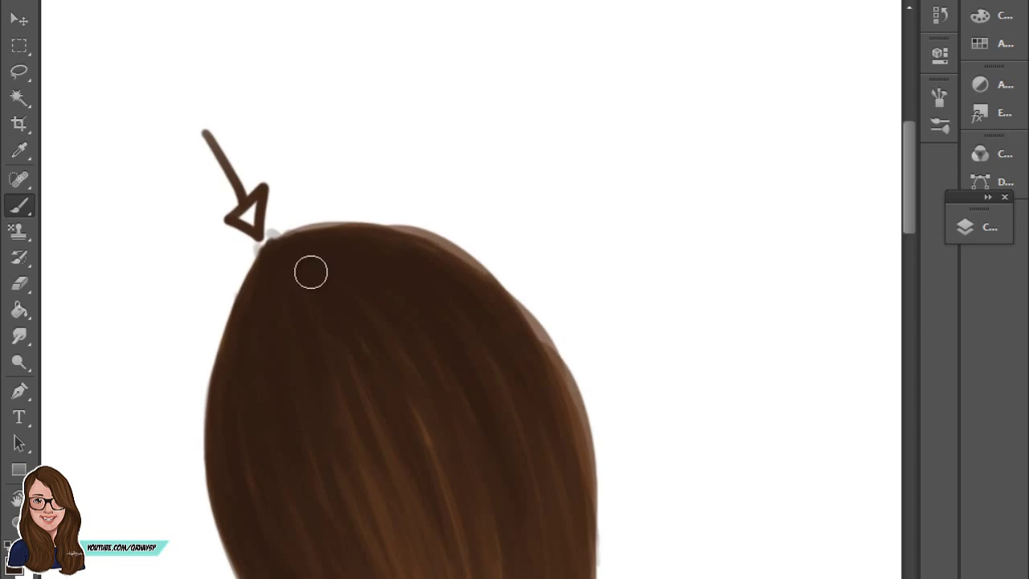
scroll(311, 272, down, 2)
scroll(317, 310, up, 1)
scroll(369, 252, up, 1)
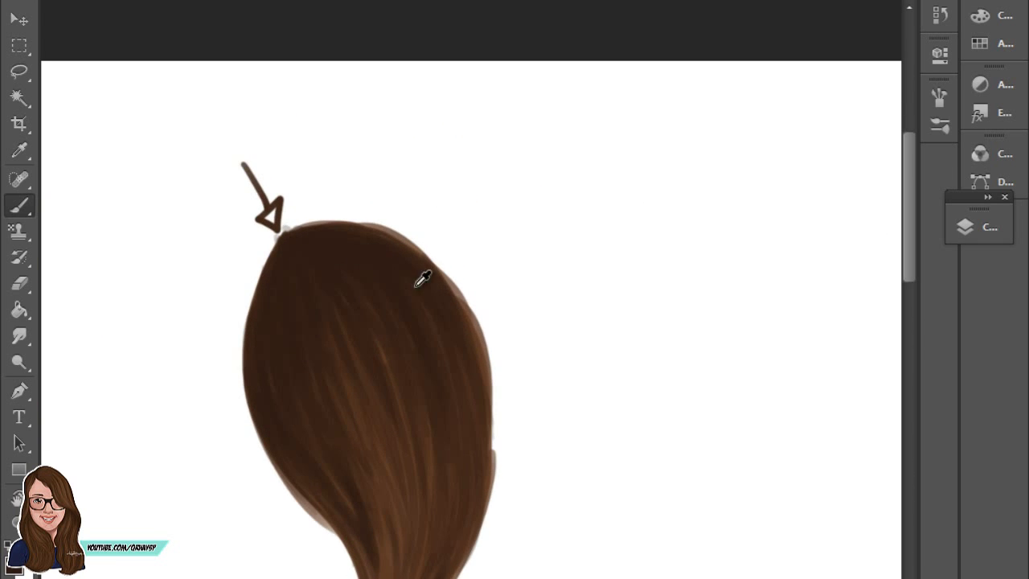
alt+click(393, 351)
alt+click(385, 535)
scroll(397, 401, down, 3)
scroll(455, 409, down, 2)
scroll(463, 421, up, 2)
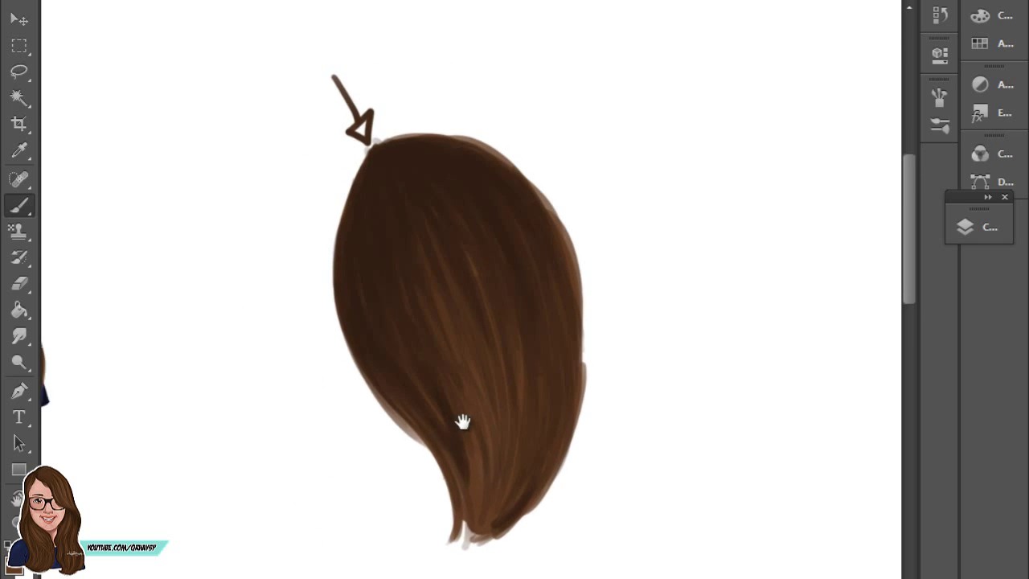
Step: Brighten the colour to a warmer brown (H 24°, S 71%, B 49%) and brush a diagonal streak across the hair
click(16, 563)
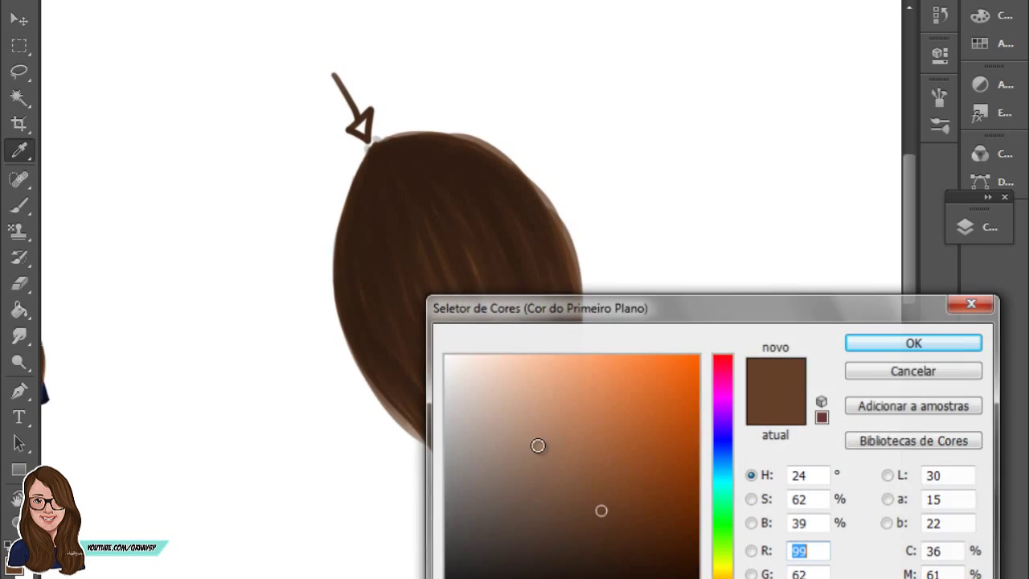
mouse_move(600, 507)
mouse_down()
mouse_move(596, 476)
mouse_move(725, 431)
mouse_move(618, 501)
mouse_up()
key(Return)
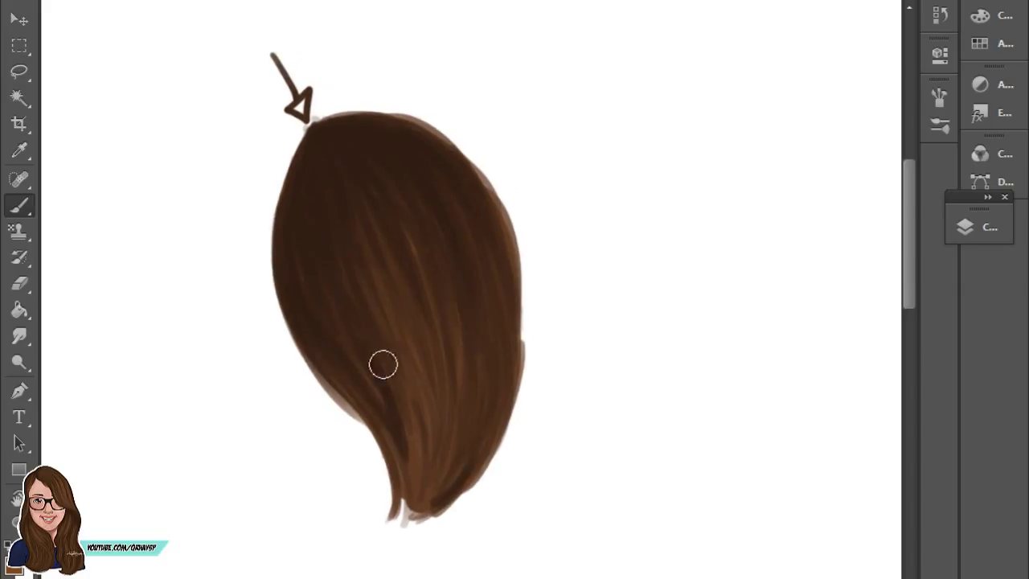
drag(340, 182, 411, 370)
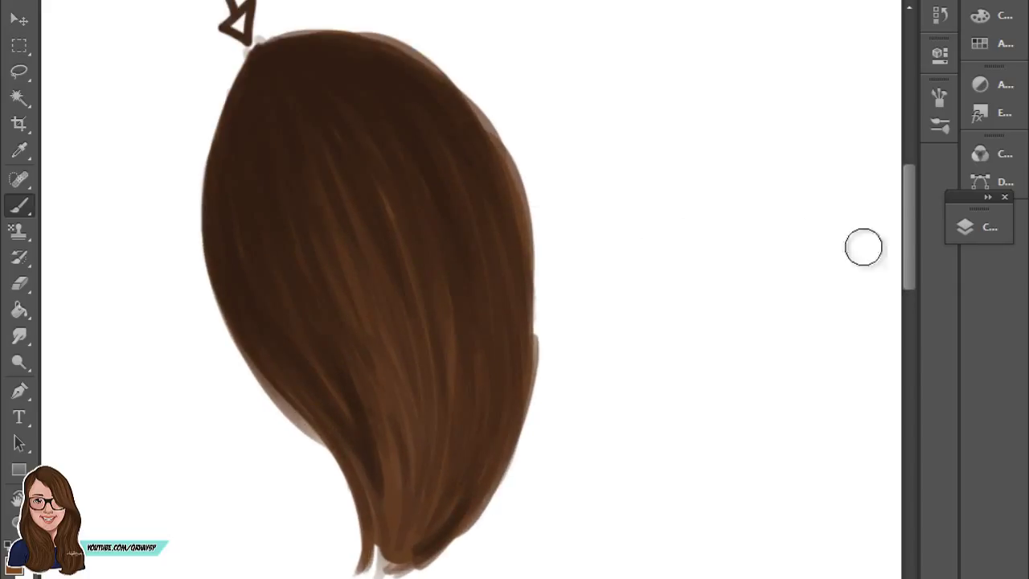
click(965, 226)
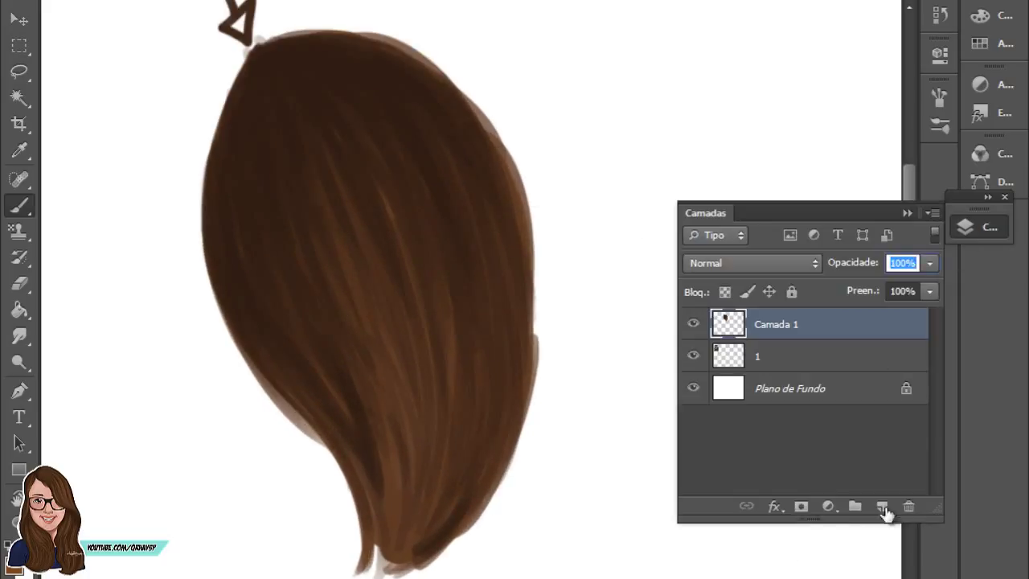
Step: Add a new layer and paint light orange strands on the left of the hair
click(882, 506)
click(910, 213)
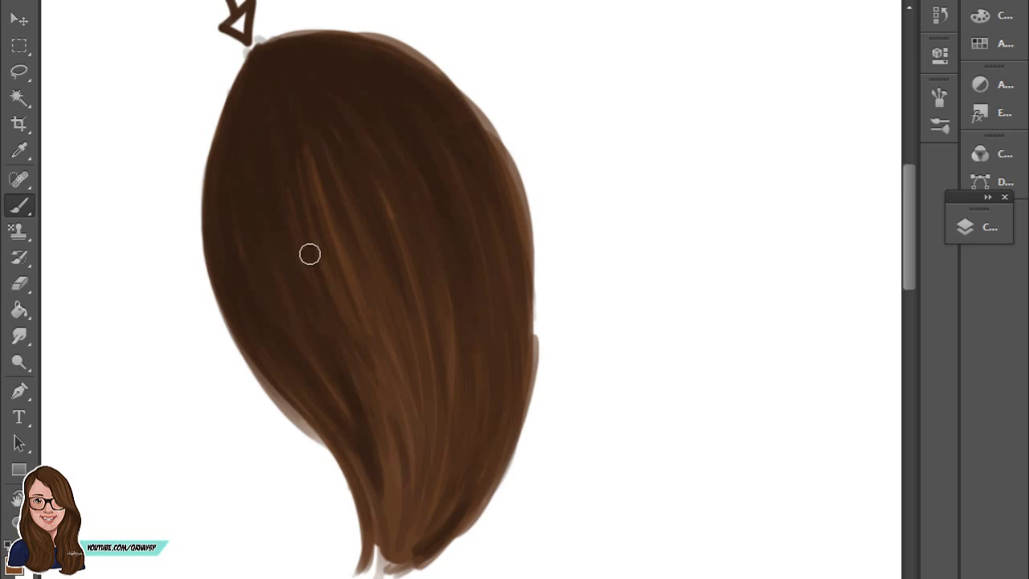
mouse_move(255, 164)
mouse_down()
mouse_move(262, 246)
mouse_move(294, 331)
mouse_up()
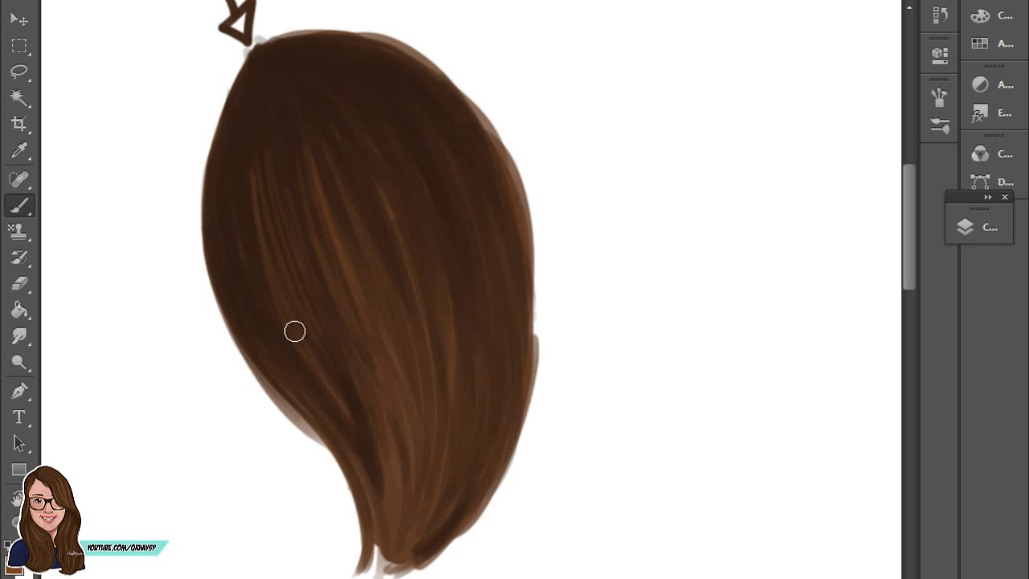
drag(243, 264, 277, 354)
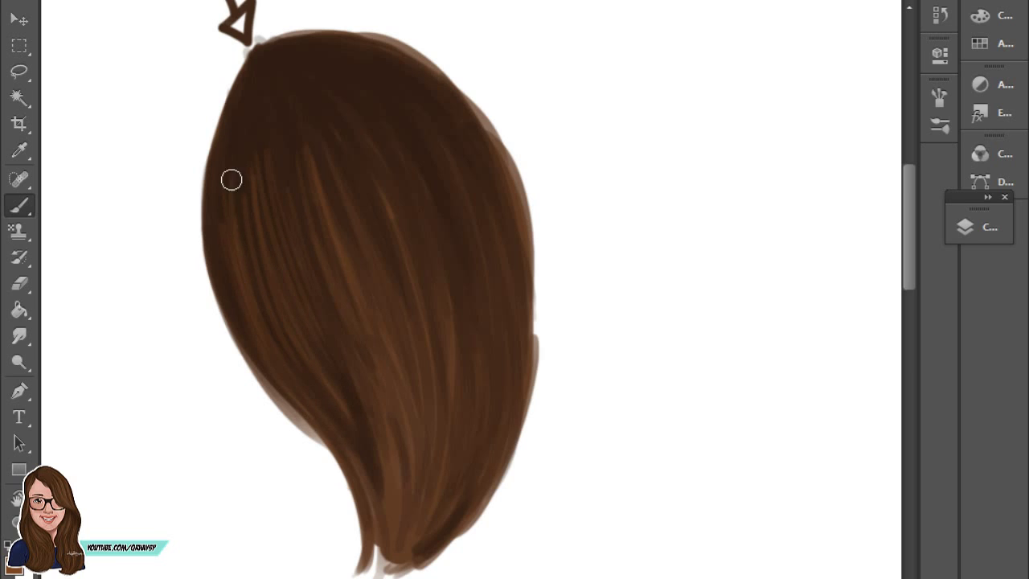
drag(231, 179, 241, 265)
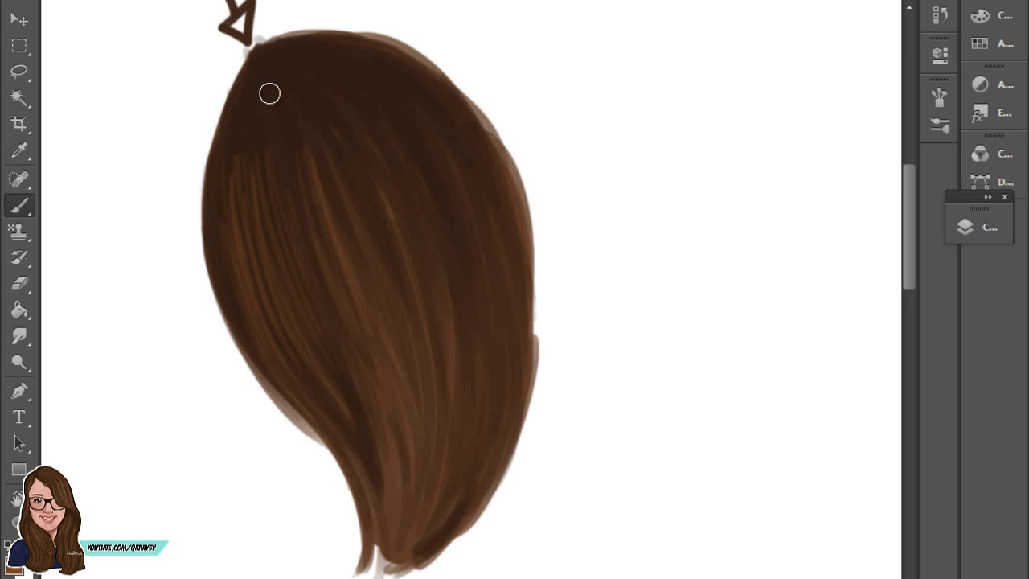
Step: Paint more light strands across the upper-left hair, undoing one overlong strand
drag(257, 64, 361, 369)
key(ctrl+z)
drag(262, 82, 292, 244)
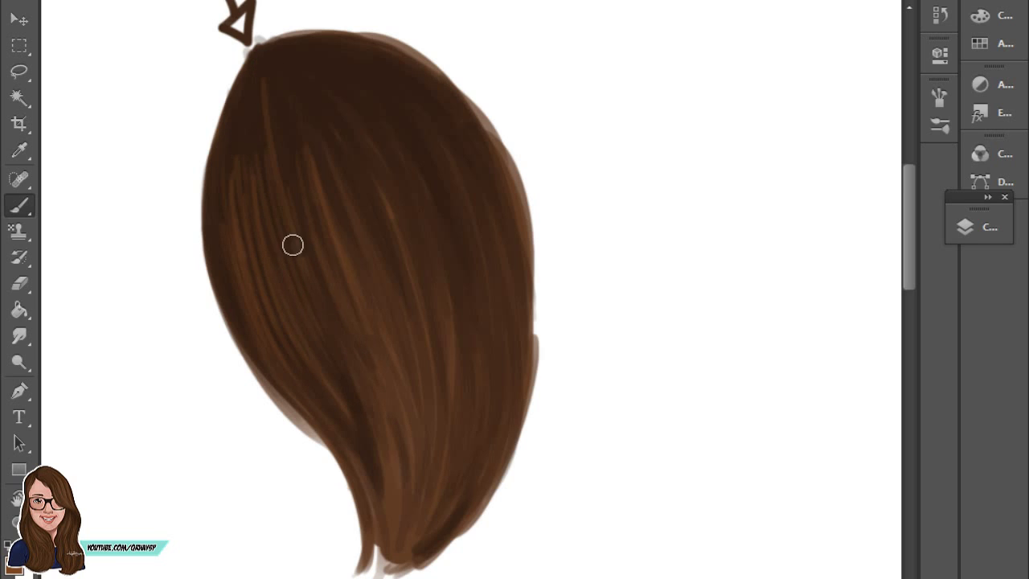
drag(265, 165, 294, 309)
drag(241, 209, 281, 341)
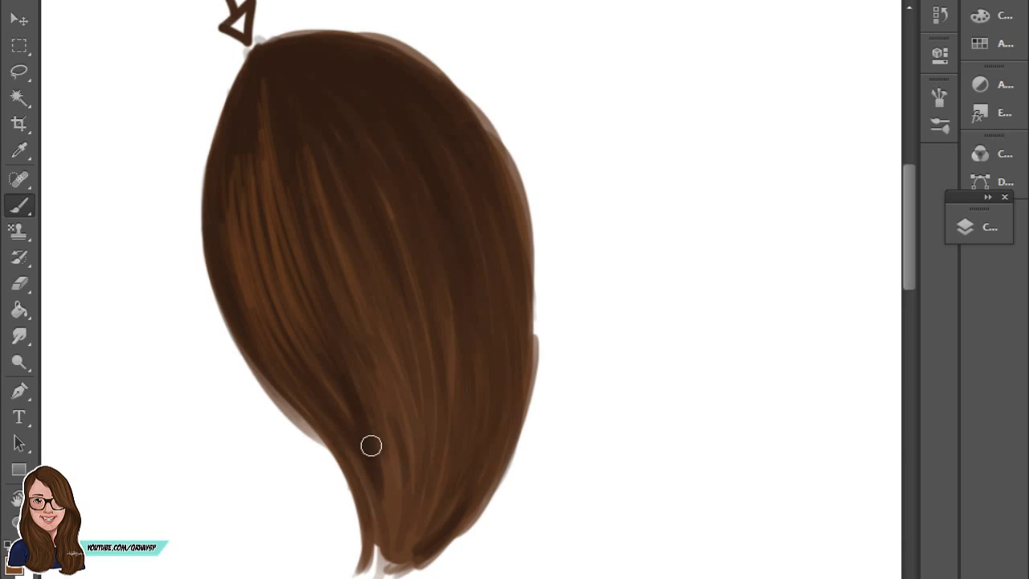
drag(217, 235, 256, 344)
mouse_move(257, 122)
mouse_down()
mouse_move(310, 277)
mouse_move(307, 234)
mouse_up()
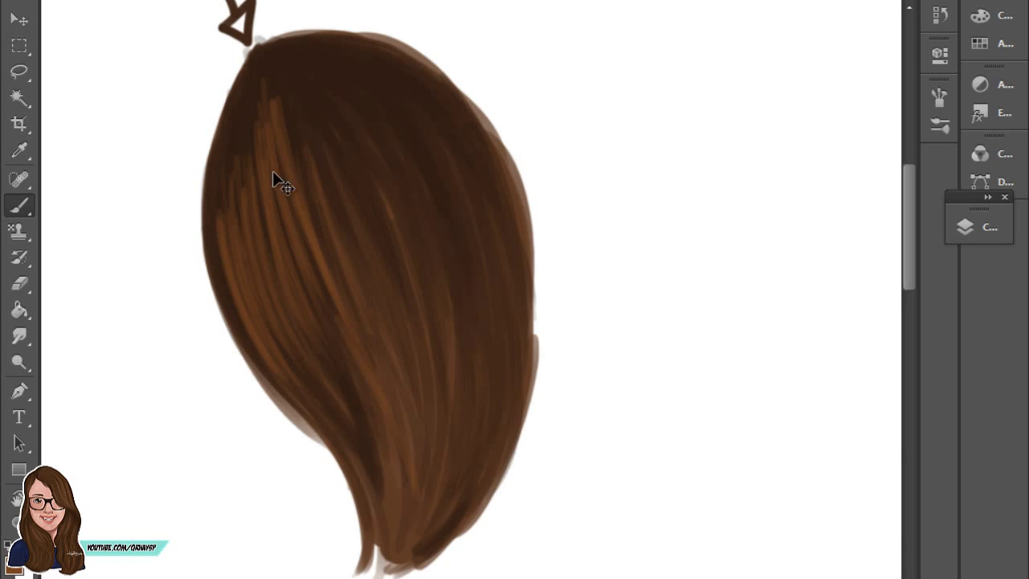
Step: Paint light strands down through the middle of the hair
drag(276, 179, 395, 532)
drag(280, 223, 362, 392)
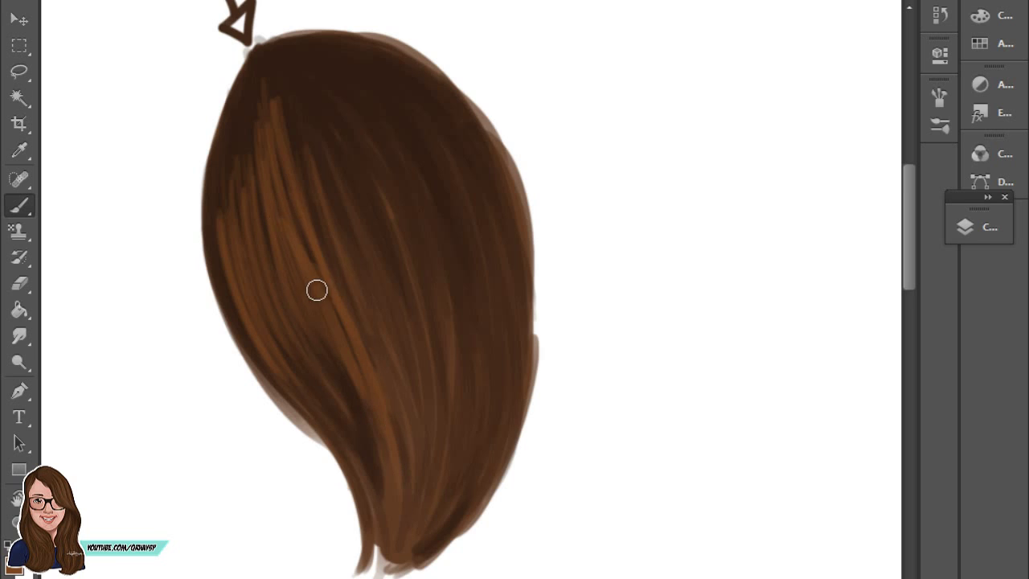
drag(317, 289, 352, 376)
drag(299, 213, 354, 378)
drag(309, 282, 373, 430)
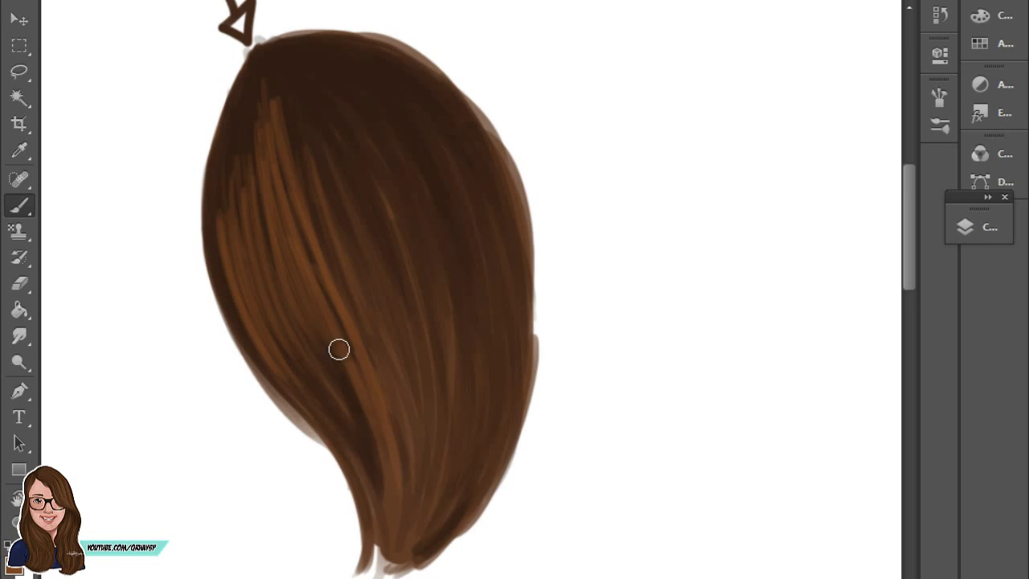
drag(266, 221, 362, 434)
drag(268, 306, 335, 453)
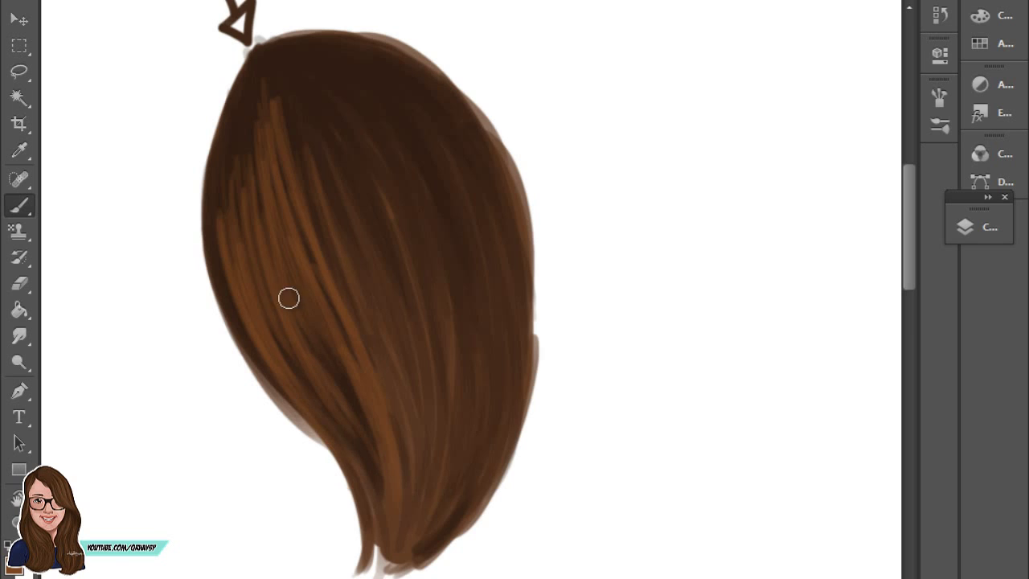
Step: Paint light strands across the top and upper-right of the hair
drag(326, 148, 434, 306)
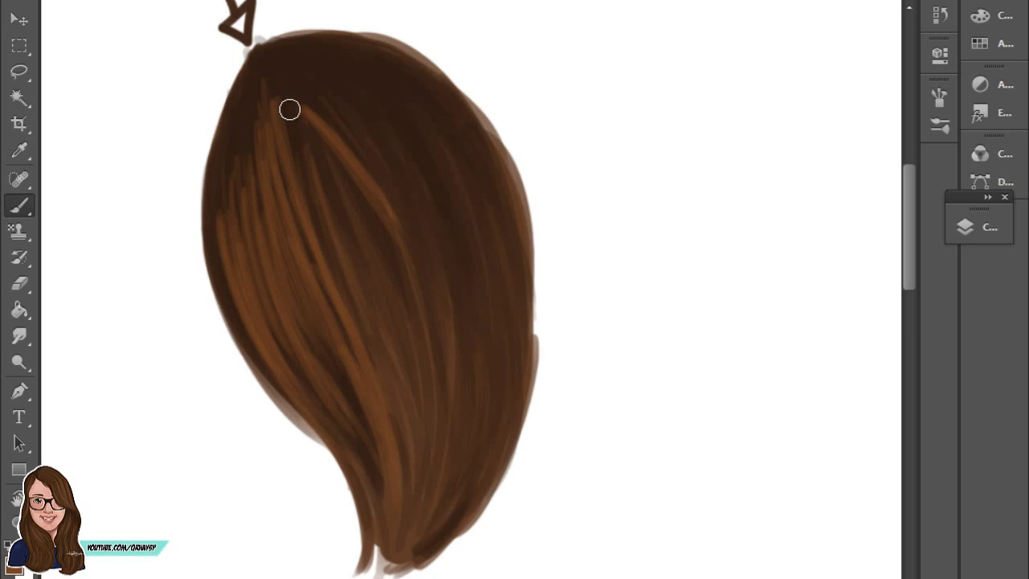
drag(289, 108, 411, 305)
drag(321, 90, 416, 227)
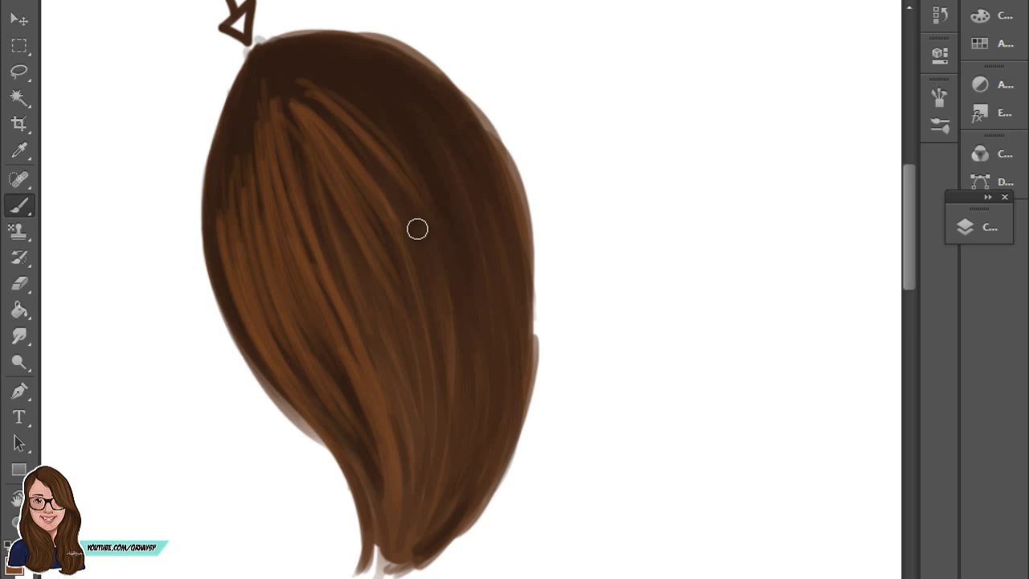
drag(324, 88, 442, 233)
drag(374, 146, 448, 324)
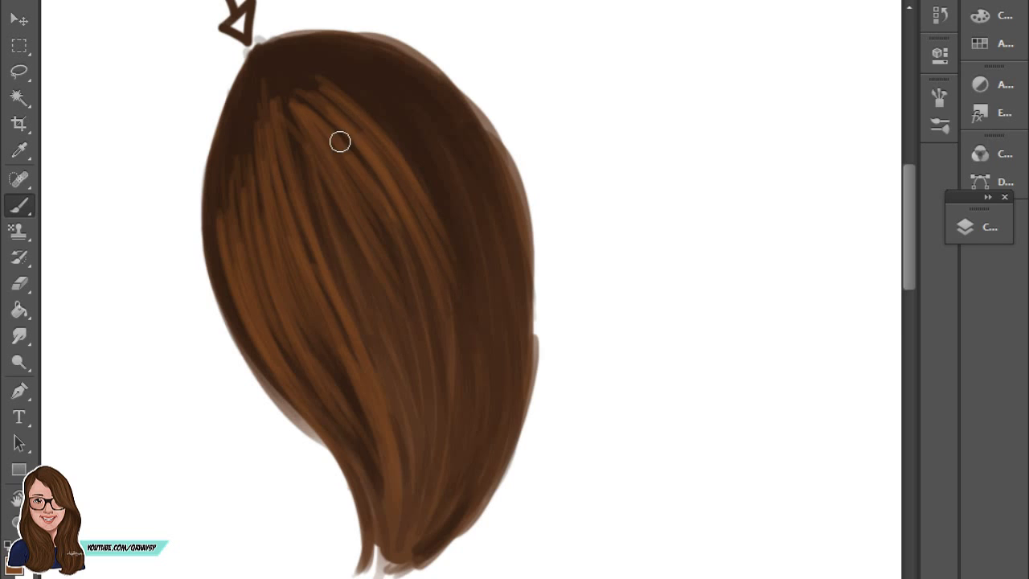
mouse_move(330, 73)
mouse_down()
mouse_move(450, 209)
mouse_move(474, 305)
mouse_up()
drag(290, 108, 333, 243)
drag(296, 145, 345, 283)
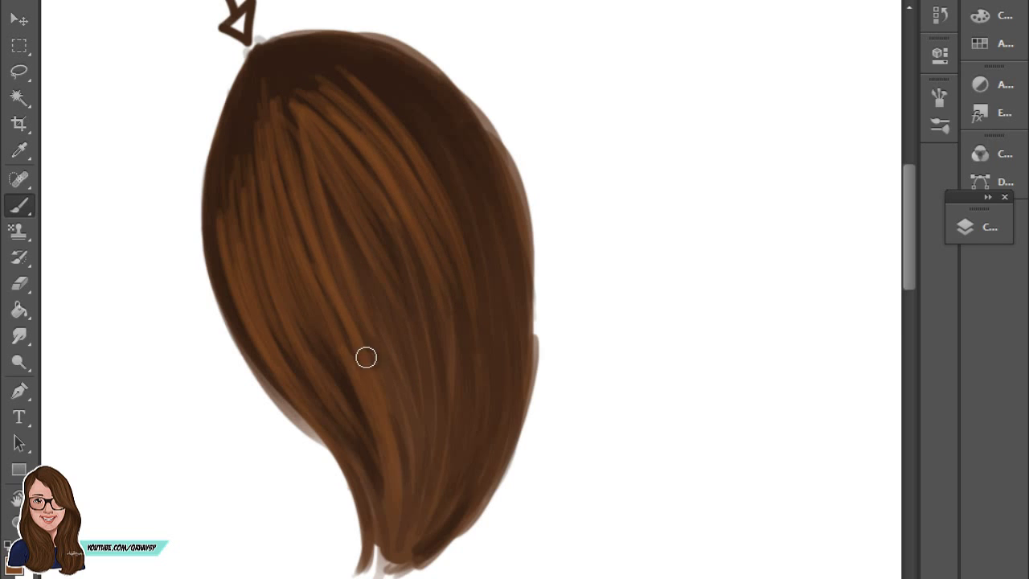
Step: Add light strands over the dark upper-right and down the right side
drag(448, 478, 458, 297)
drag(325, 169, 359, 283)
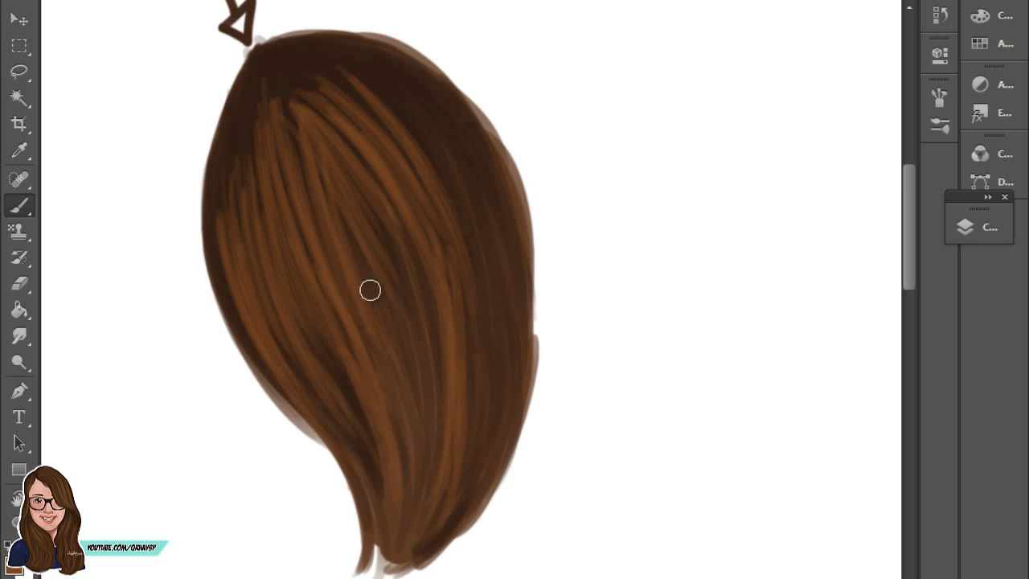
drag(411, 108, 491, 266)
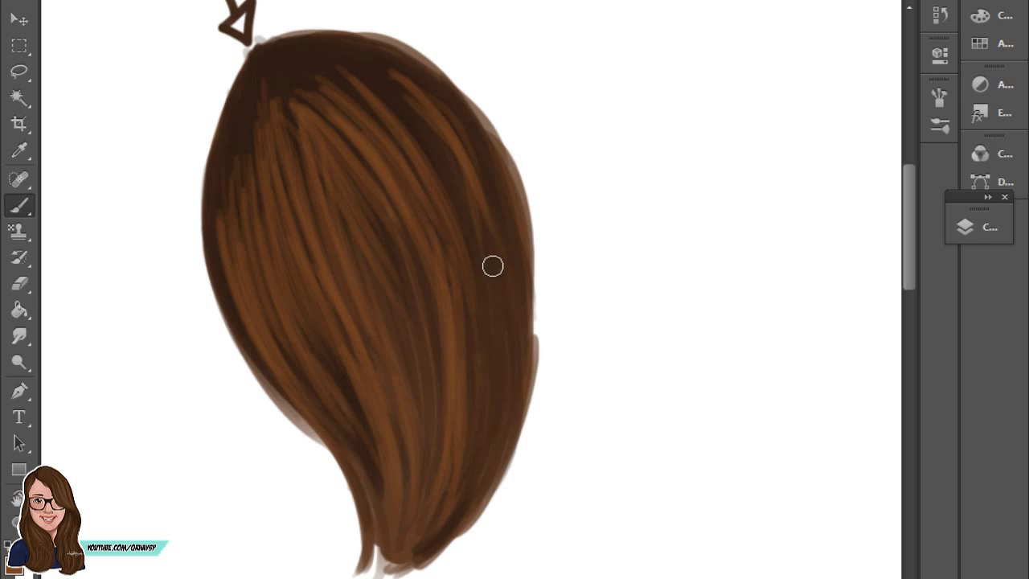
drag(377, 103, 496, 388)
drag(494, 271, 462, 498)
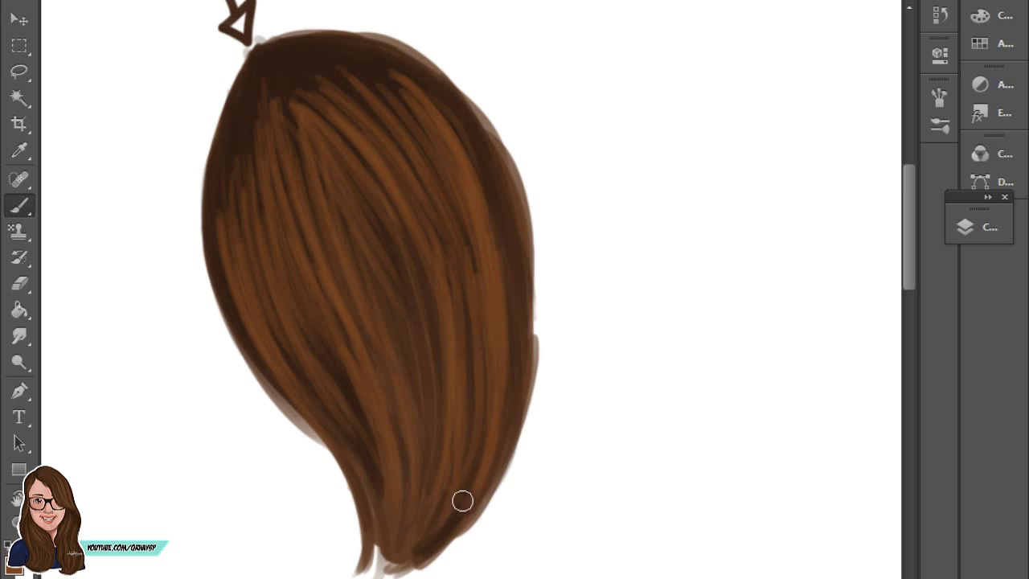
Step: Zoom out to see the whole hair beside the reference portrait
key(ctrl+minus)
key(ctrl+minus)
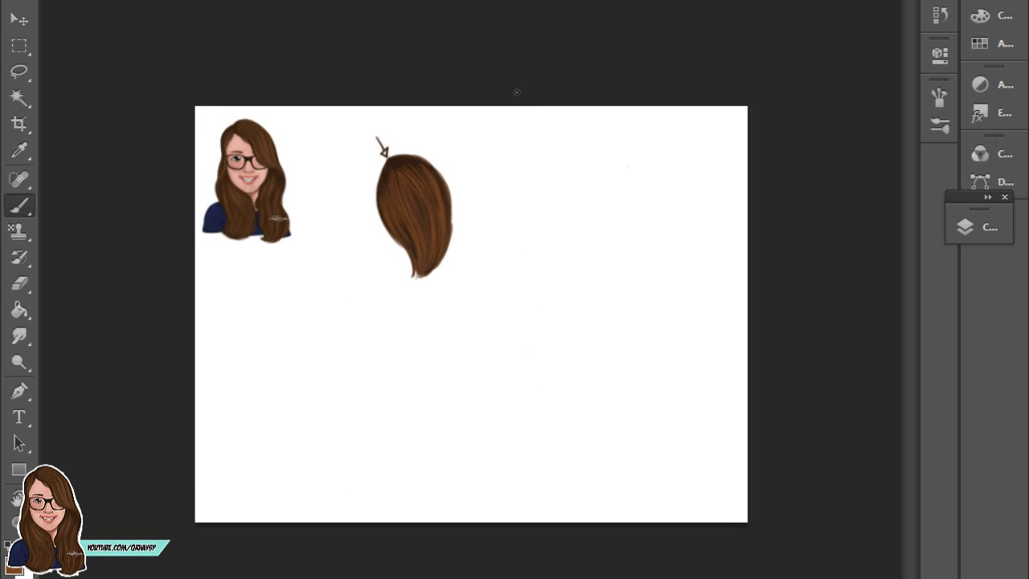
key(ctrl+plus)
key(ctrl+plus)
key(ctrl+plus)
key(ctrl+plus)
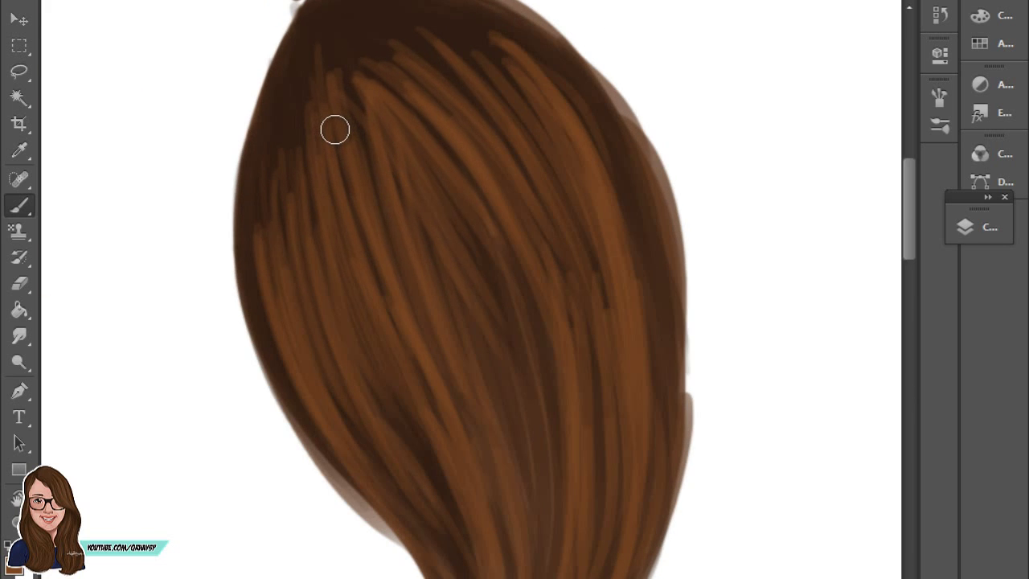
drag(312, 151, 356, 218)
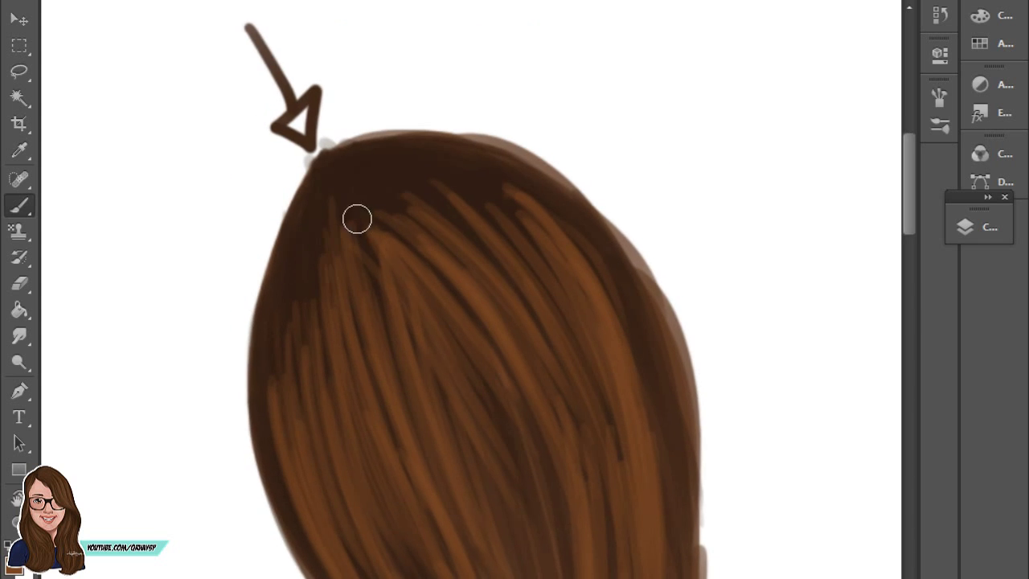
key(ctrl+minus)
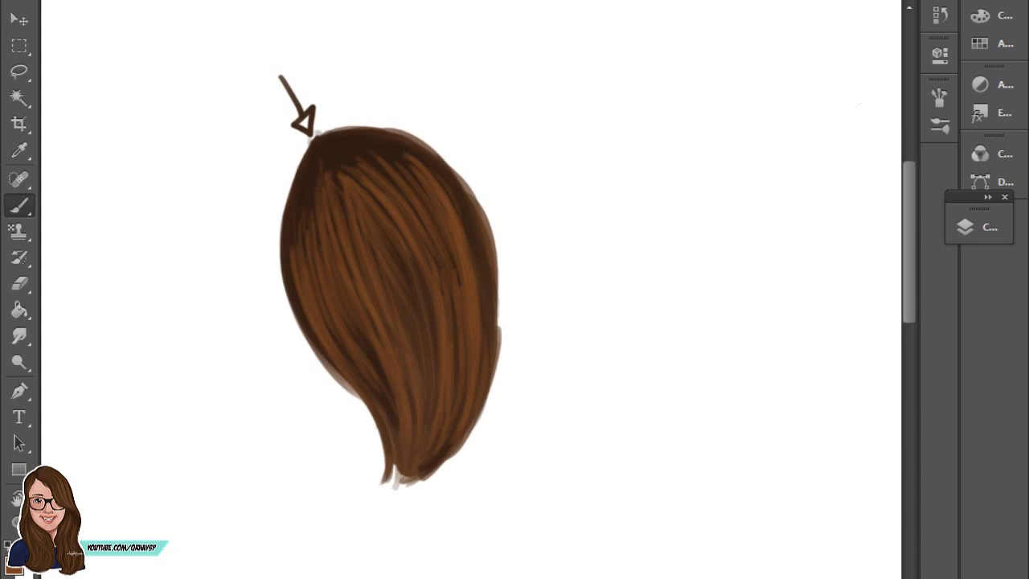
Step: Lower the opacity of the new strand layer in the Layers panel
click(970, 230)
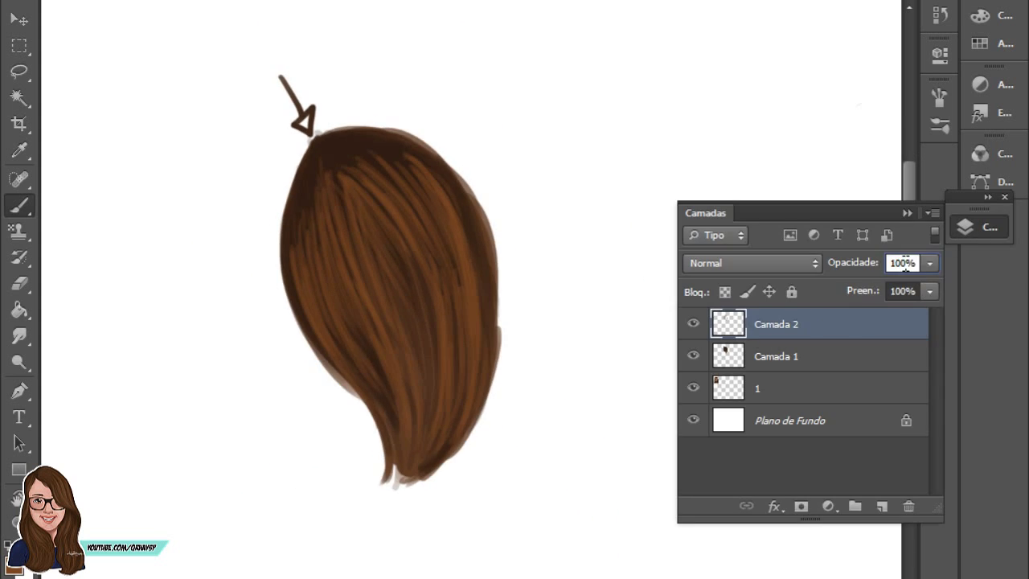
mouse_move(866, 268)
mouse_down()
mouse_move(839, 264)
mouse_move(949, 268)
mouse_move(844, 264)
mouse_up()
click(24, 207)
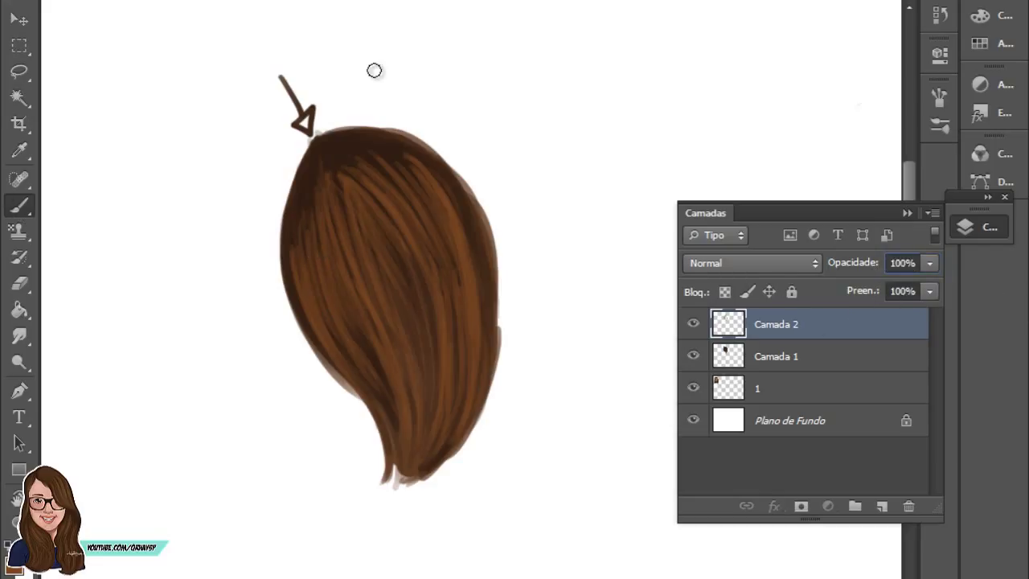
scroll(410, 190, up, 1)
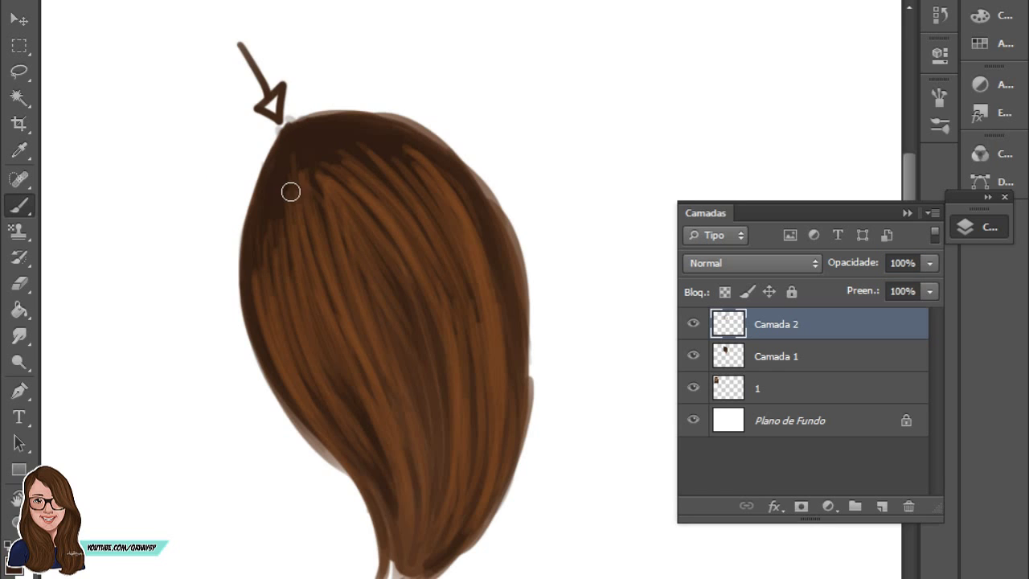
Step: Sample a dark brown and paint over orange strands along the hair's left side
alt+click(279, 161)
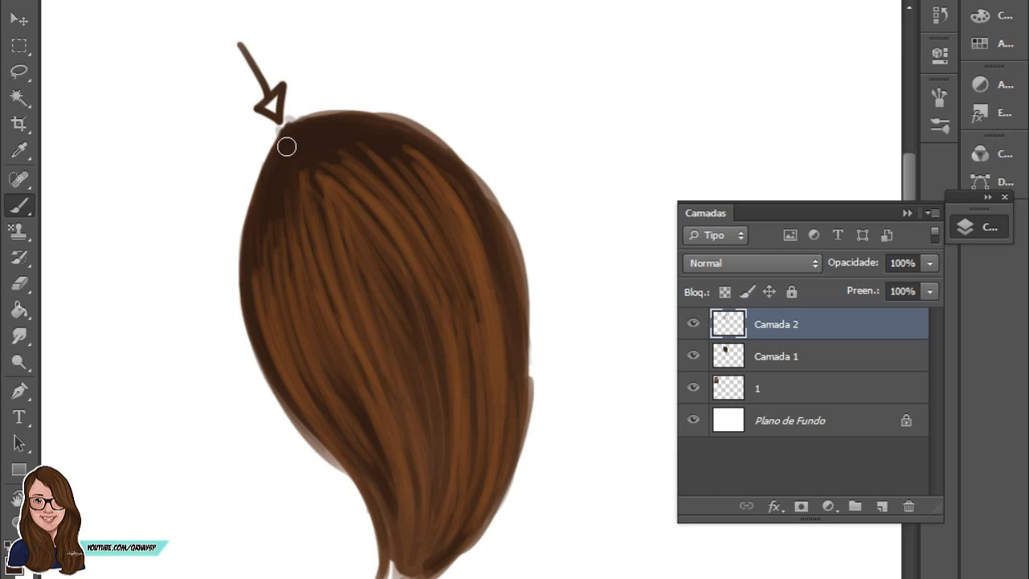
mouse_move(287, 170)
mouse_down()
mouse_move(291, 338)
mouse_move(256, 195)
mouse_move(292, 365)
mouse_up()
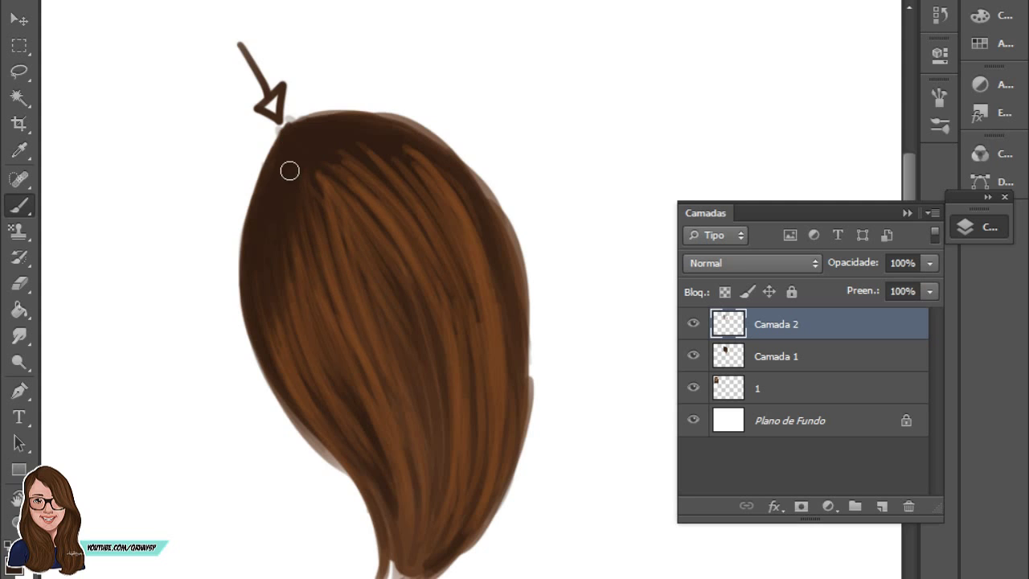
mouse_move(309, 383)
mouse_down()
mouse_move(300, 406)
mouse_move(374, 458)
mouse_up()
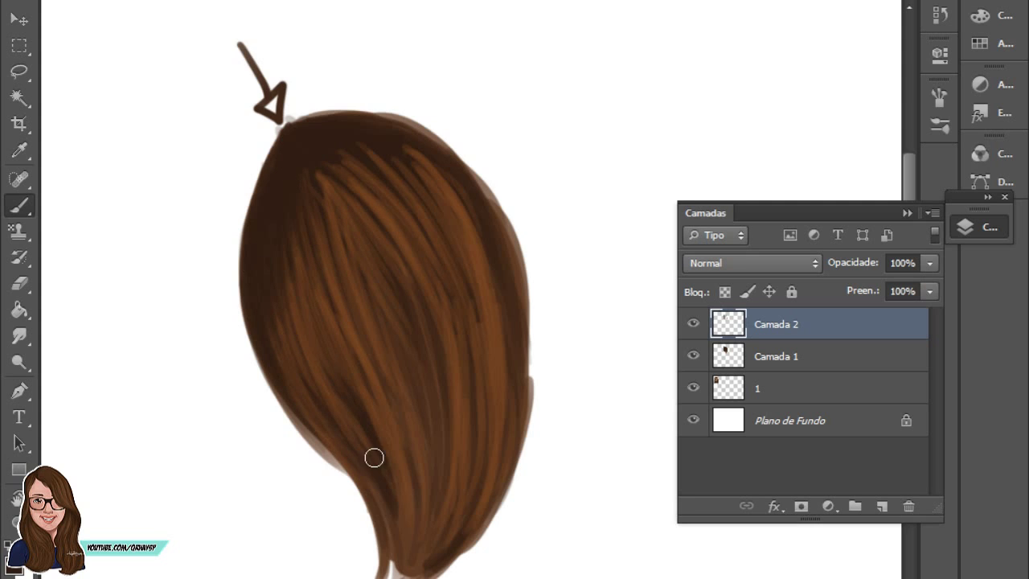
drag(306, 248, 304, 337)
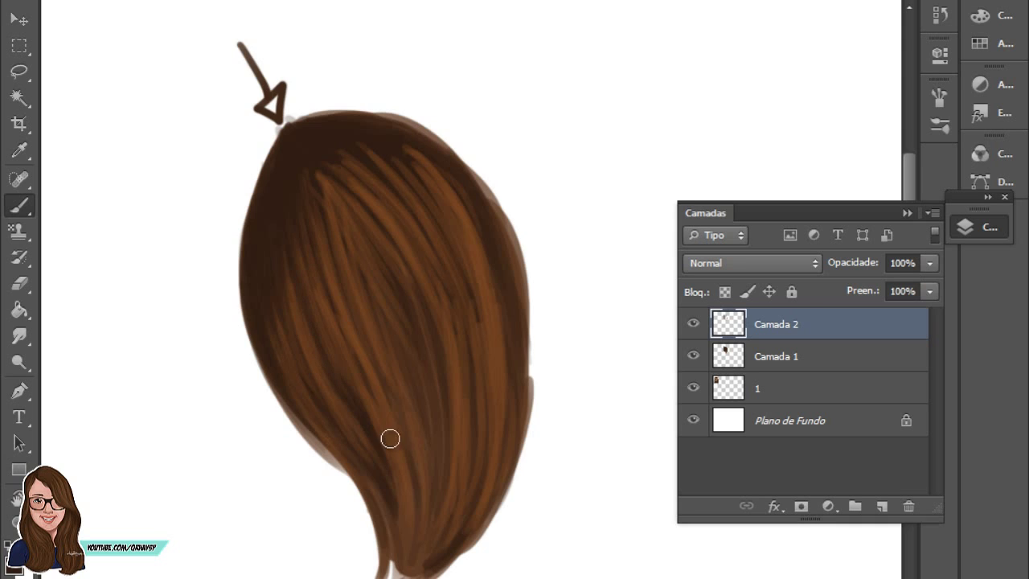
drag(323, 195, 341, 235)
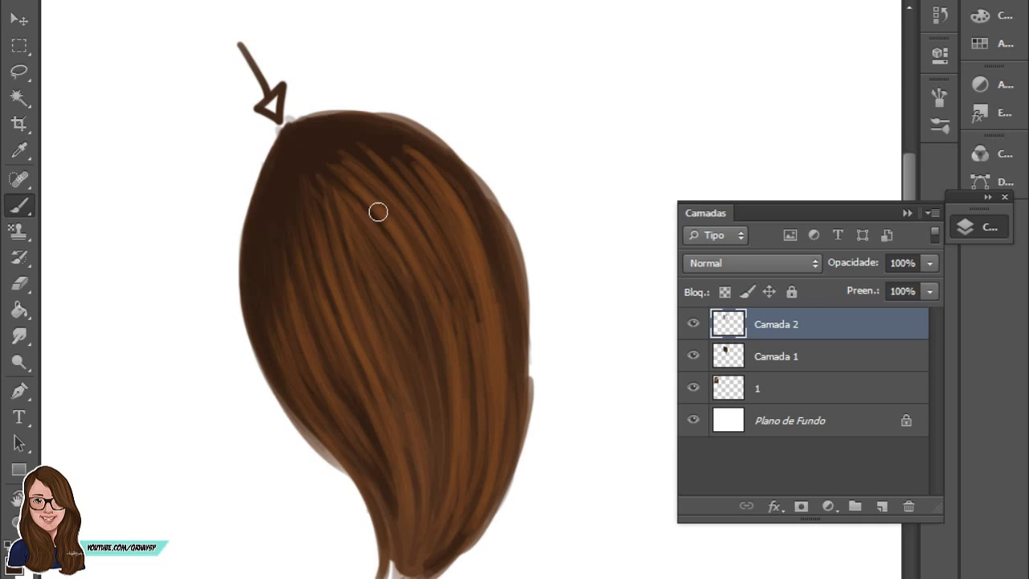
Step: Darken the orange strands across the top, upper right and right side of the hair
drag(347, 159, 376, 185)
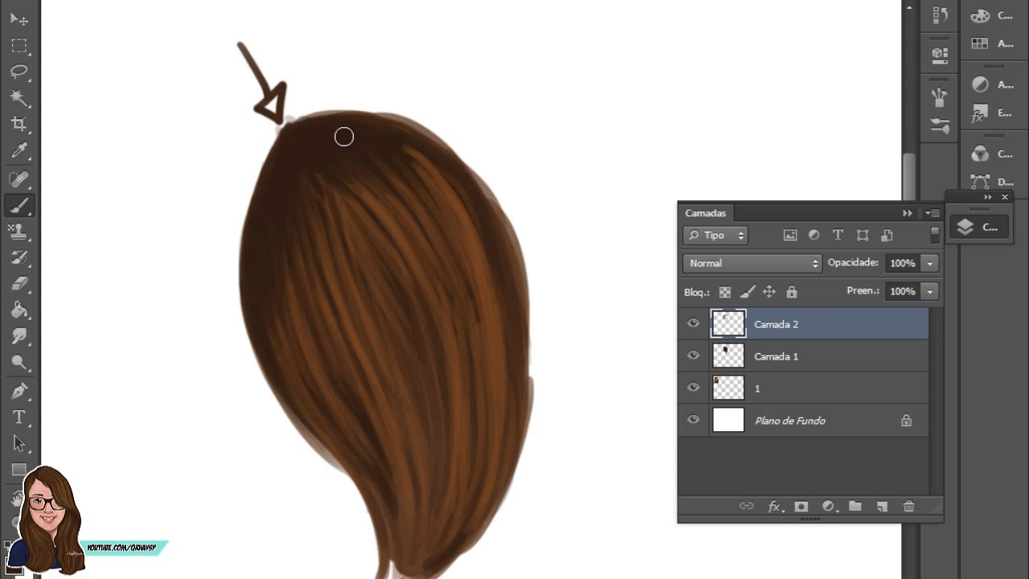
drag(344, 136, 471, 223)
mouse_move(383, 129)
mouse_down()
mouse_move(497, 266)
mouse_move(411, 168)
mouse_move(436, 216)
mouse_up()
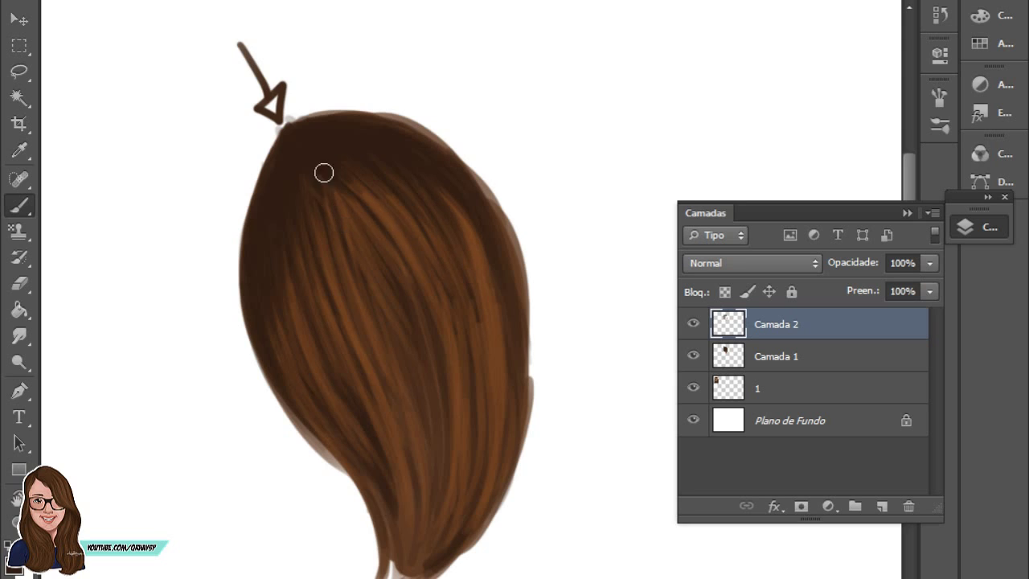
mouse_move(366, 201)
mouse_down()
mouse_move(359, 185)
mouse_move(328, 177)
mouse_up()
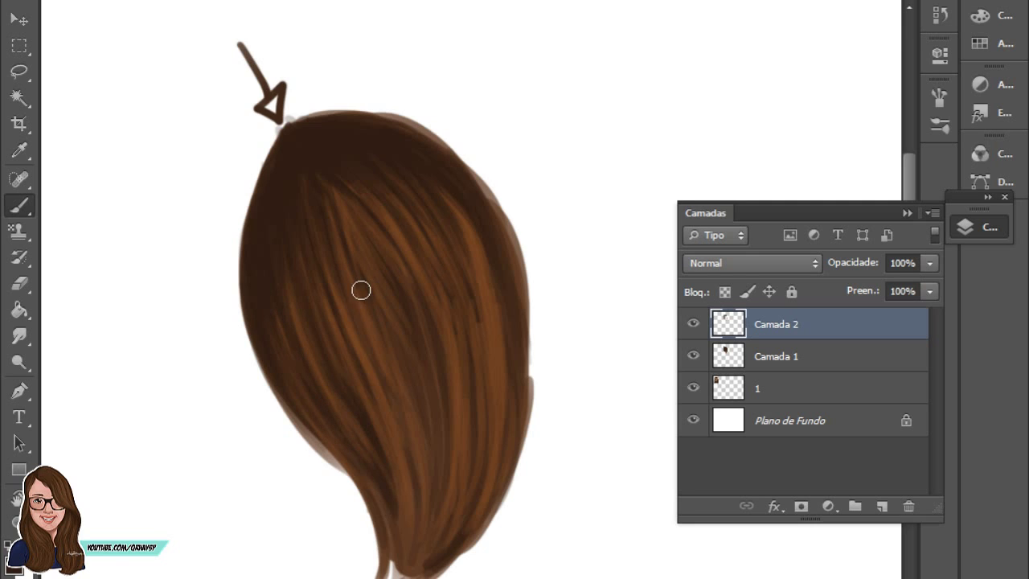
mouse_move(474, 240)
mouse_down()
mouse_move(443, 176)
mouse_move(503, 461)
mouse_move(436, 549)
mouse_up()
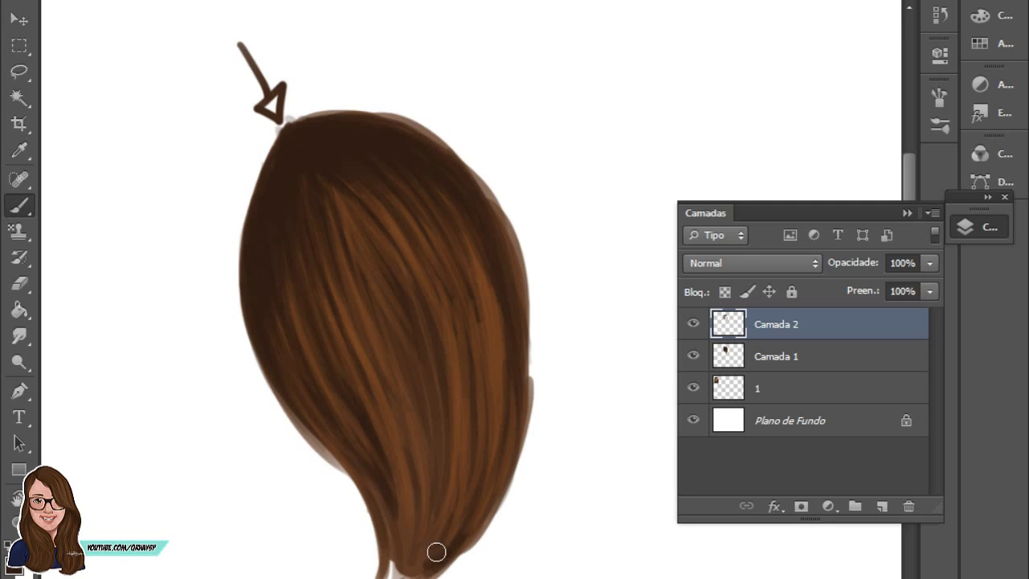
mouse_move(466, 443)
mouse_down()
mouse_move(426, 554)
mouse_move(496, 426)
mouse_move(453, 500)
mouse_move(443, 304)
mouse_up()
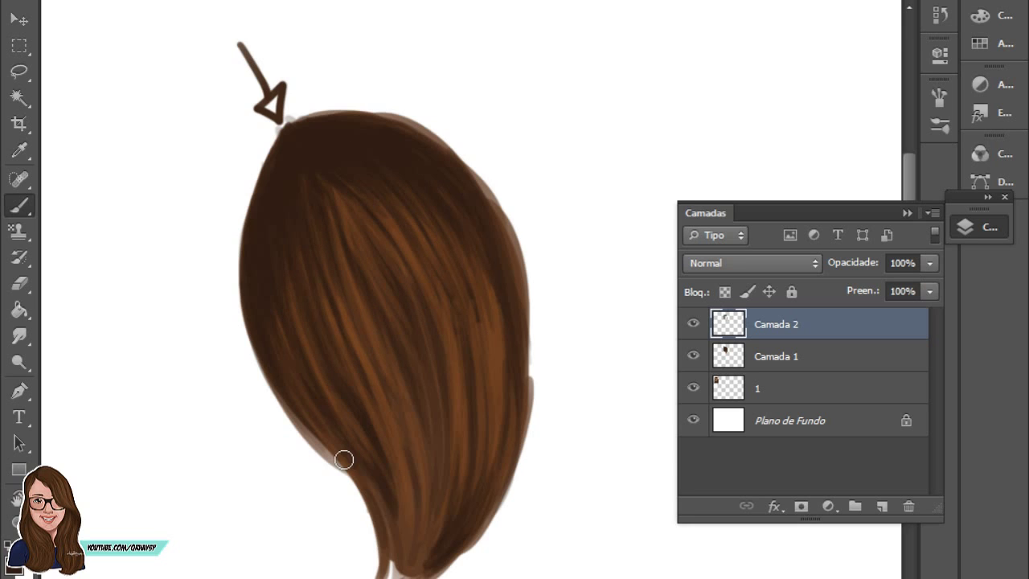
Step: Zoom out and scroll to compare the hair with the reference portrait
key(ctrl+minus)
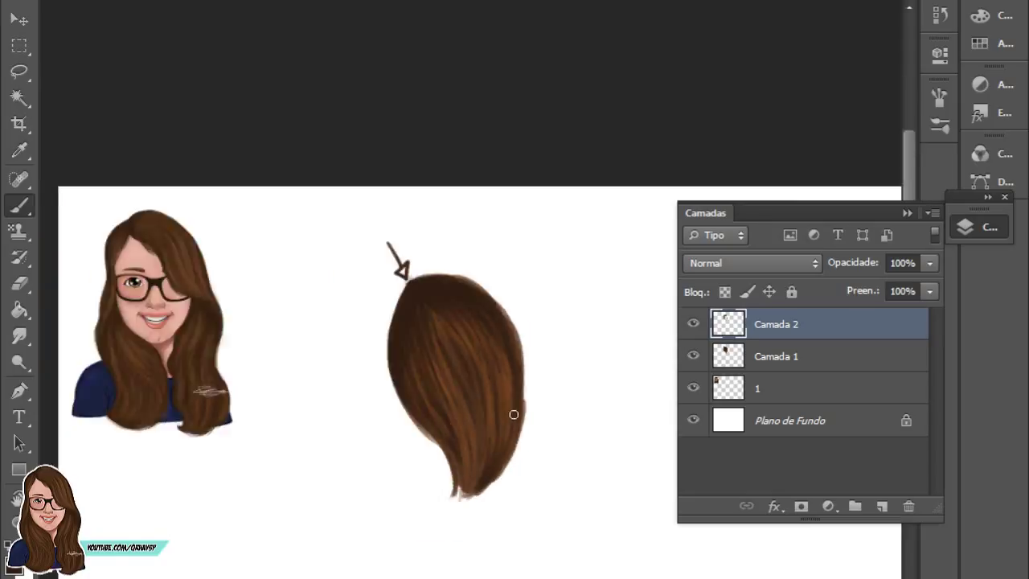
key(ctrl+minus)
key(ctrl+minus)
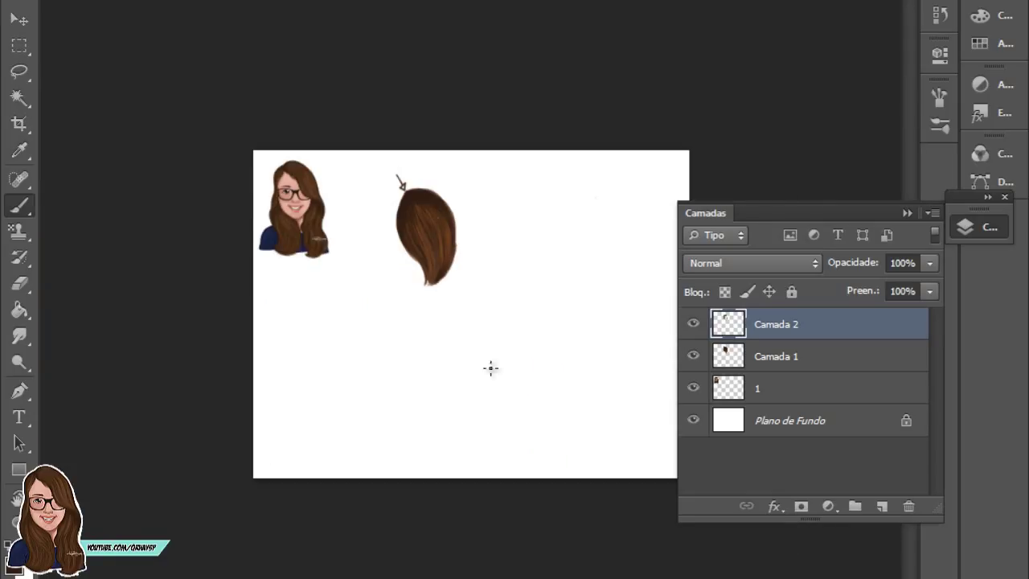
scroll(476, 190, up, 1)
scroll(469, 101, up, 2)
scroll(437, 138, up, 1)
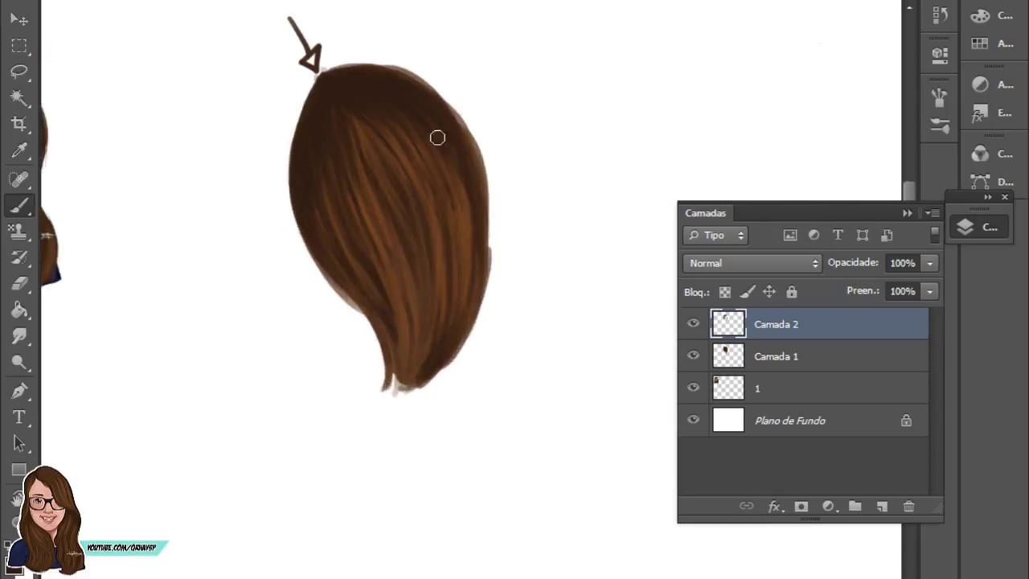
scroll(428, 154, up, 1)
scroll(441, 163, up, 2)
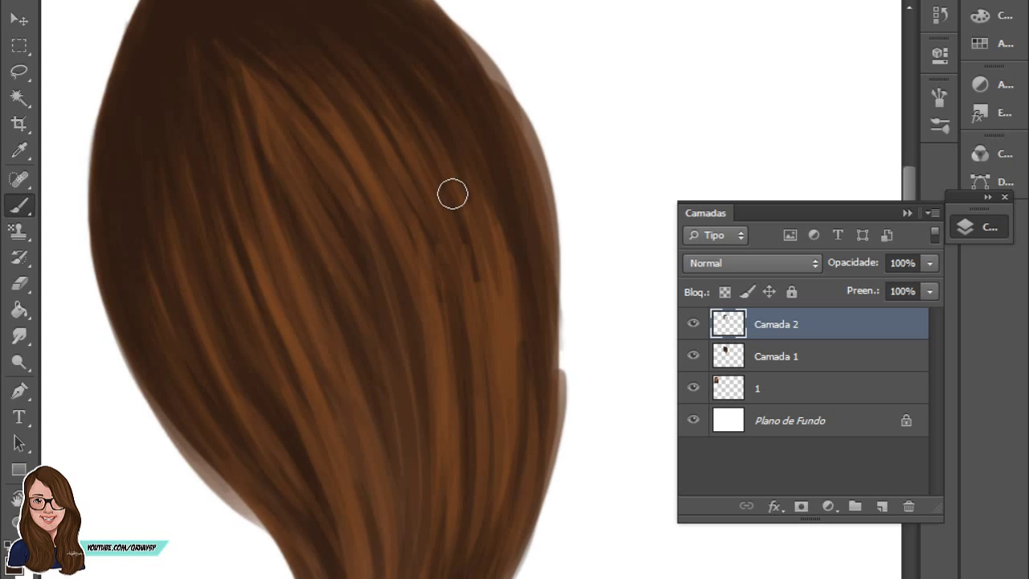
scroll(452, 193, down, 3)
scroll(452, 170, up, 1)
scroll(482, 184, up, 1)
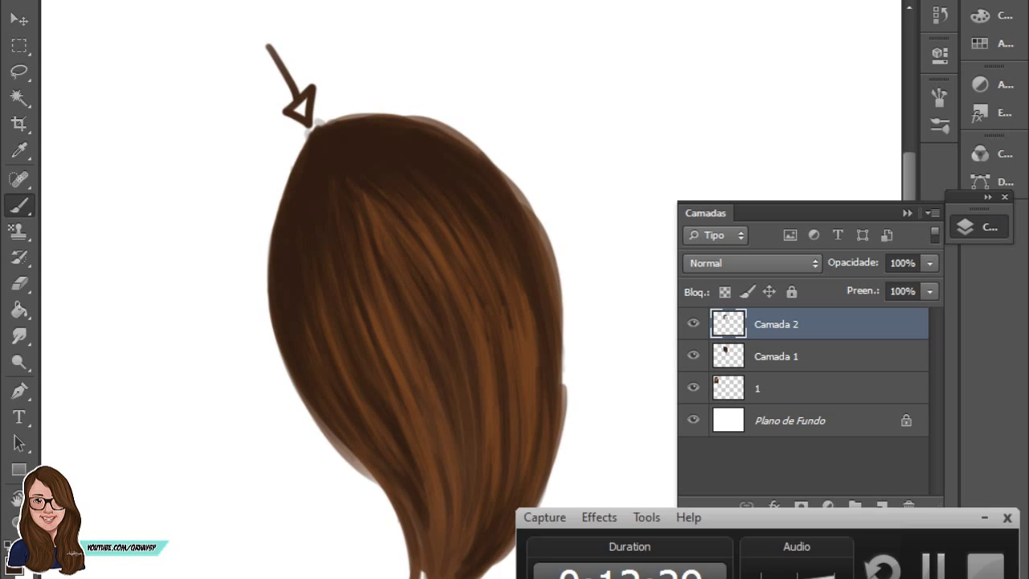
scroll(547, 322, down, 1)
scroll(551, 325, up, 1)
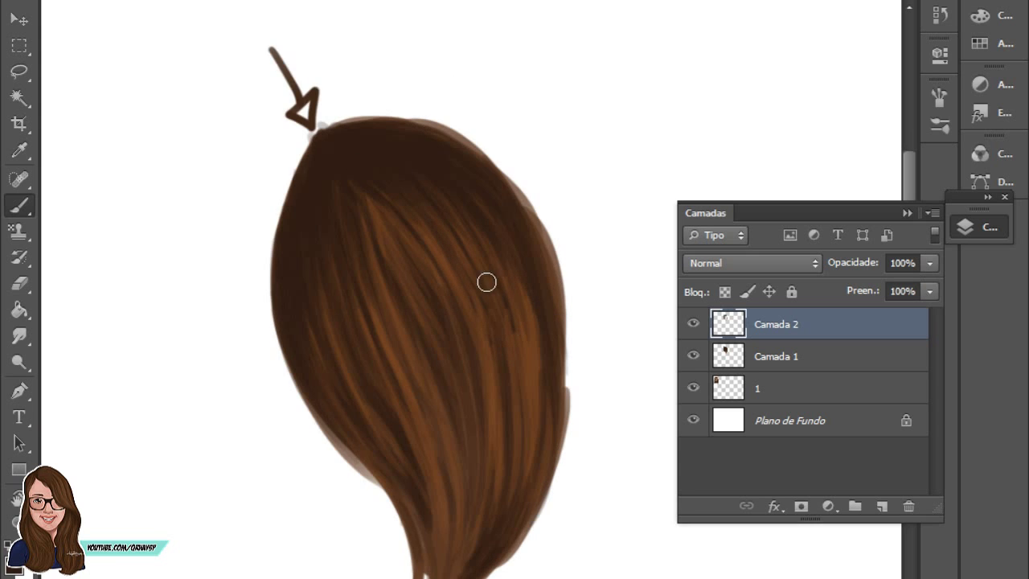
Step: Paint two darker strands down the hair, recentre the view, and delete the darkening layer
drag(524, 319, 536, 461)
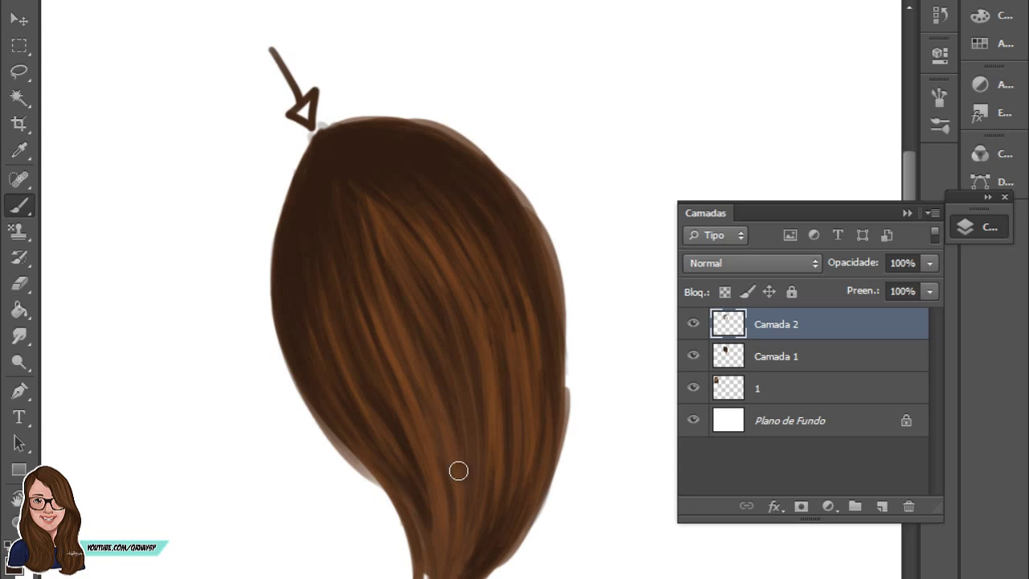
drag(454, 384, 464, 526)
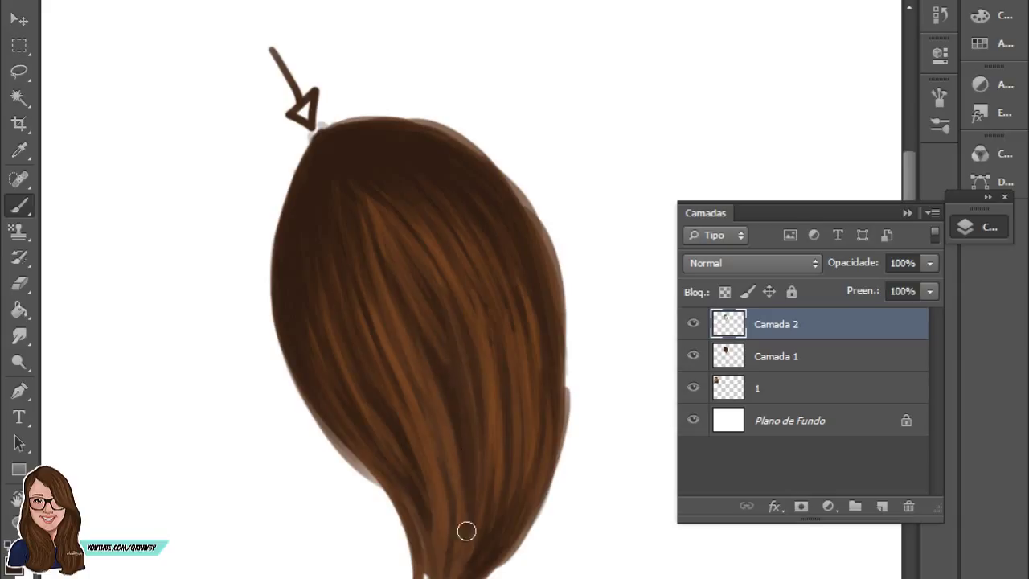
drag(426, 345, 397, 328)
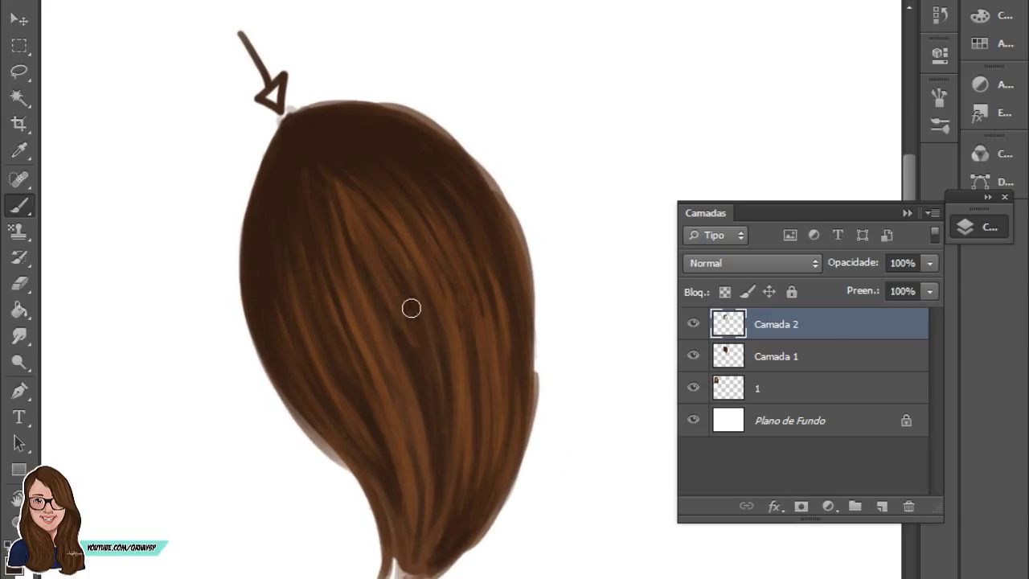
key(Delete)
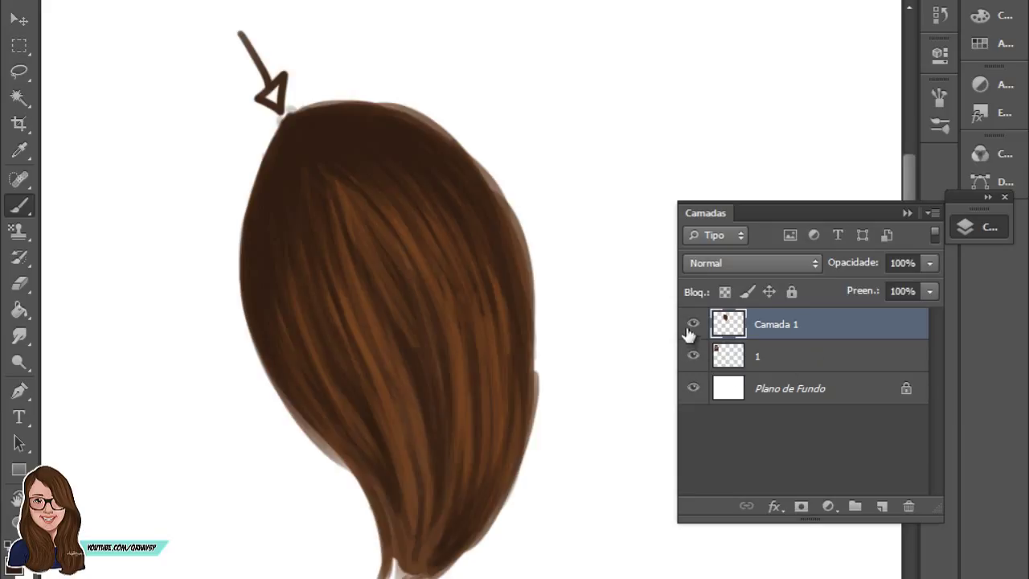
Step: Briefly hide Camada 1, then add and delete an empty Camada 2 layer
click(693, 325)
click(693, 324)
click(881, 506)
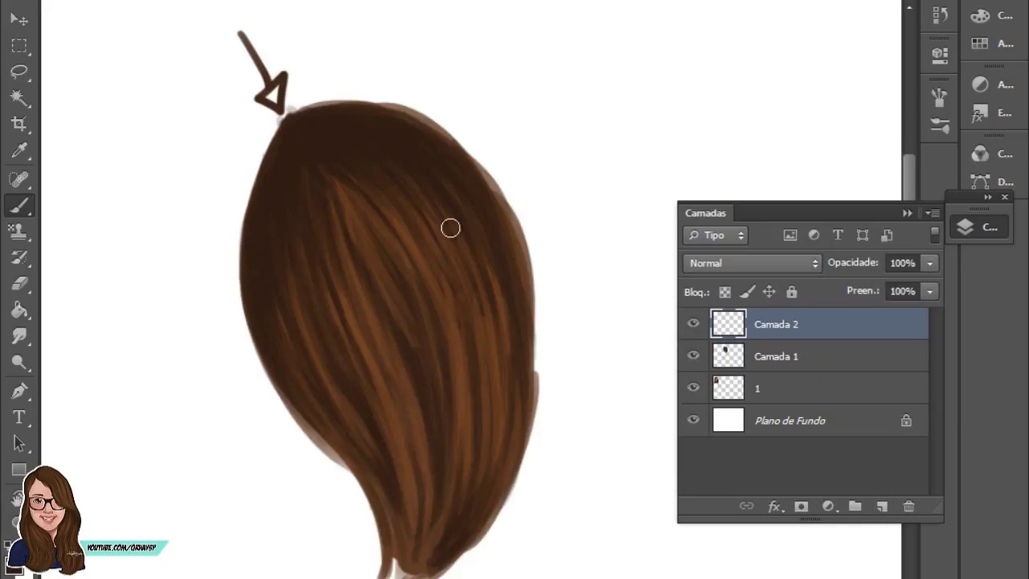
scroll(394, 174, up, 2)
scroll(338, 186, up, 2)
scroll(338, 185, down, 2)
scroll(395, 206, down, 2)
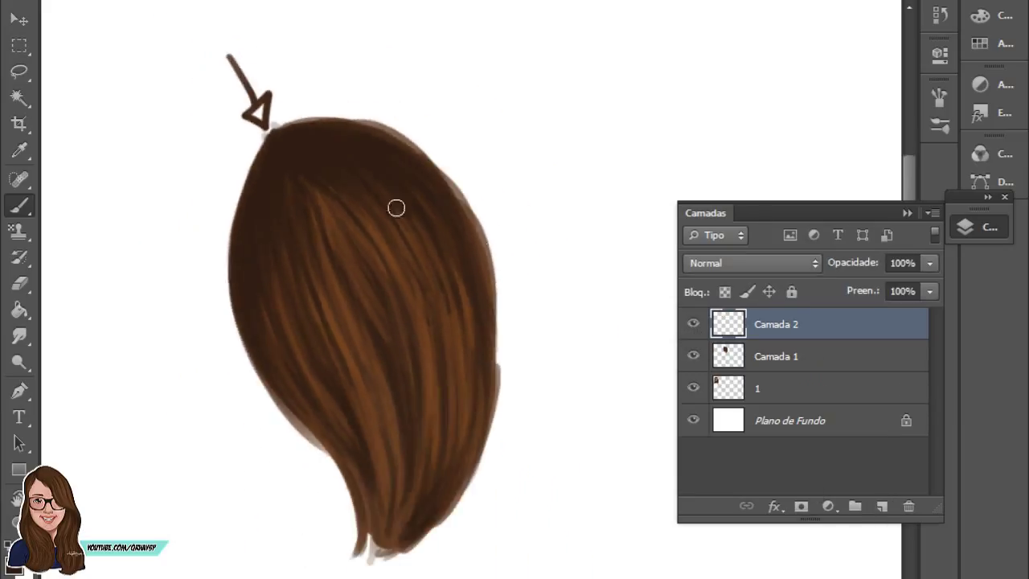
click(909, 507)
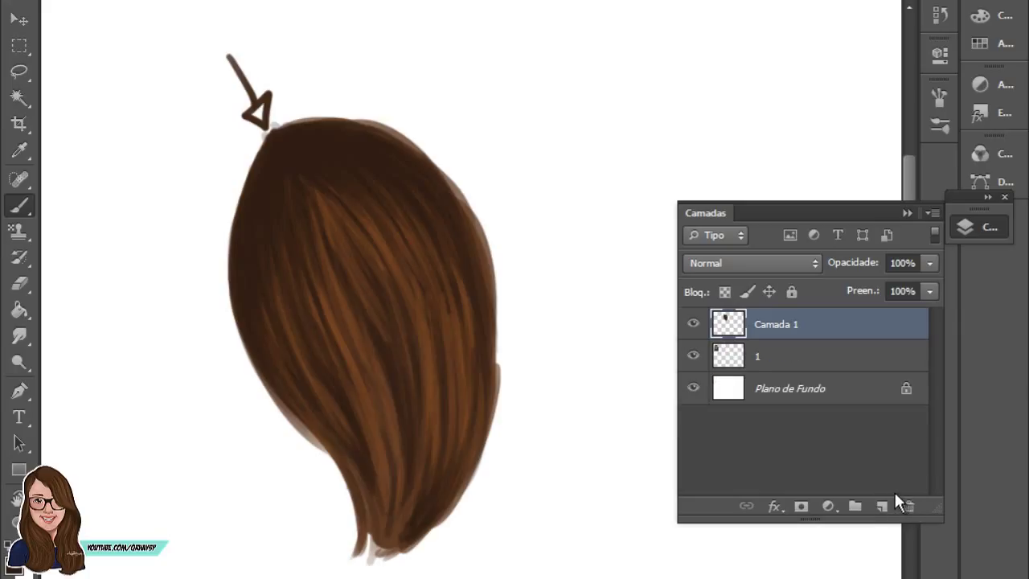
Step: Duplicate Camada 1, hide the original, and select the Mixer Brush tool
key(ctrl+j)
click(693, 356)
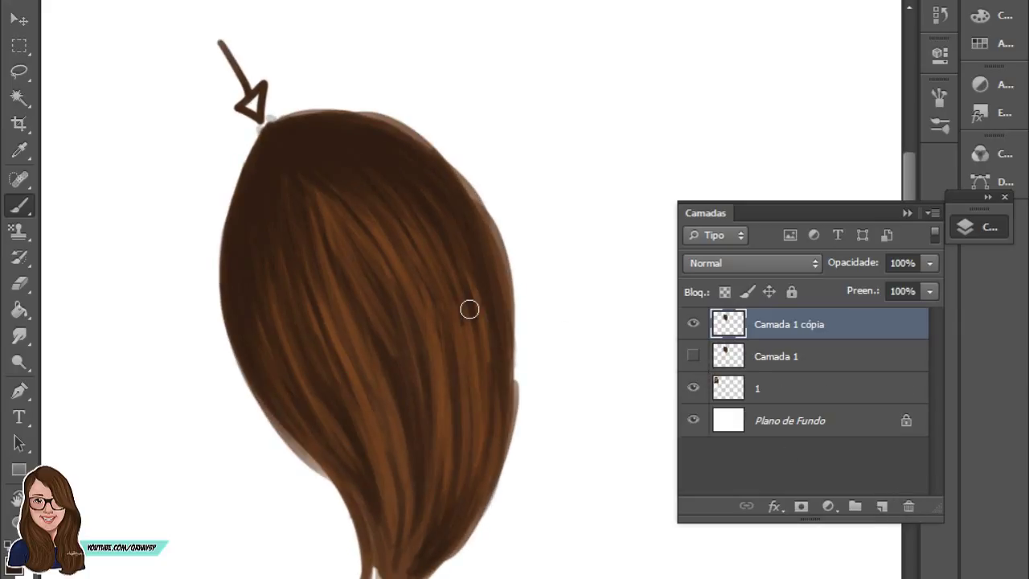
right_click(21, 208)
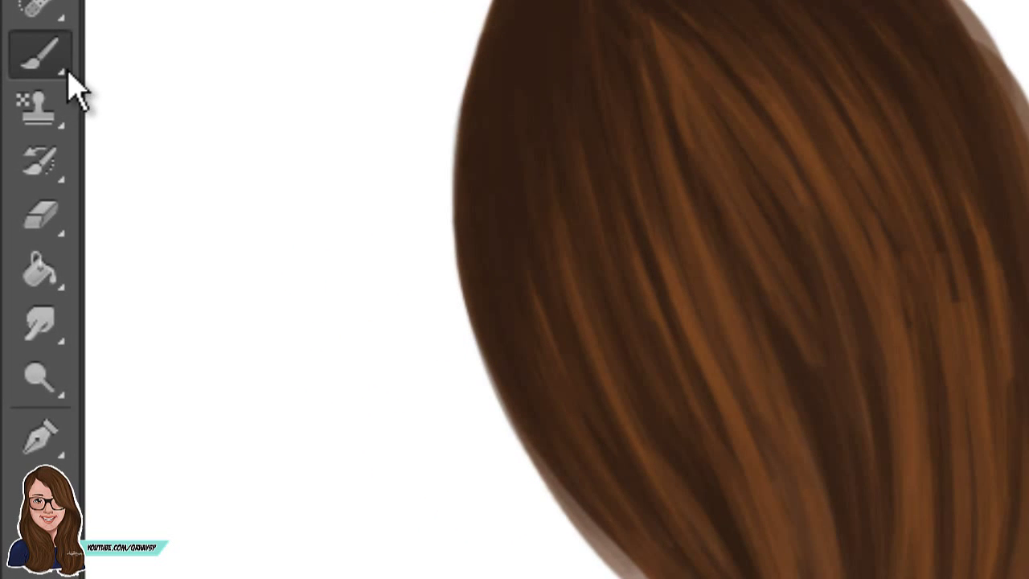
right_click(68, 77)
click(161, 172)
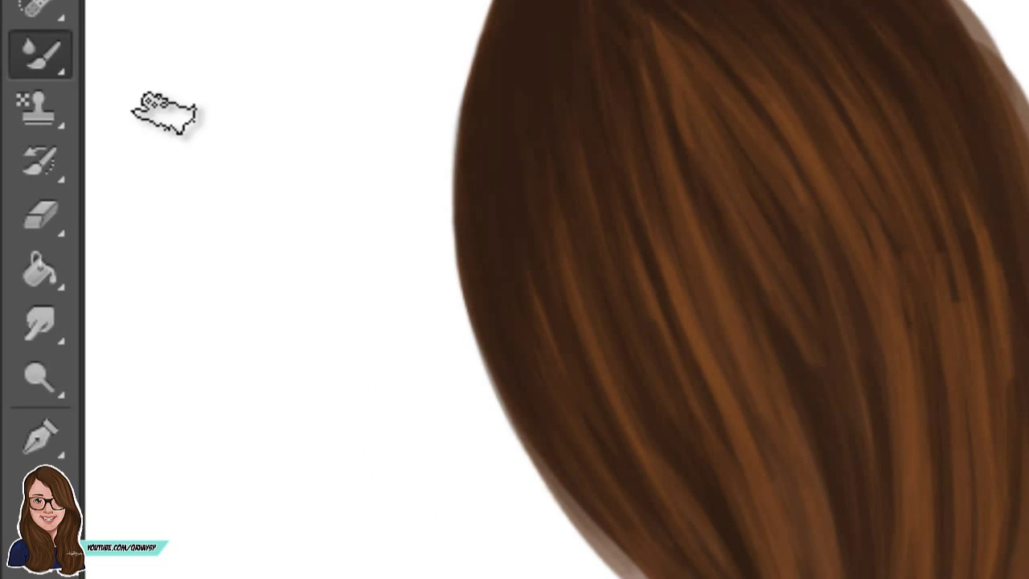
Step: Set a hard round brush tip from the presets and draw a test stroke on blank canvas
right_click(63, 76)
click(156, 169)
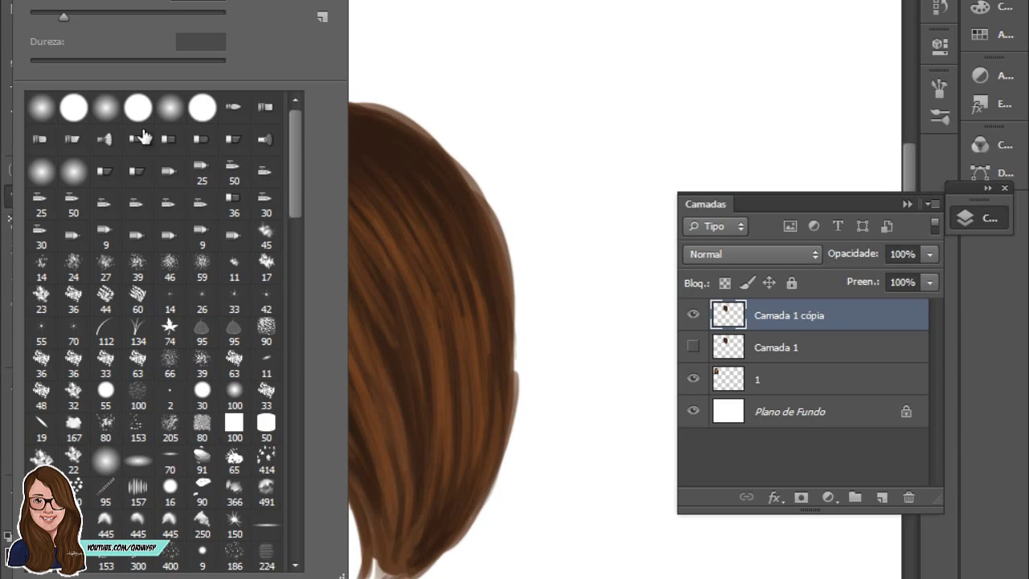
click(71, 105)
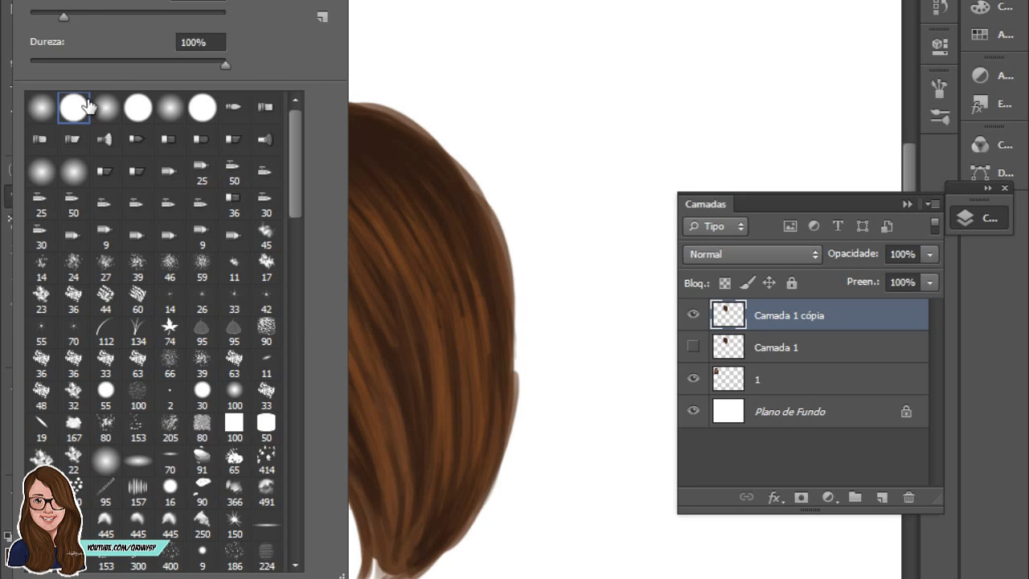
click(448, 51)
key(e)
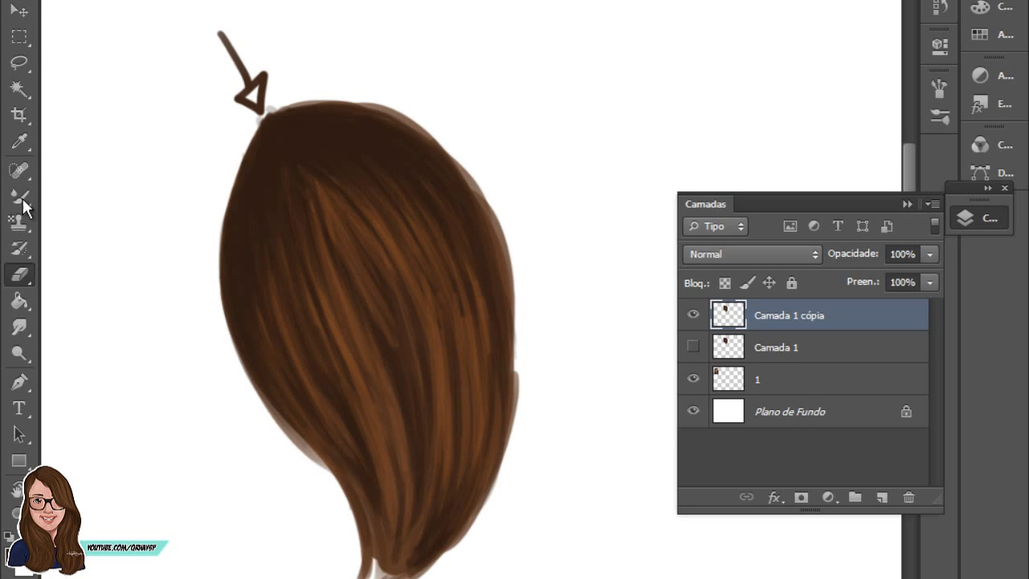
click(22, 197)
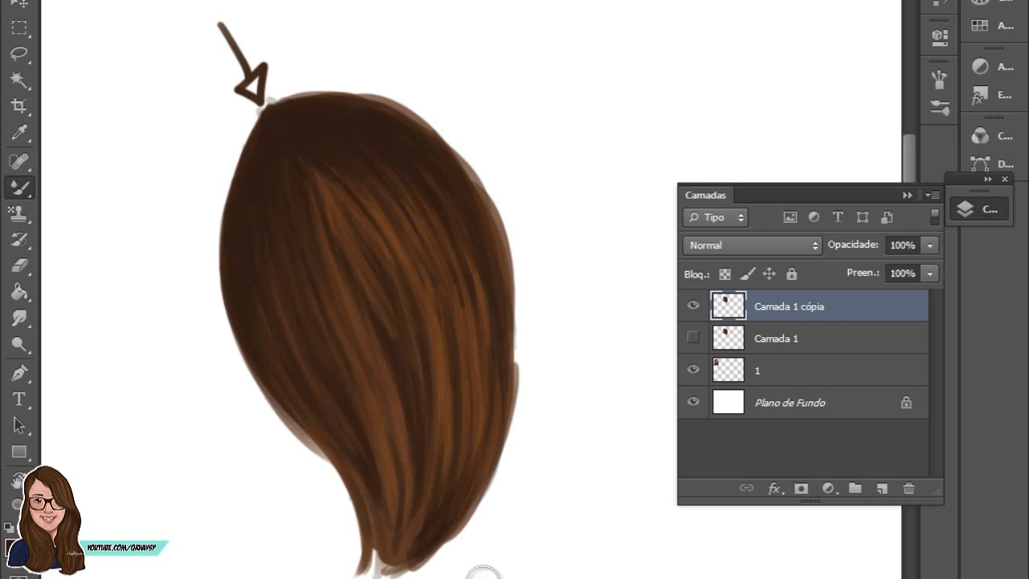
mouse_move(711, 97)
mouse_down()
mouse_move(691, 181)
mouse_move(655, 61)
mouse_up()
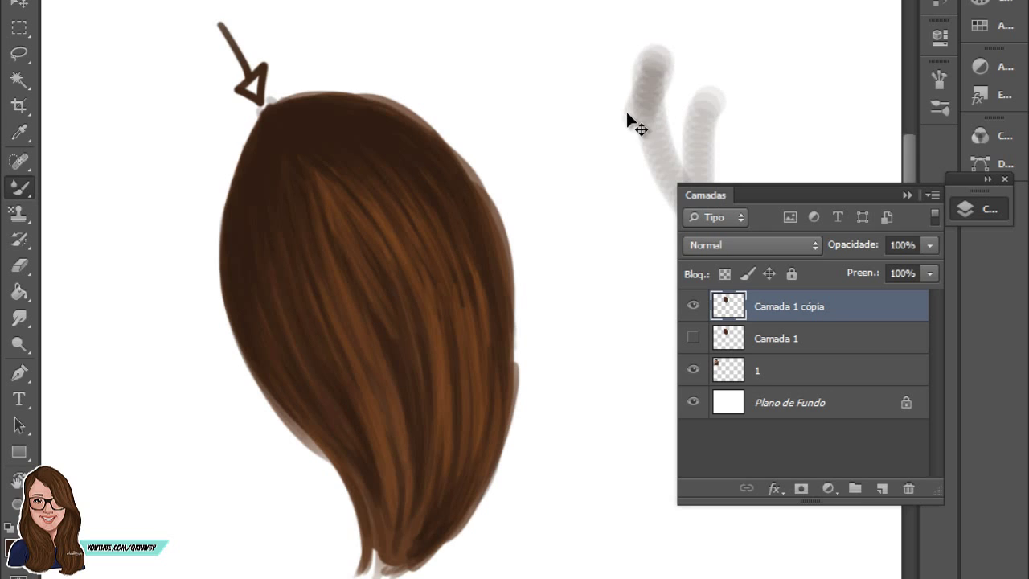
Step: Undo the grey test stroke and reposition the view on the hair
key(ctrl+z)
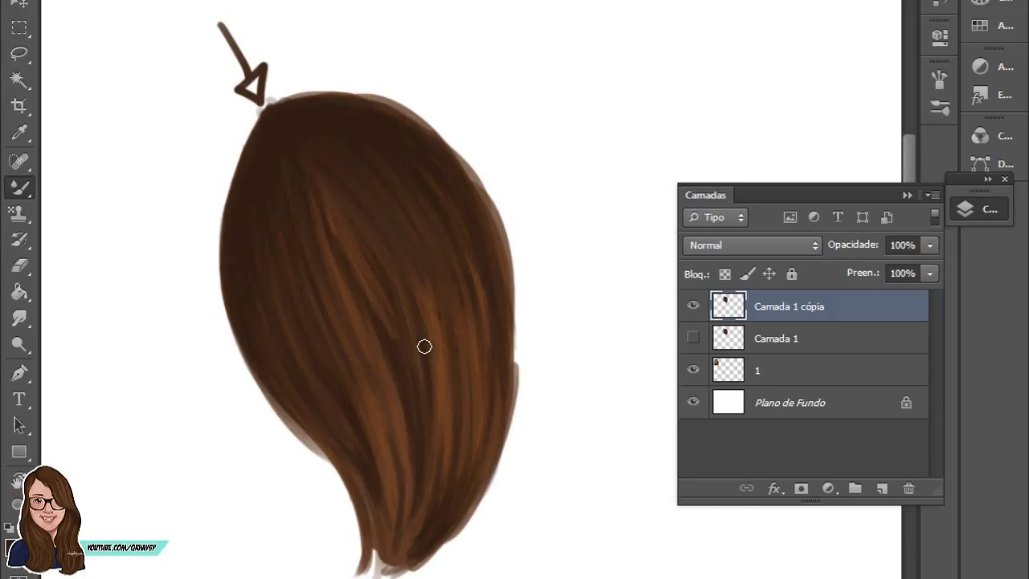
scroll(429, 338, up, 3)
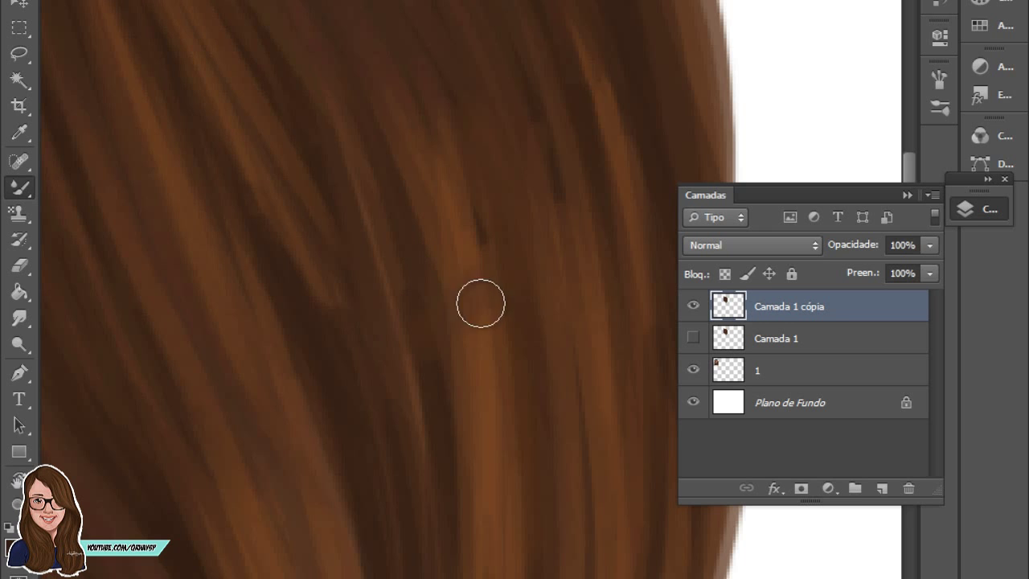
scroll(459, 434, down, 2)
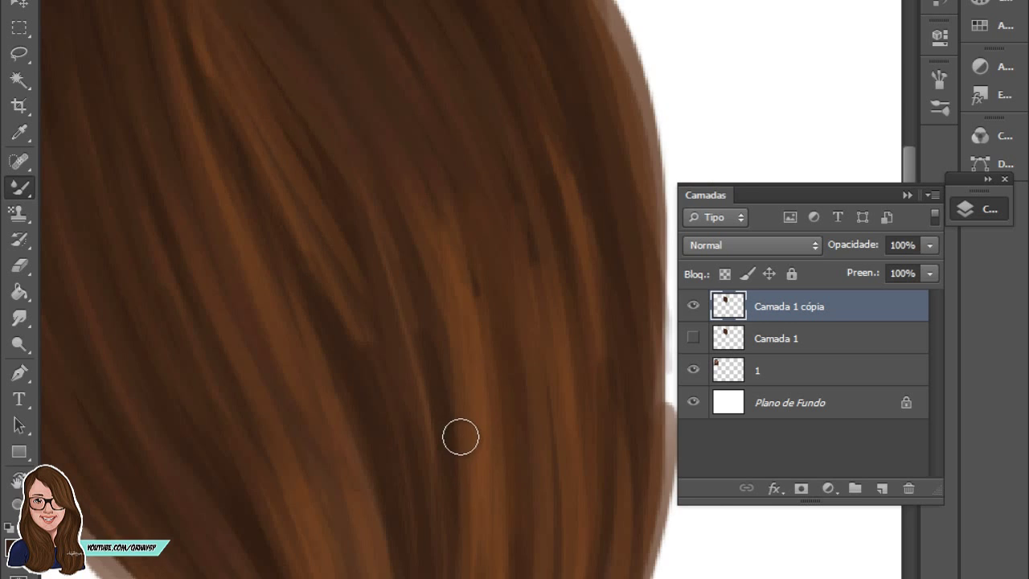
scroll(462, 408, down, 2)
scroll(462, 408, down, 1)
drag(464, 374, 361, 209)
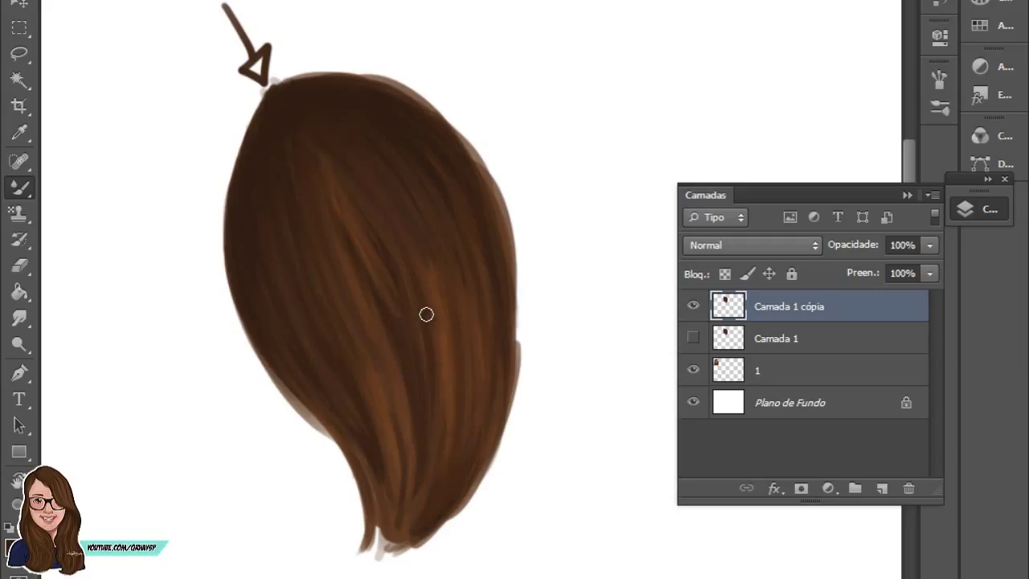
scroll(426, 314, down, 2)
Step: Show Camada 1 and toggle Camada 1 cópia to compare the blended hair with the original
click(693, 338)
click(693, 305)
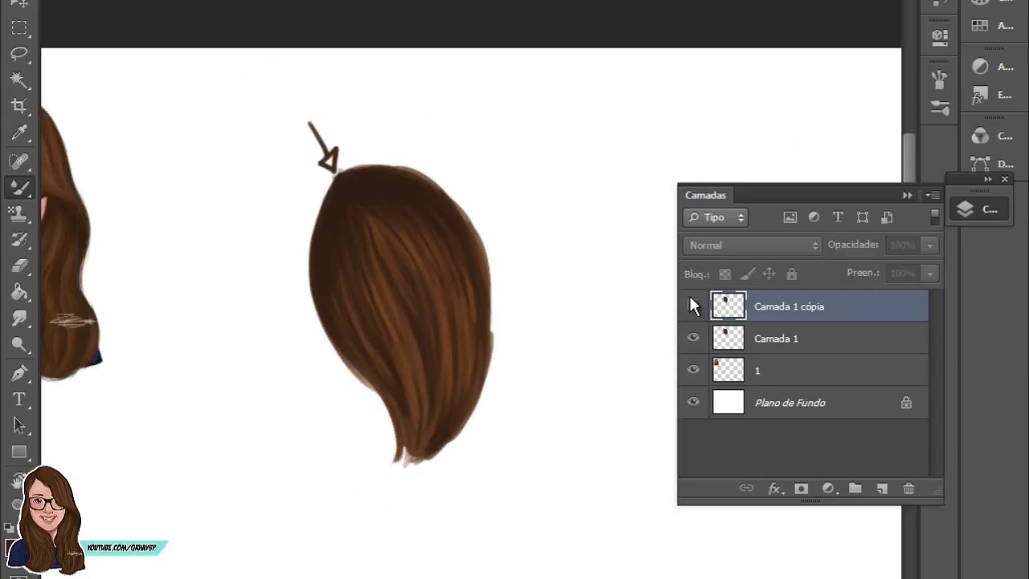
click(692, 306)
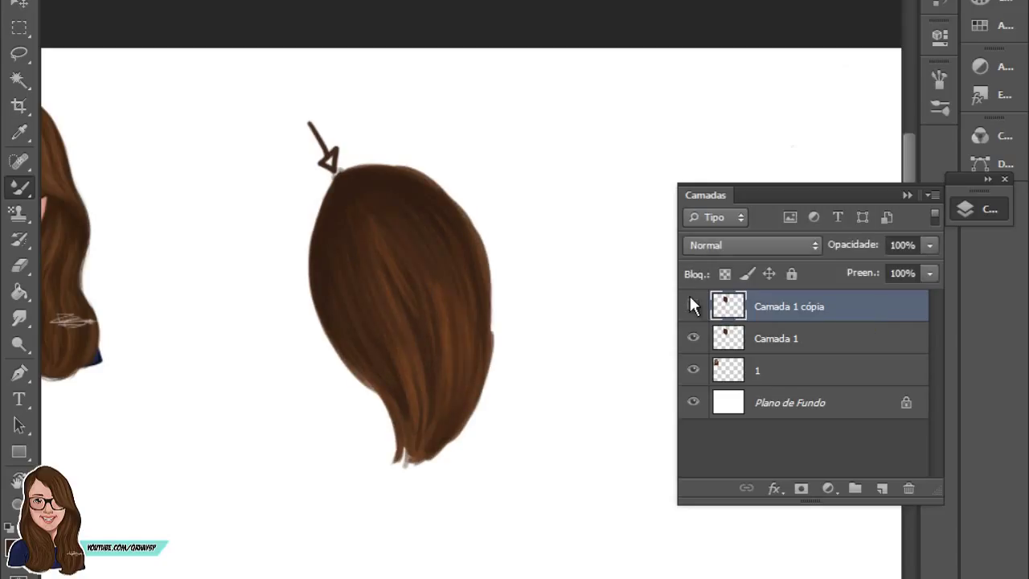
click(693, 305)
click(689, 296)
click(689, 296)
click(689, 296)
click(690, 296)
click(690, 295)
click(689, 296)
click(689, 296)
scroll(620, 271, up, 2)
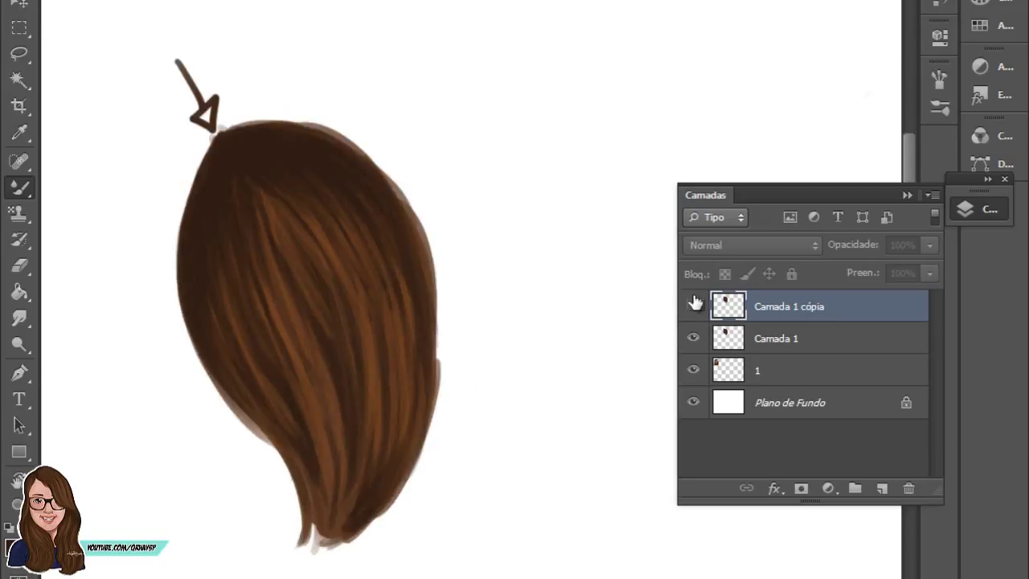
click(693, 299)
drag(462, 284, 520, 286)
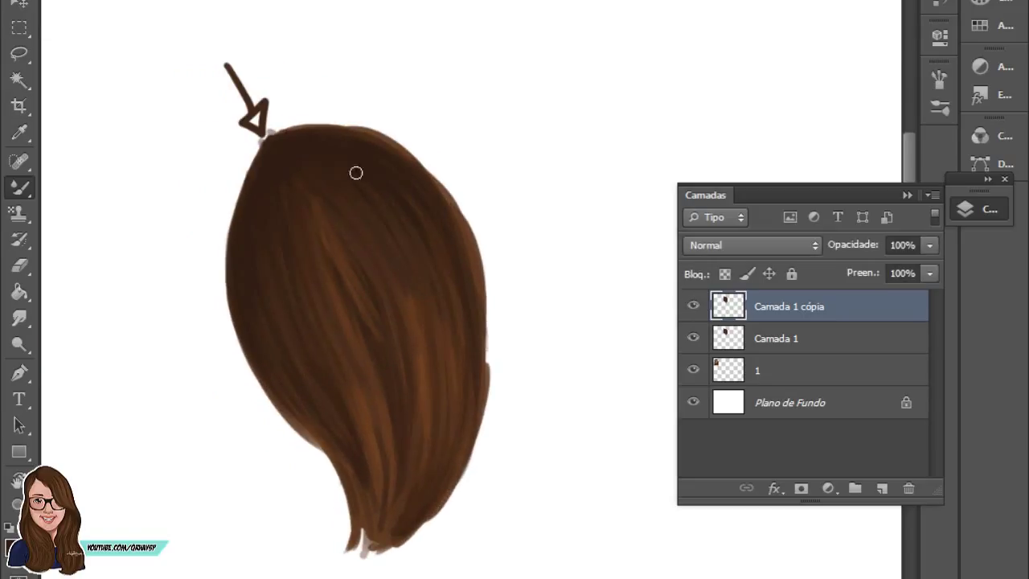
click(21, 348)
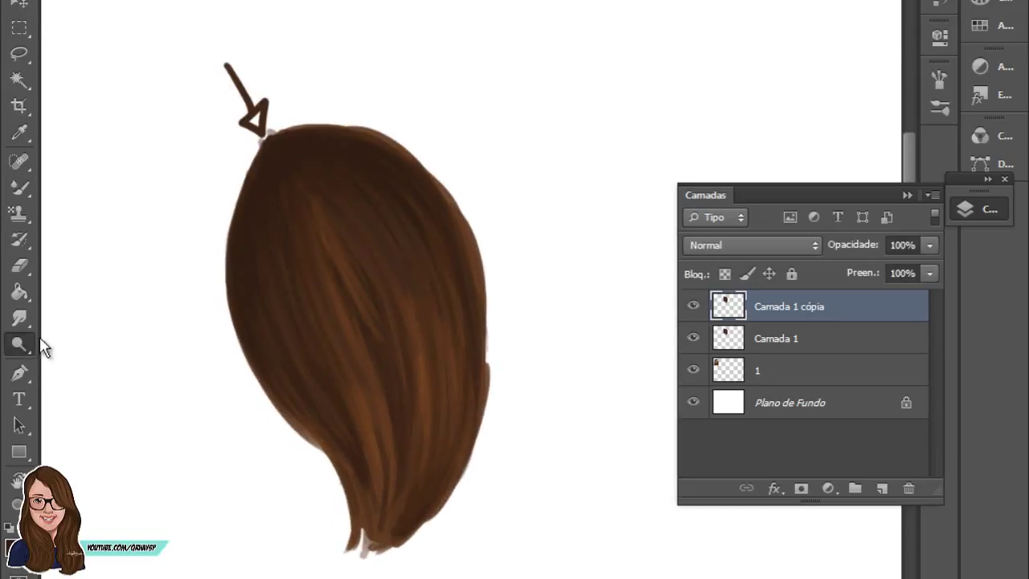
Step: Use the Dodge tool to brighten a highlight across the upper centre of the hair, undoing weak strokes
right_click(20, 351)
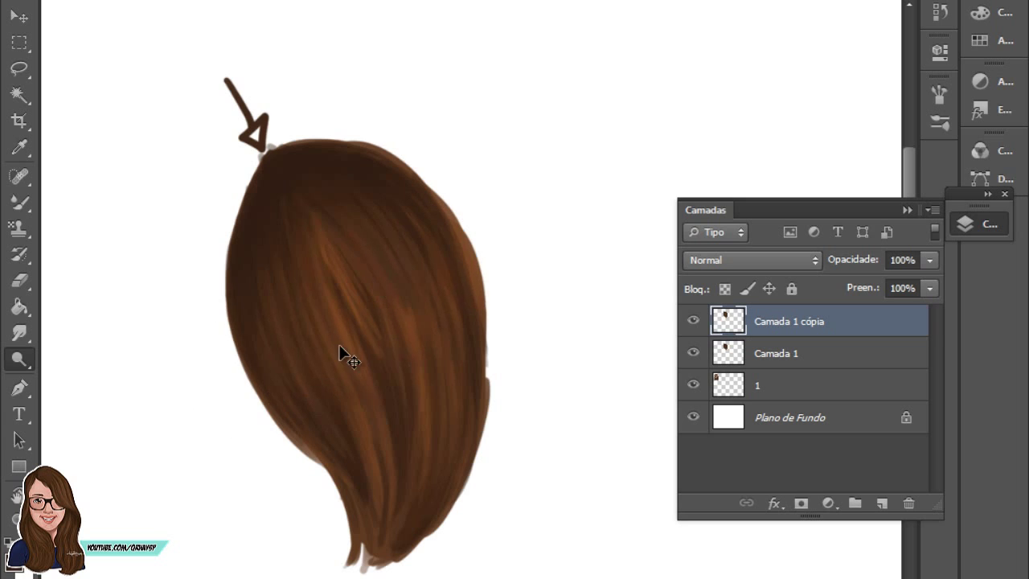
drag(340, 351, 310, 340)
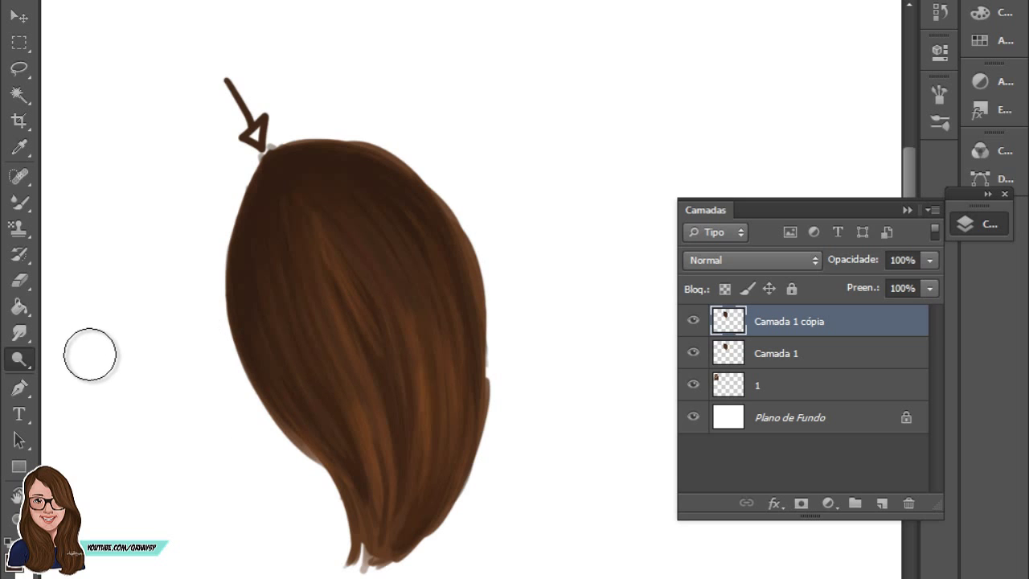
mouse_move(414, 189)
mouse_down()
mouse_move(314, 287)
mouse_move(434, 230)
mouse_move(243, 347)
mouse_move(377, 332)
mouse_up()
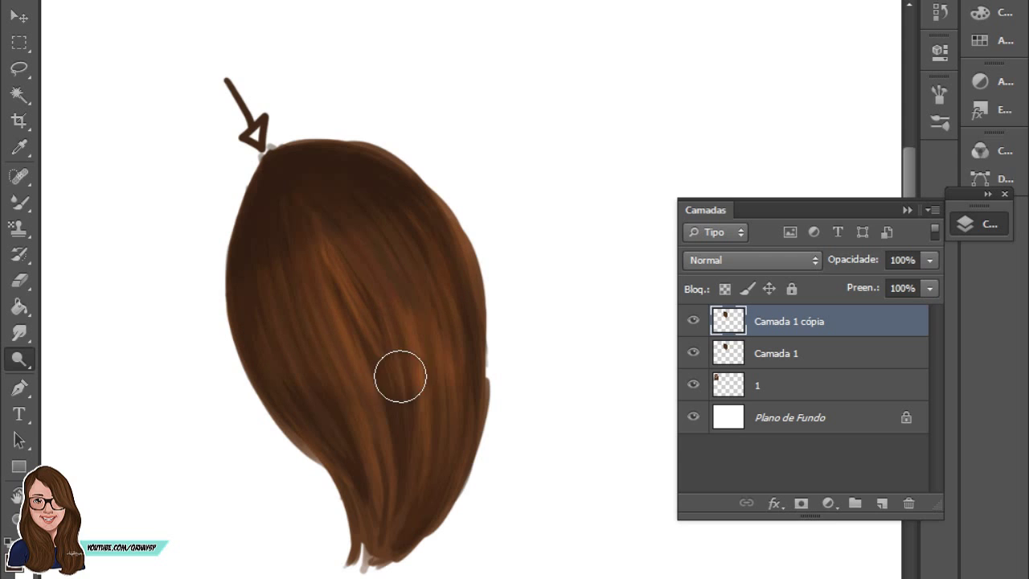
key(ctrl+z)
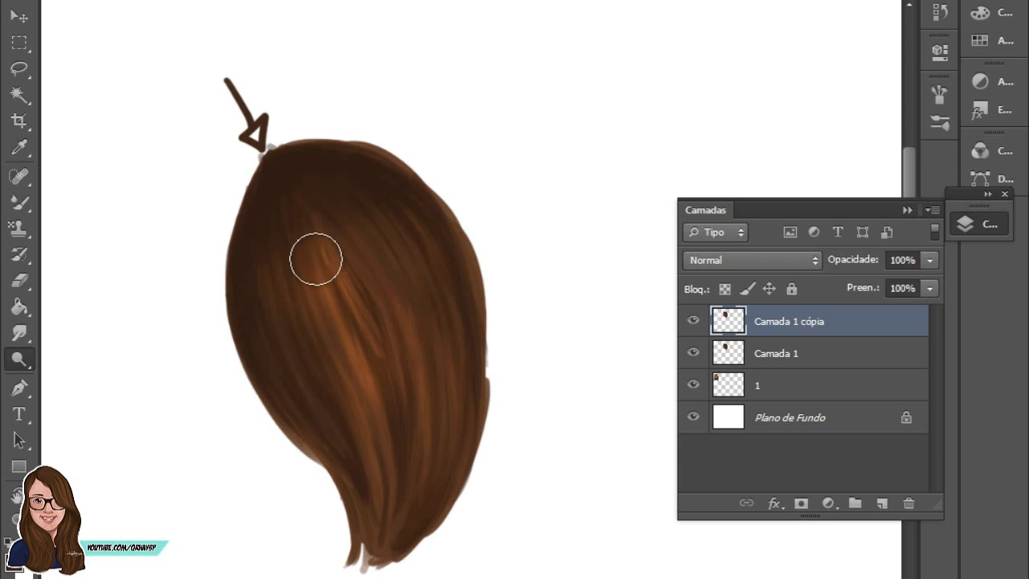
mouse_move(316, 255)
mouse_down()
mouse_move(383, 241)
mouse_move(378, 374)
mouse_up()
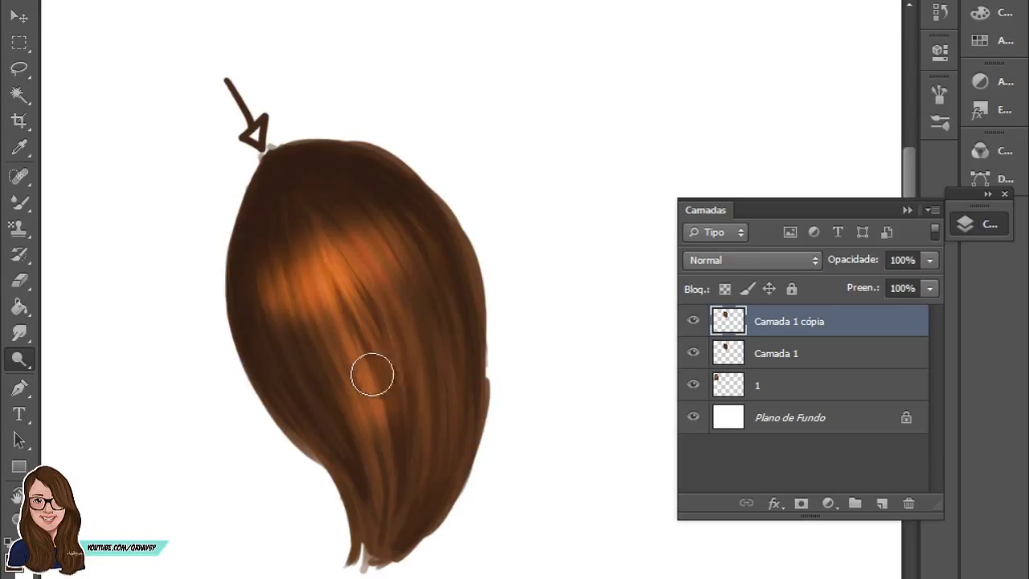
scroll(378, 373, down, 3)
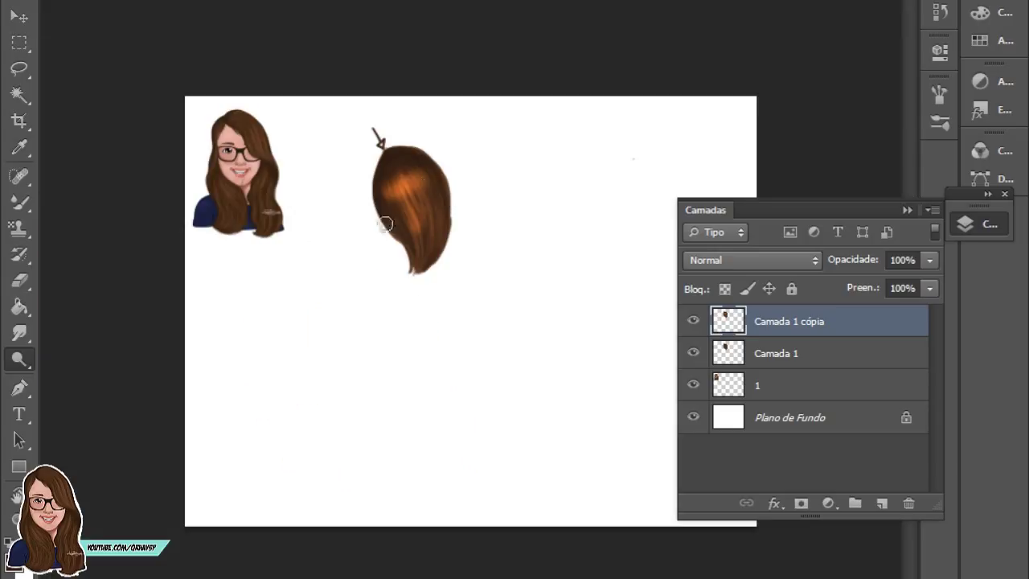
mouse_move(422, 173)
mouse_down()
mouse_move(409, 193)
mouse_move(422, 229)
mouse_up()
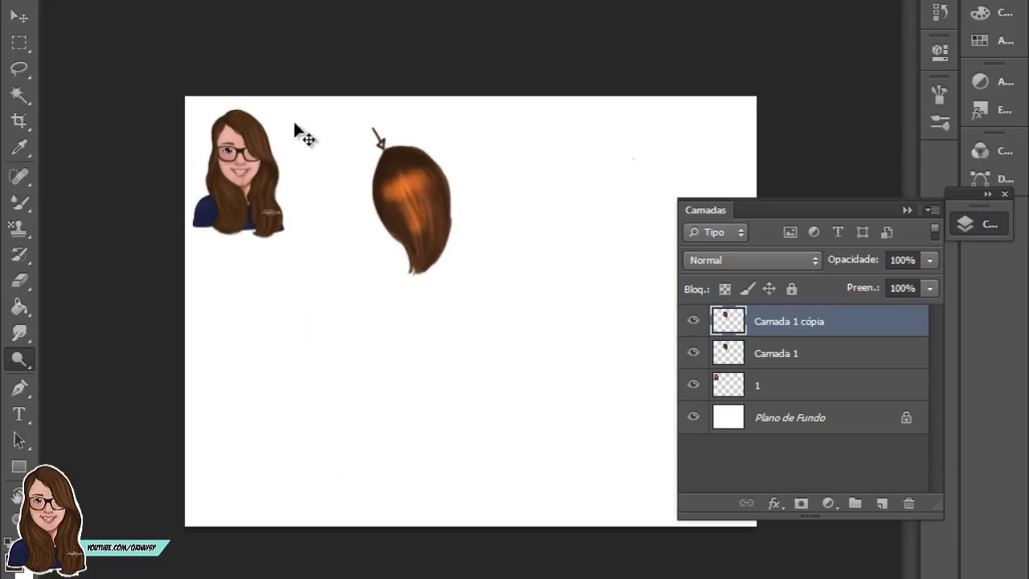
key(ctrl+z)
Step: Reselect Camada 1 cópia, zoom in, and extend the bright orange highlight downward
click(756, 382)
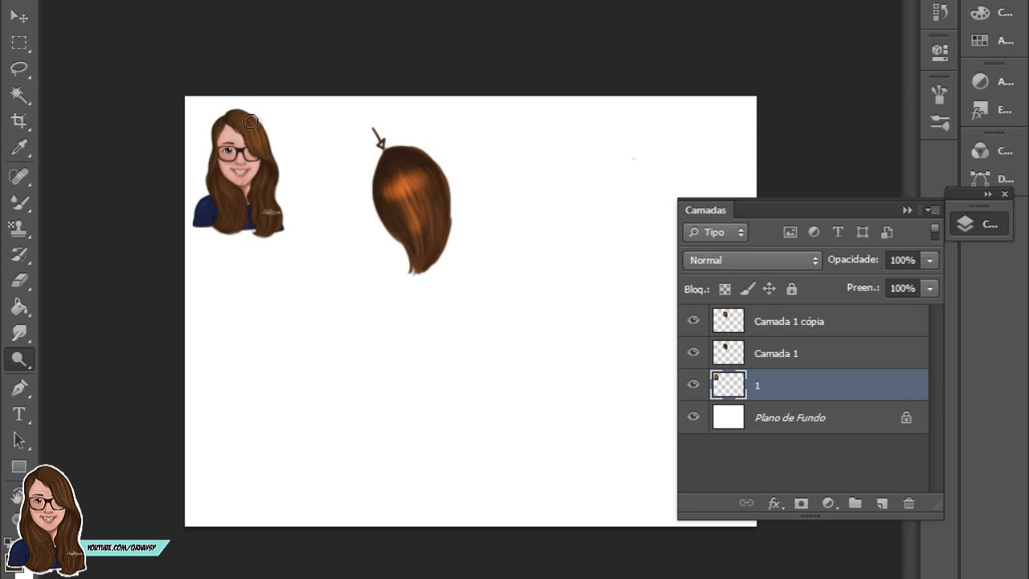
key(alt+bracketright)
key(alt+bracketright)
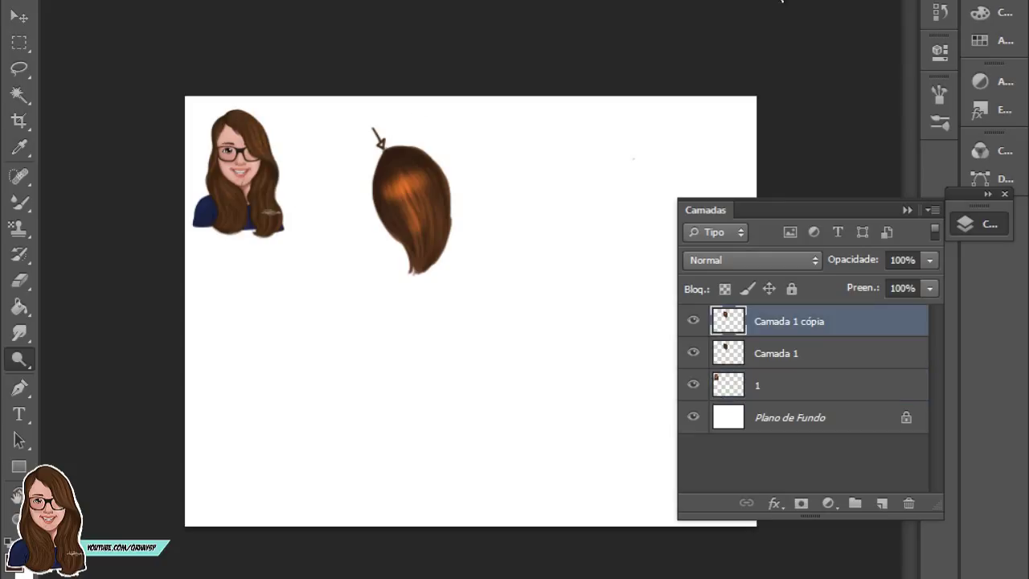
click(506, 248)
alt+click(404, 129)
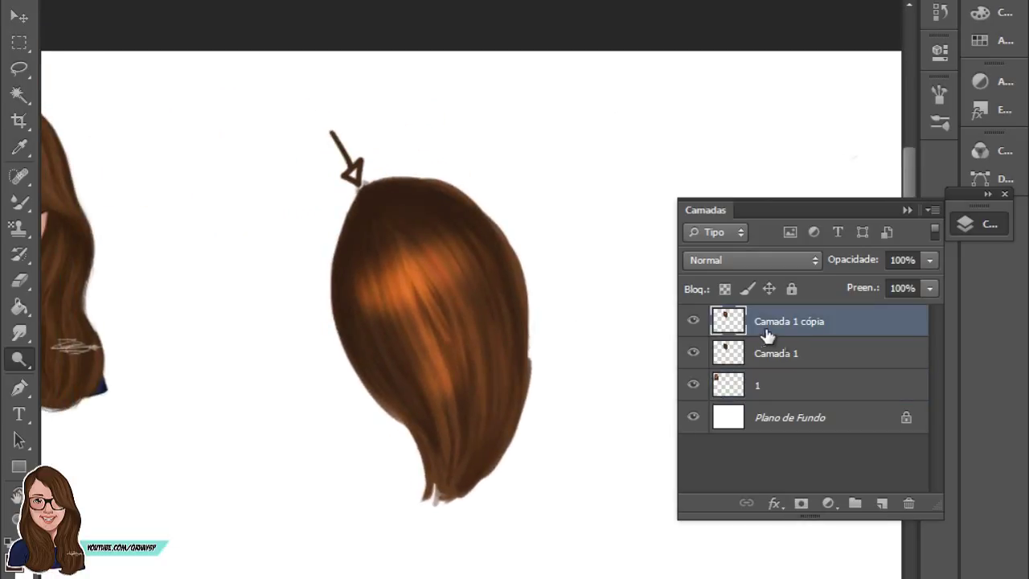
mouse_move(470, 248)
mouse_down()
mouse_move(385, 282)
mouse_move(466, 378)
mouse_move(459, 343)
mouse_move(486, 378)
mouse_move(443, 254)
mouse_move(489, 407)
mouse_move(402, 326)
mouse_move(505, 429)
mouse_up()
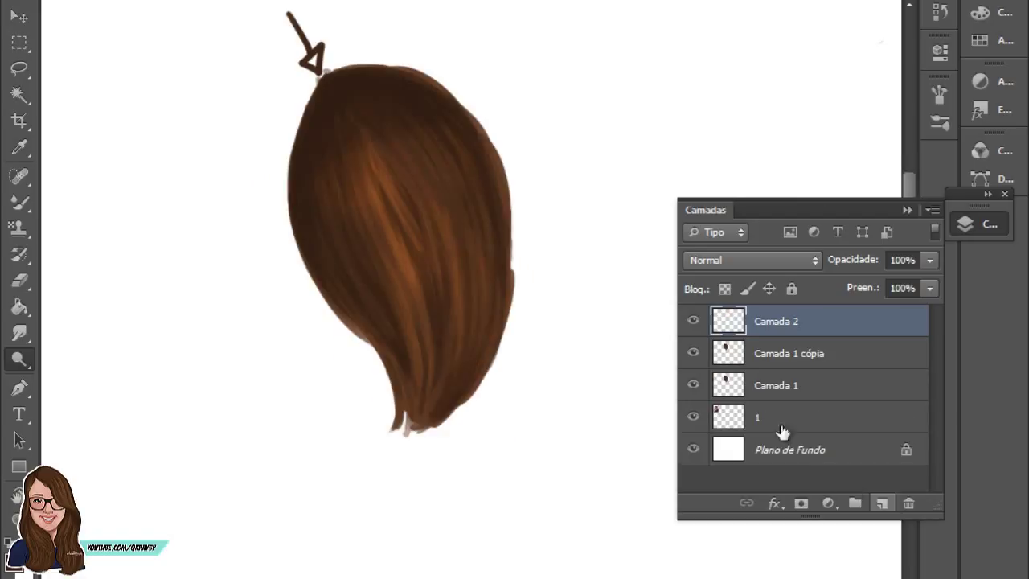
Step: Center the hair and switch to the Brush tool, checking the foreground colour
drag(395, 153, 378, 193)
click(20, 202)
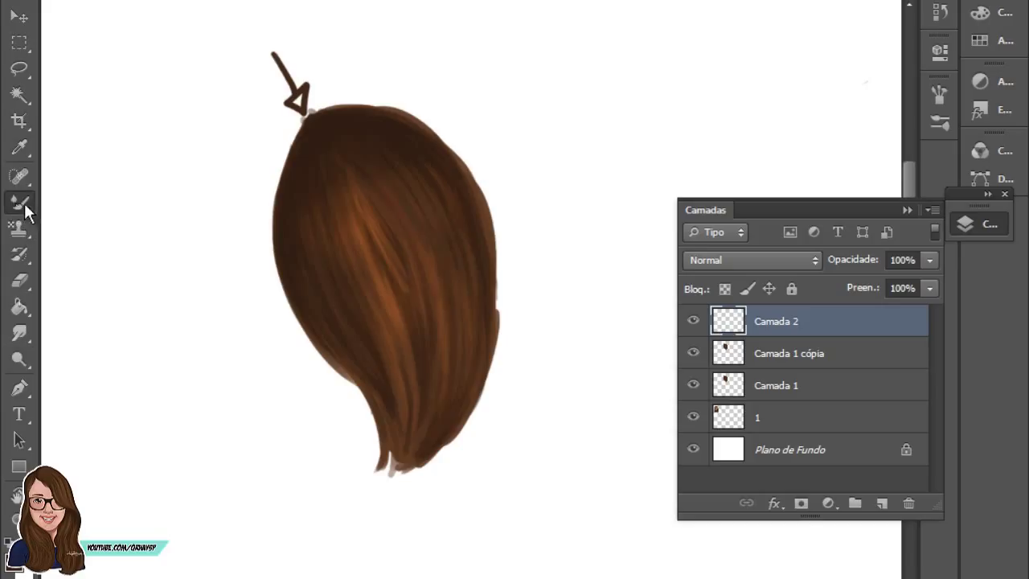
scroll(249, 228, up, 2)
scroll(241, 237, up, 1)
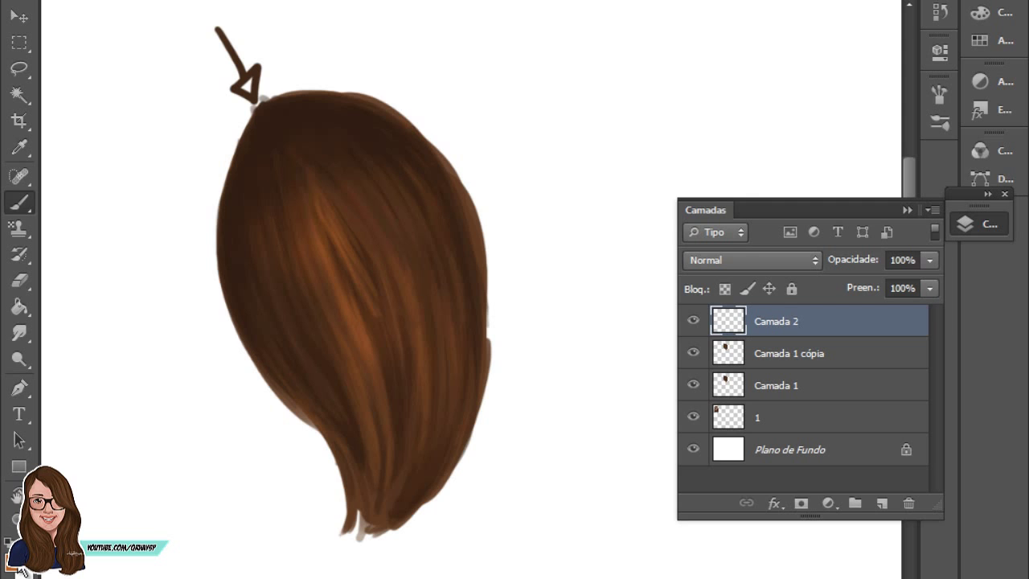
click(23, 567)
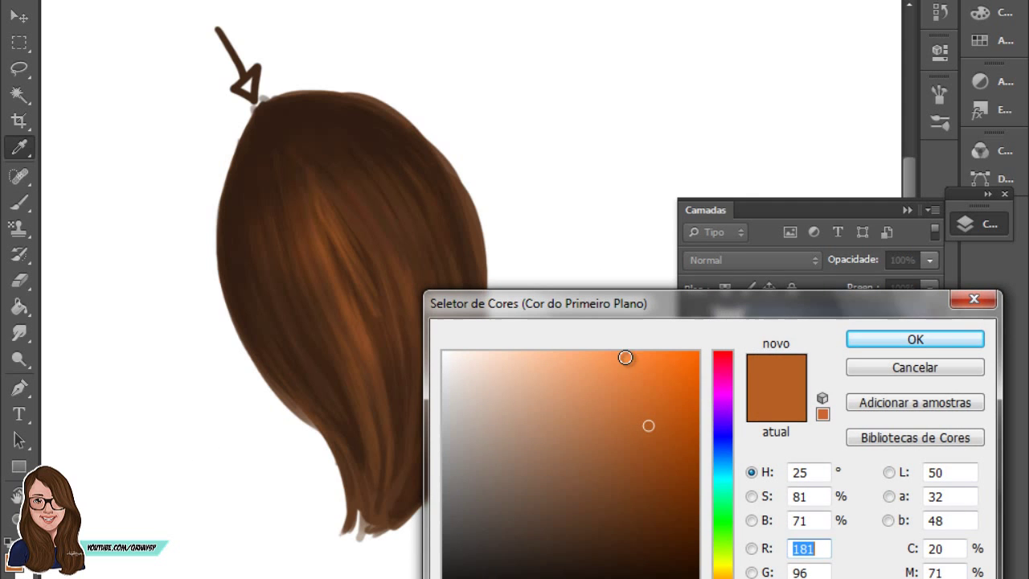
click(973, 301)
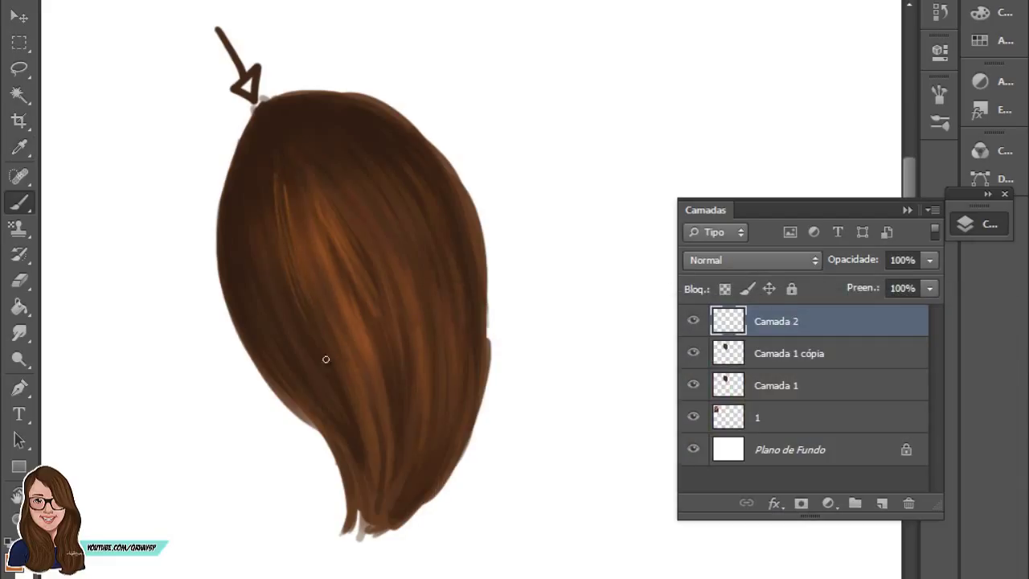
Step: Paint trial light-orange strands, then delete that layer and add a fresh empty Camada 2
drag(272, 190, 302, 321)
drag(265, 212, 294, 354)
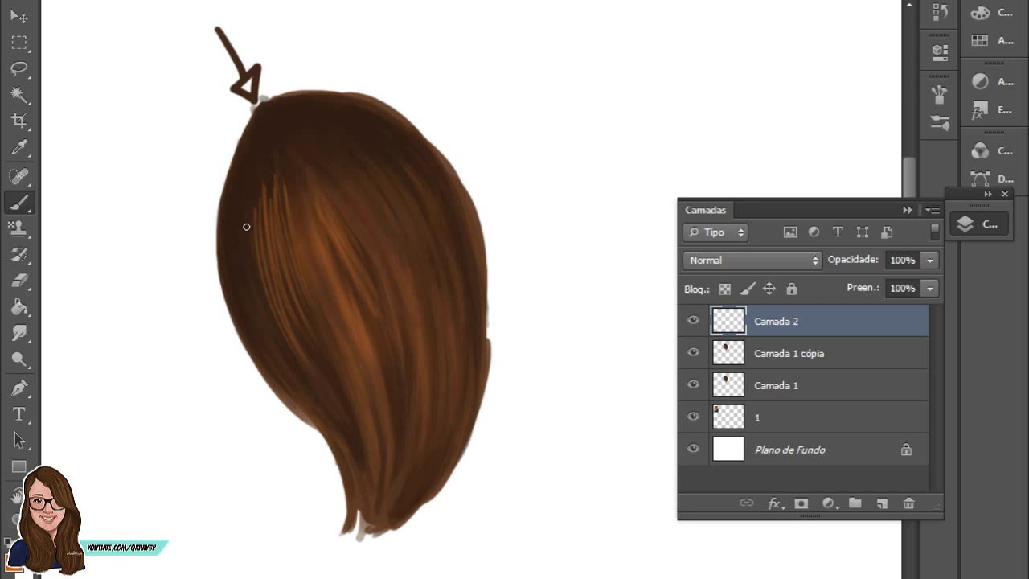
click(908, 502)
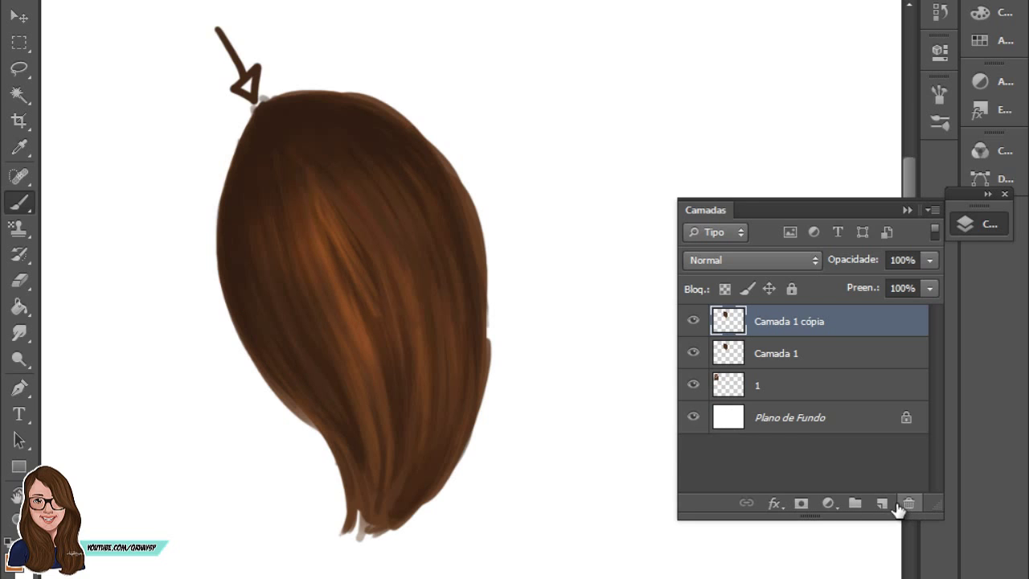
click(881, 503)
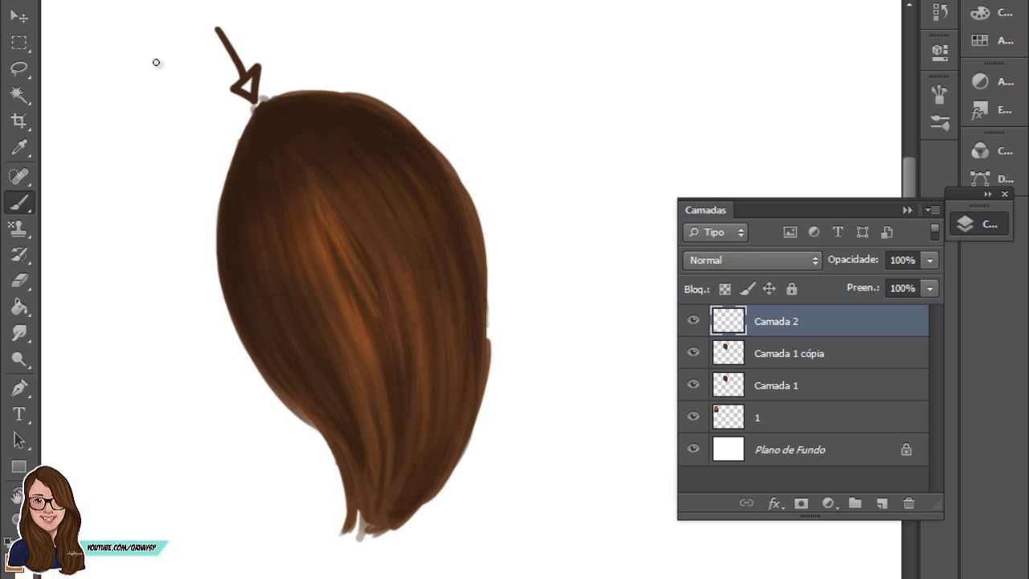
Step: Pick a fine hair strand brush preset and test it beside the hair, then undo the test
right_click(331, 278)
drag(301, 185, 301, 206)
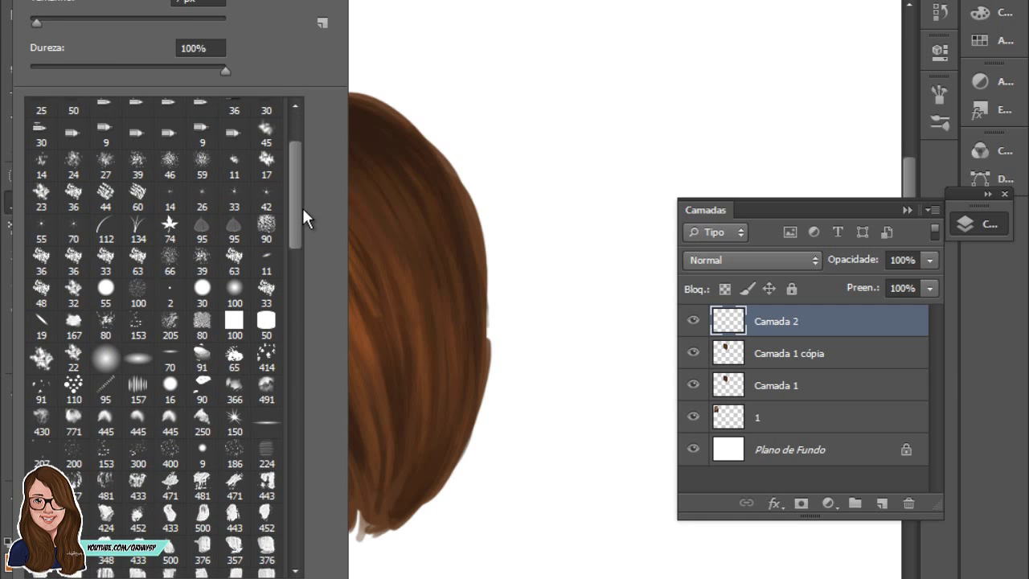
click(651, 145)
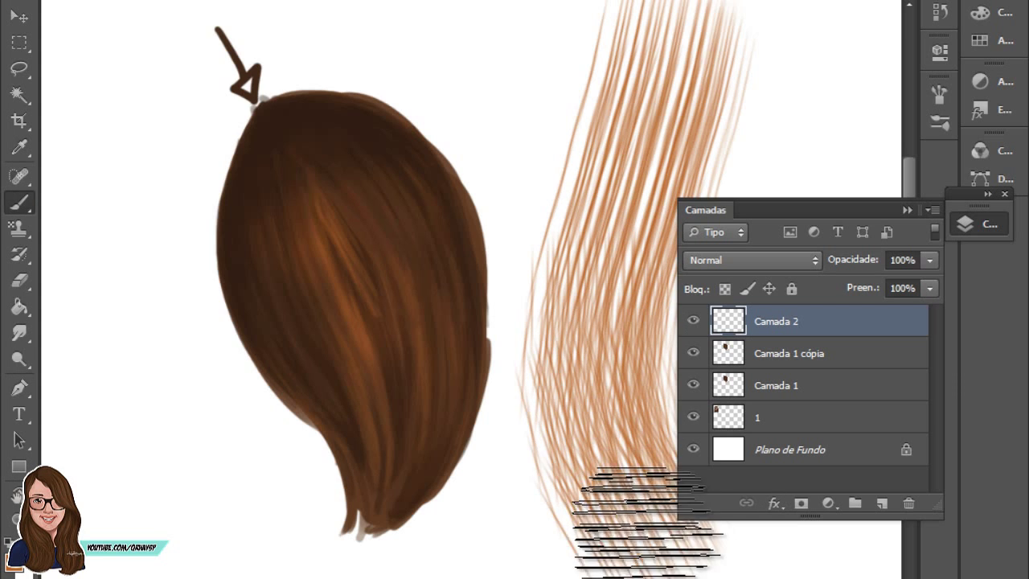
drag(580, 193, 454, 298)
drag(566, 81, 566, 426)
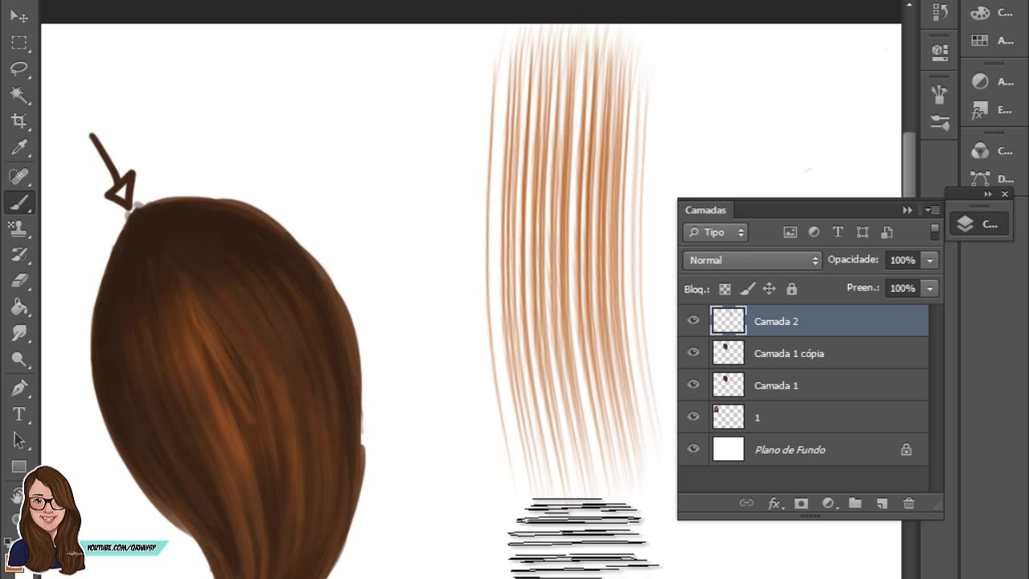
key(ctrl+z)
drag(234, 509, 306, 430)
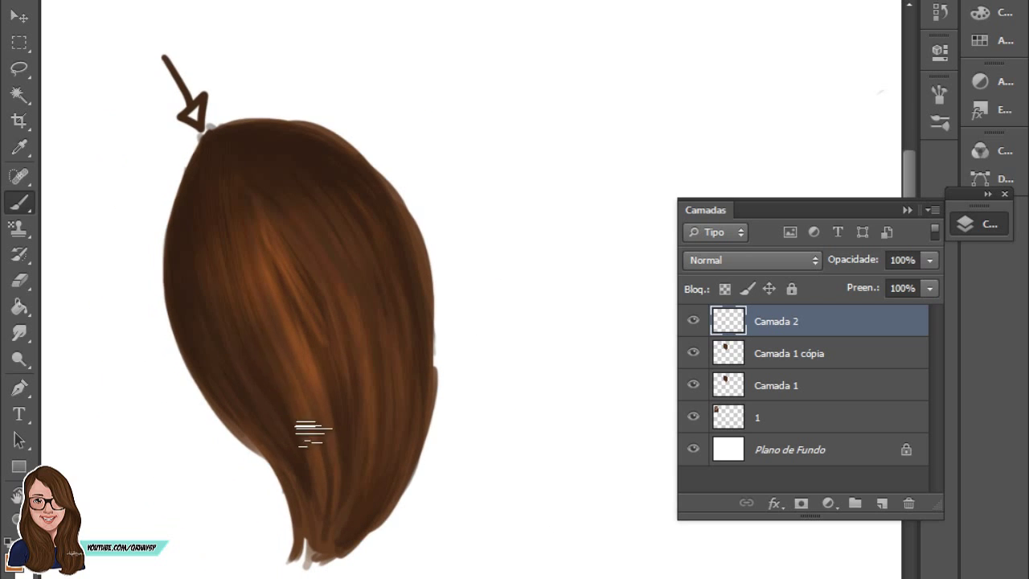
Step: Paint fine light orange strands through the middle and middle-right of the hair on Camada 2
mouse_move(206, 246)
mouse_down()
mouse_move(225, 368)
mouse_move(271, 425)
mouse_move(253, 332)
mouse_up()
drag(260, 166, 361, 374)
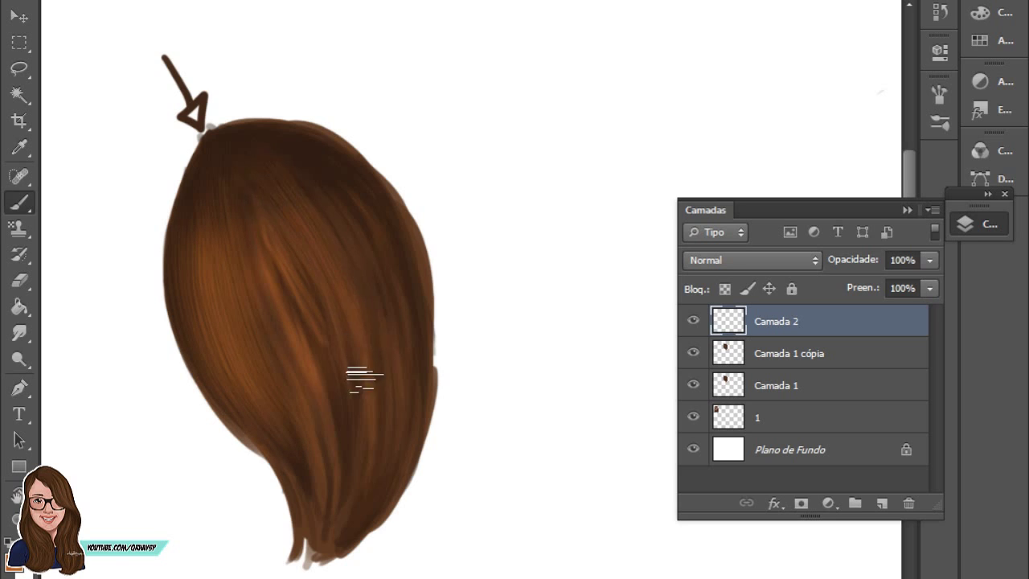
drag(318, 211, 362, 389)
mouse_move(305, 171)
mouse_down()
mouse_move(375, 344)
mouse_move(410, 344)
mouse_up()
drag(372, 213, 412, 350)
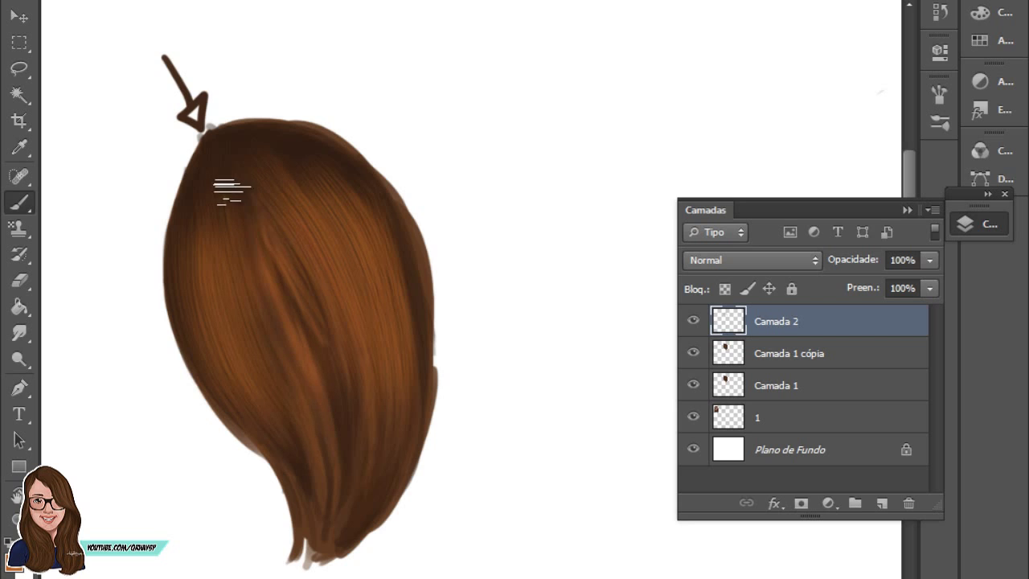
drag(219, 177, 318, 448)
drag(259, 241, 340, 432)
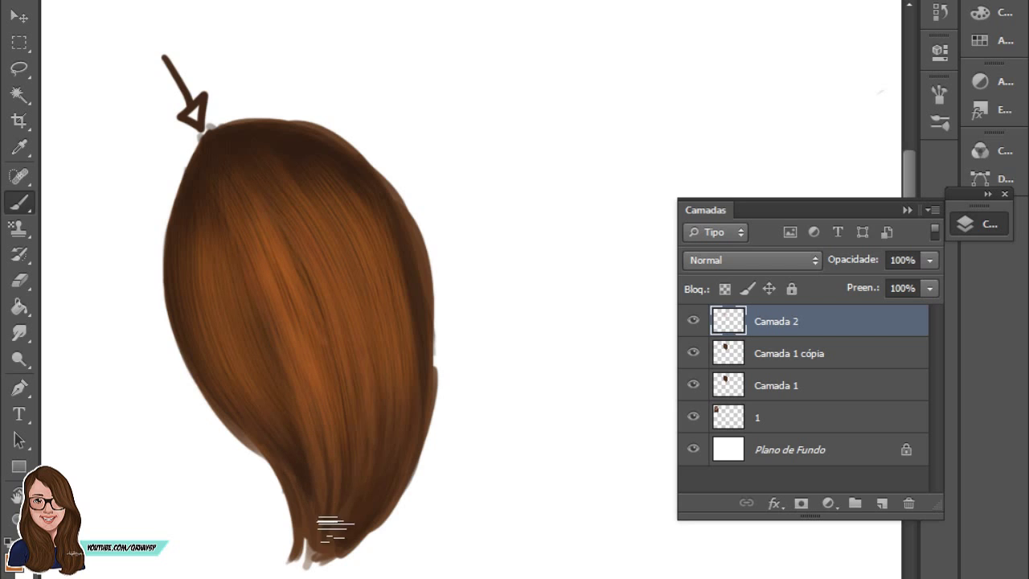
drag(347, 328, 370, 476)
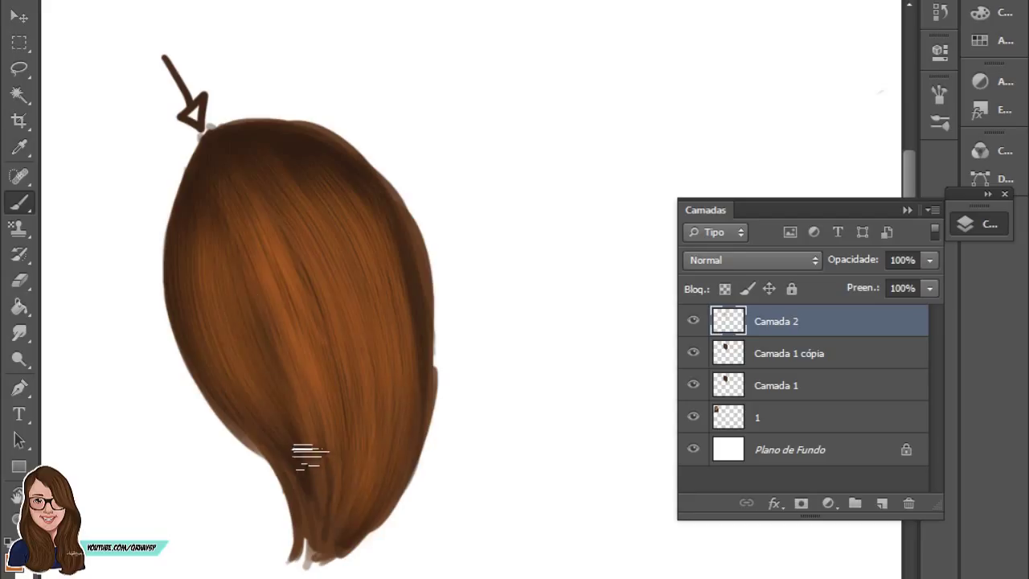
drag(233, 208, 273, 410)
Step: Darken the upper-left, middle and right strands, add faint top strands, and soften the right edge
scroll(323, 304, down, 3)
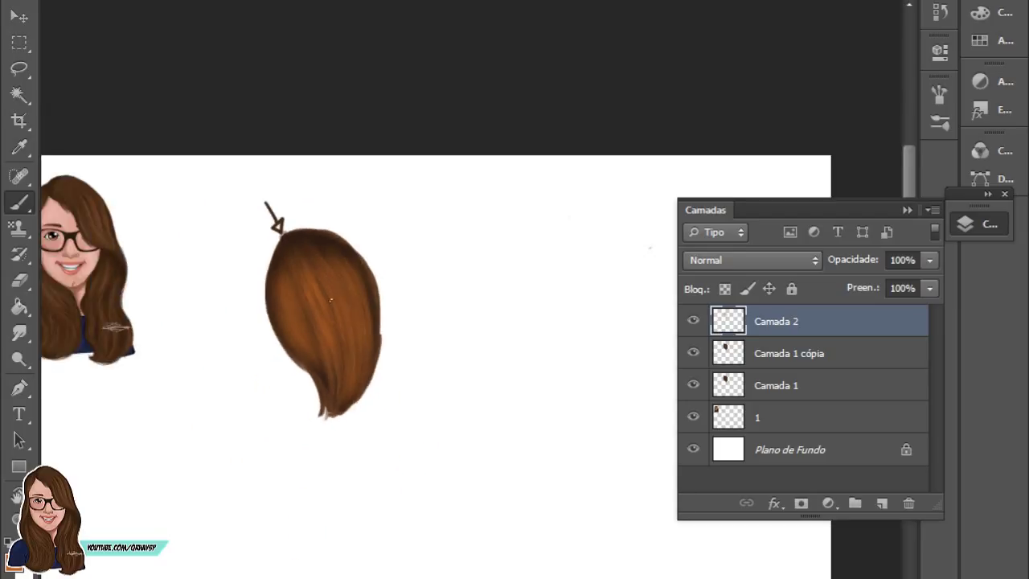
scroll(344, 244, up, 3)
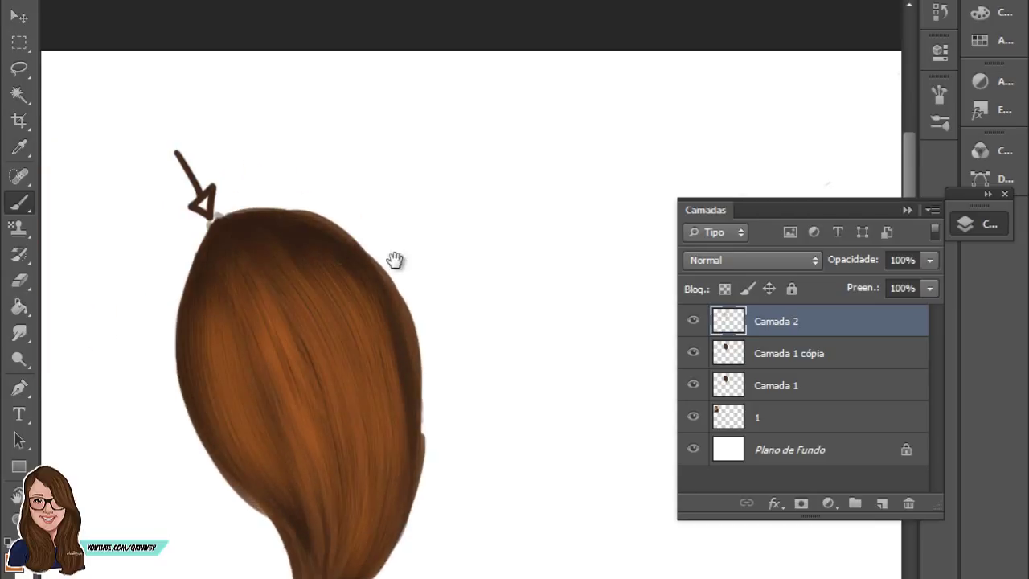
drag(395, 260, 431, 177)
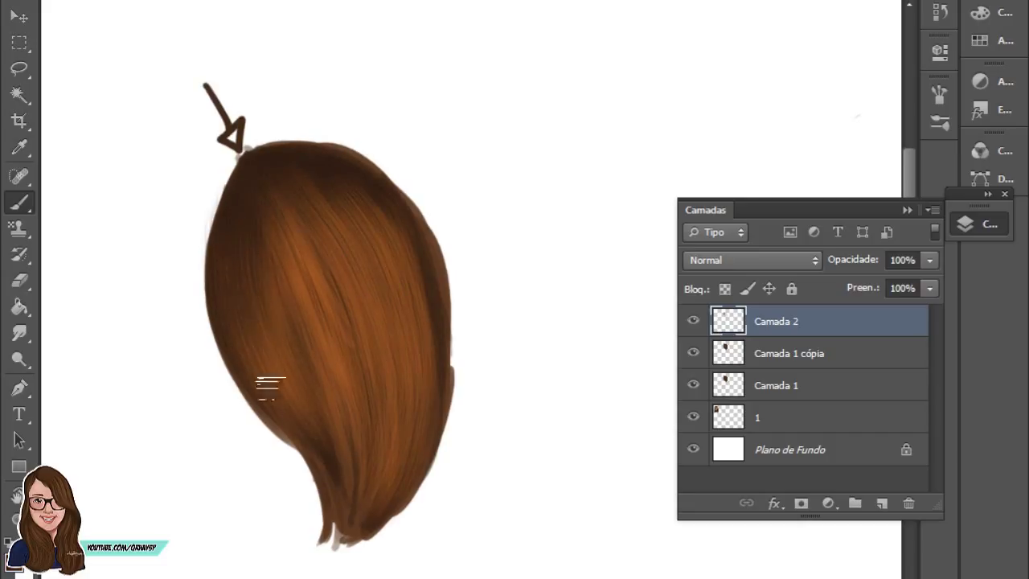
drag(270, 385, 299, 217)
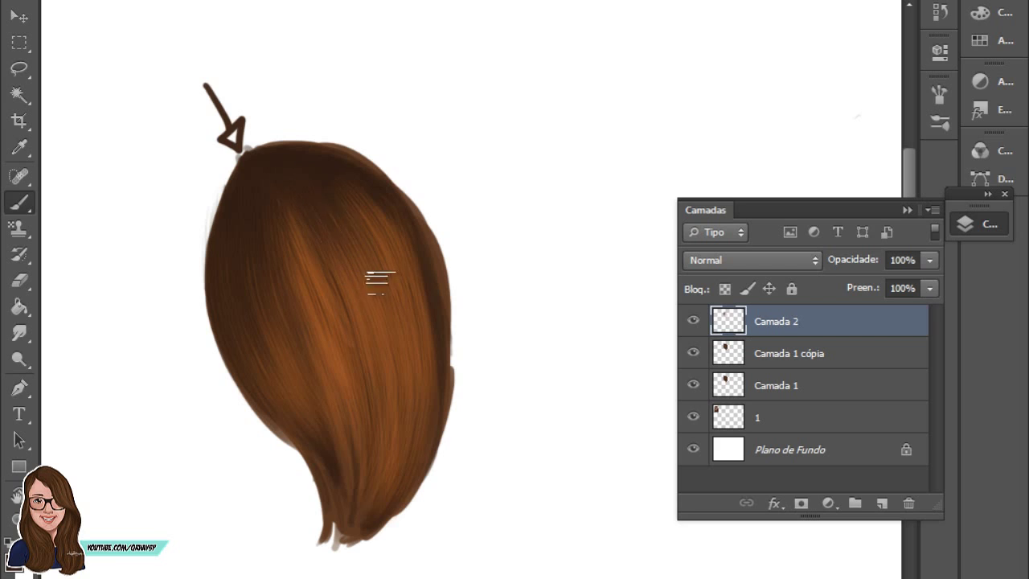
drag(333, 229, 299, 132)
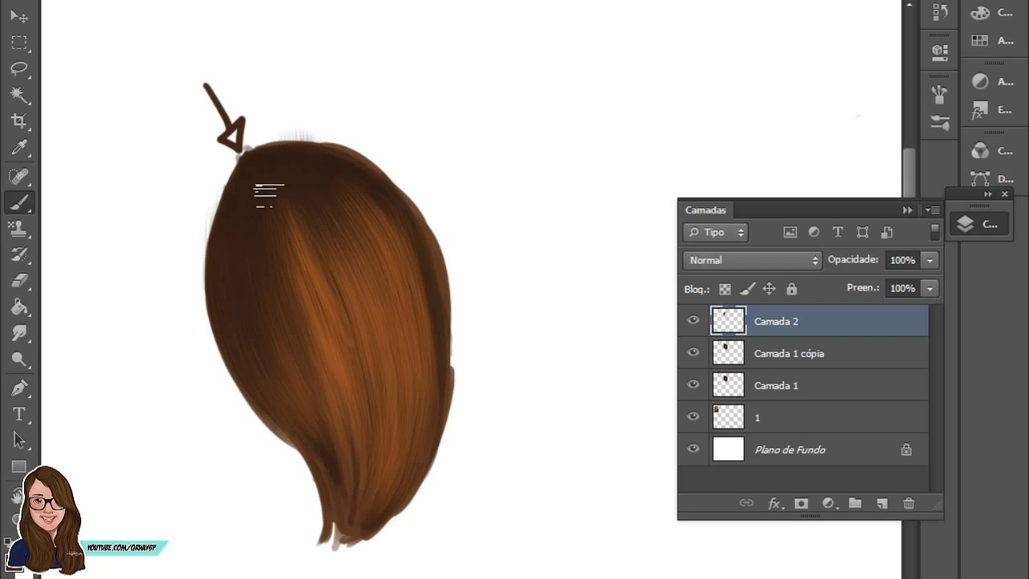
drag(339, 371, 319, 322)
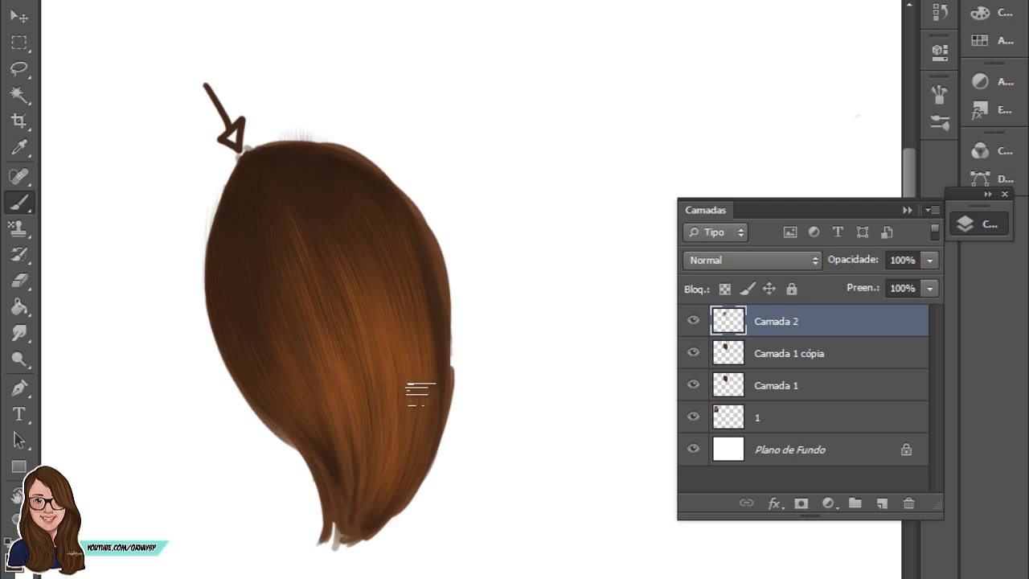
drag(388, 266, 414, 366)
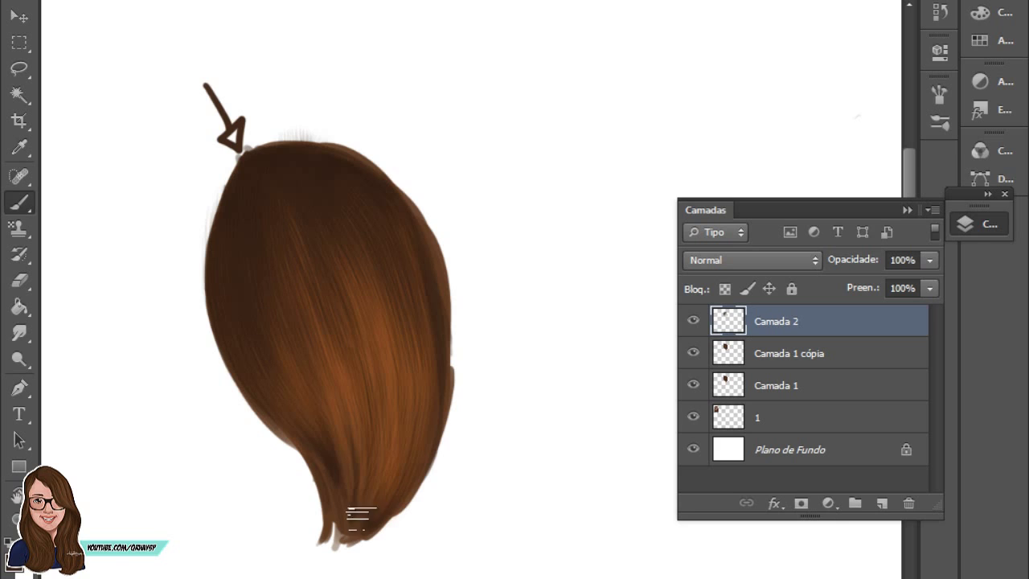
mouse_move(371, 494)
mouse_down()
mouse_move(381, 294)
mouse_move(348, 470)
mouse_move(330, 333)
mouse_up()
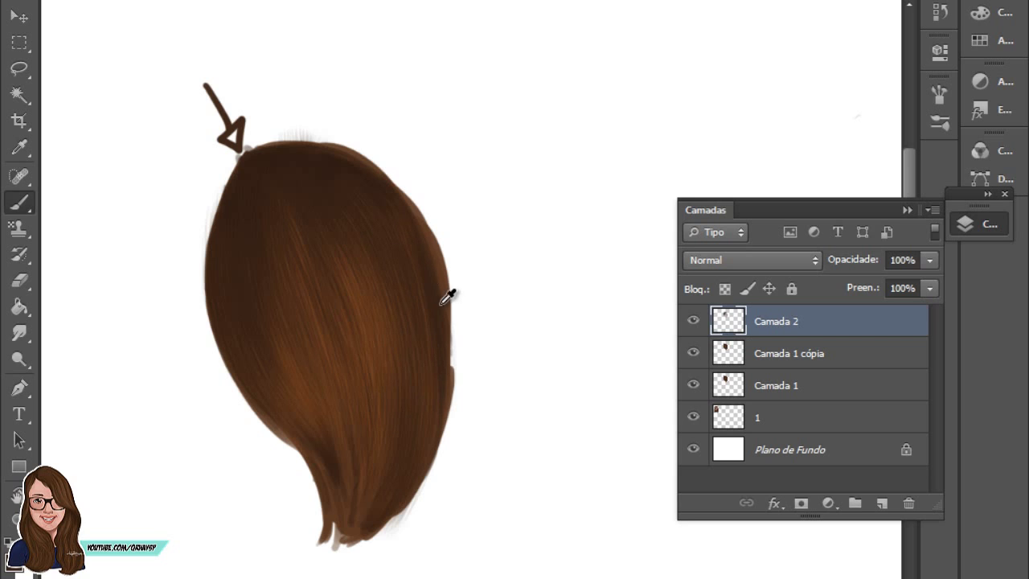
mouse_move(448, 294)
mouse_down()
mouse_move(429, 437)
mouse_move(414, 466)
mouse_move(414, 299)
mouse_up()
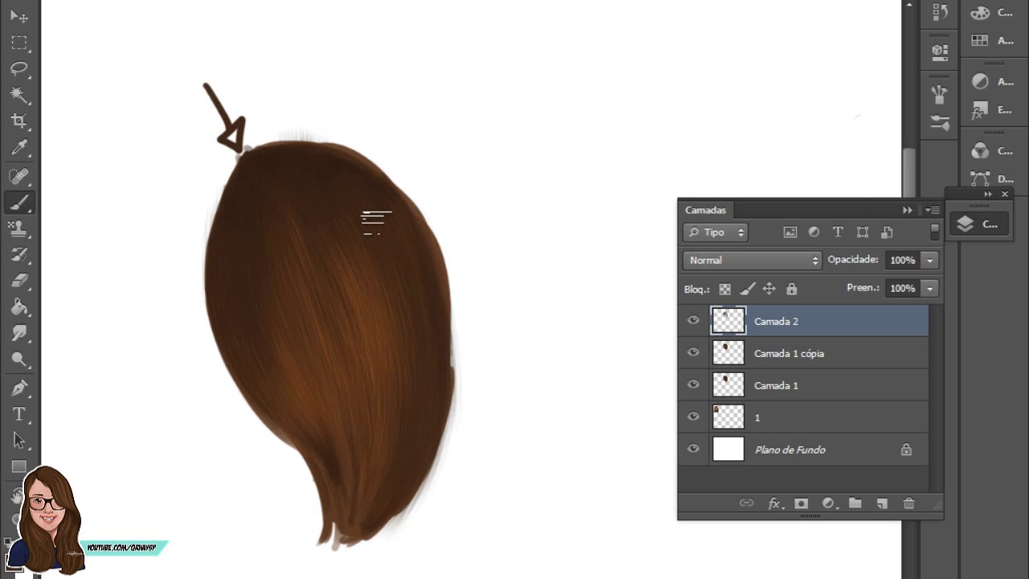
key(ctrl+0)
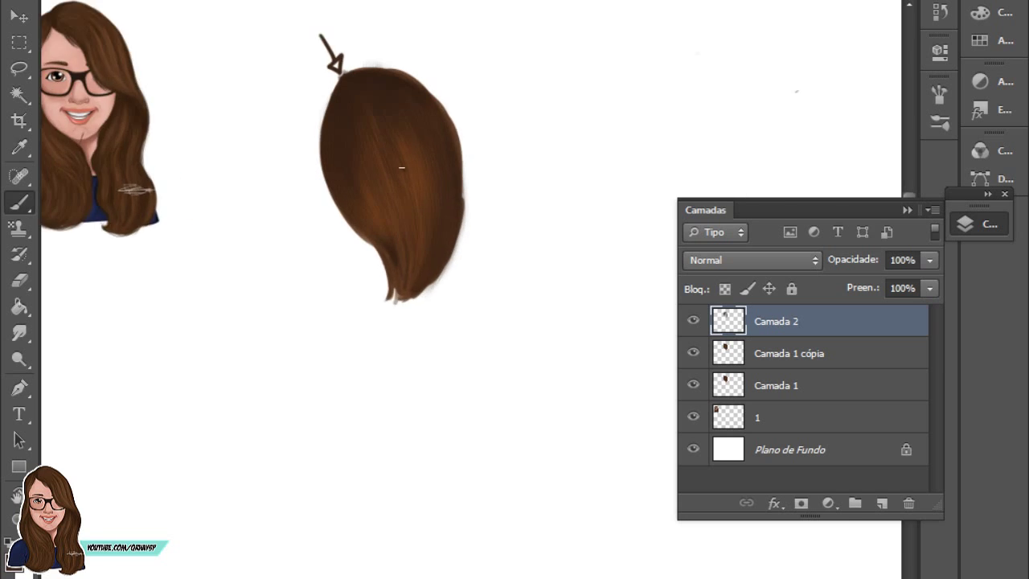
scroll(402, 166, up, 3)
scroll(425, 131, up, 3)
scroll(430, 137, up, 2)
scroll(426, 129, up, 1)
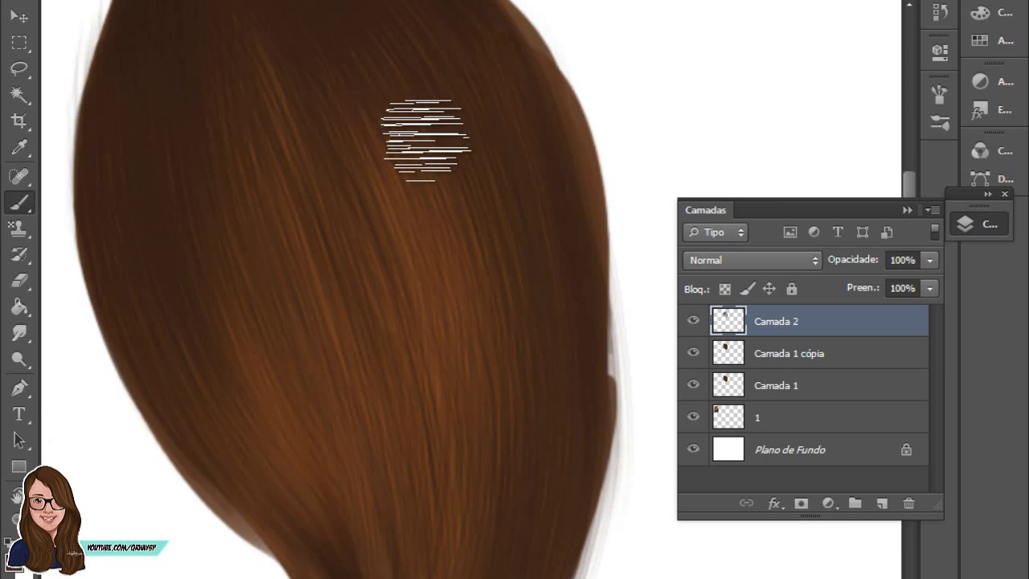
scroll(356, 149, down, 2)
scroll(368, 137, down, 2)
scroll(368, 137, down, 2)
scroll(177, 289, up, 2)
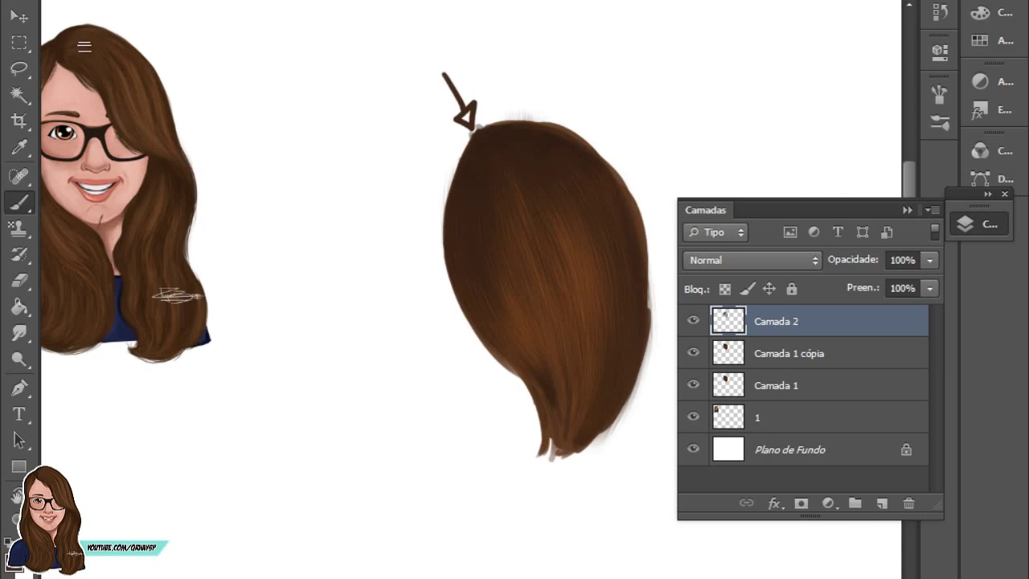
scroll(207, 418, up, 2)
scroll(257, 223, up, 2)
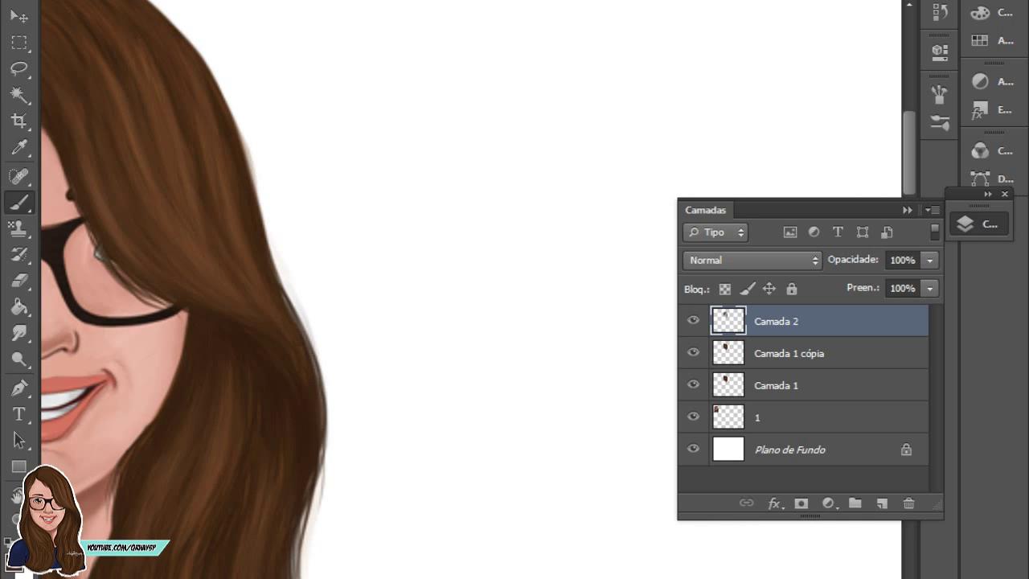
scroll(459, 298, down, 3)
Step: Move to the caricature's chin and erase the stray dark strand on Camada 1
drag(459, 298, 411, 308)
scroll(340, 298, up, 2)
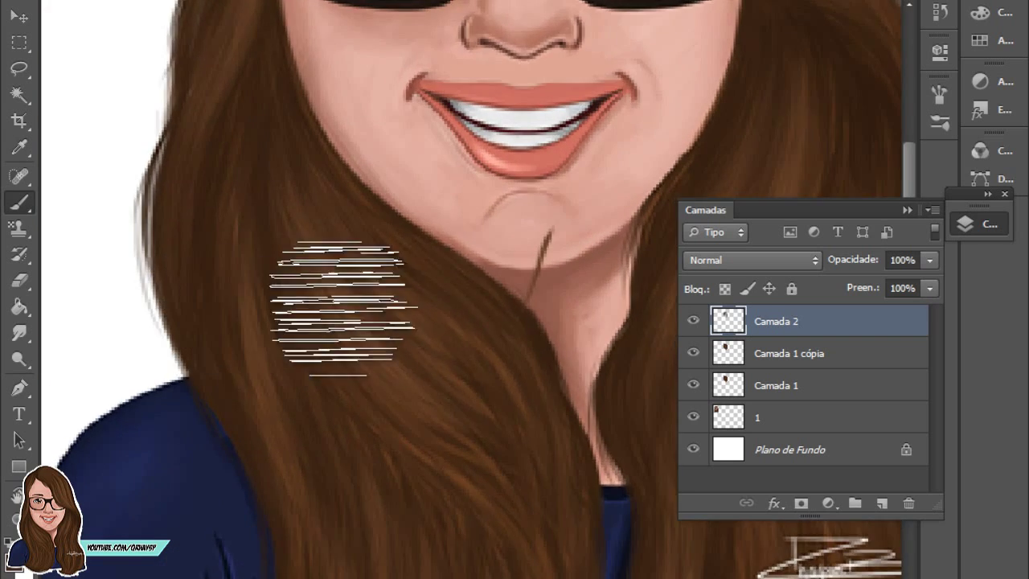
scroll(540, 253, up, 1)
scroll(620, 264, down, 2)
scroll(604, 402, down, 2)
scroll(605, 402, up, 2)
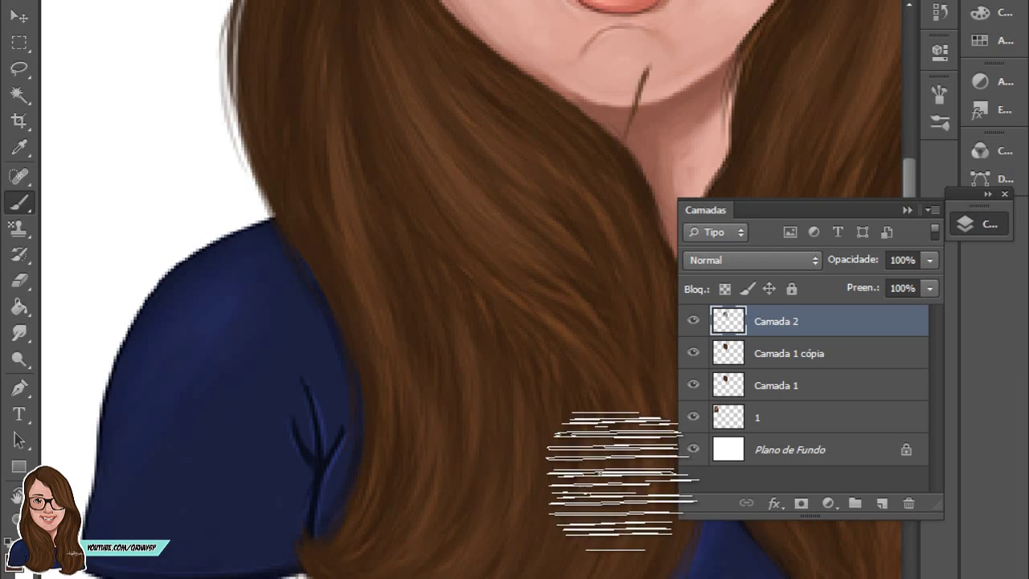
scroll(608, 471, up, 1)
drag(253, 379, 195, 348)
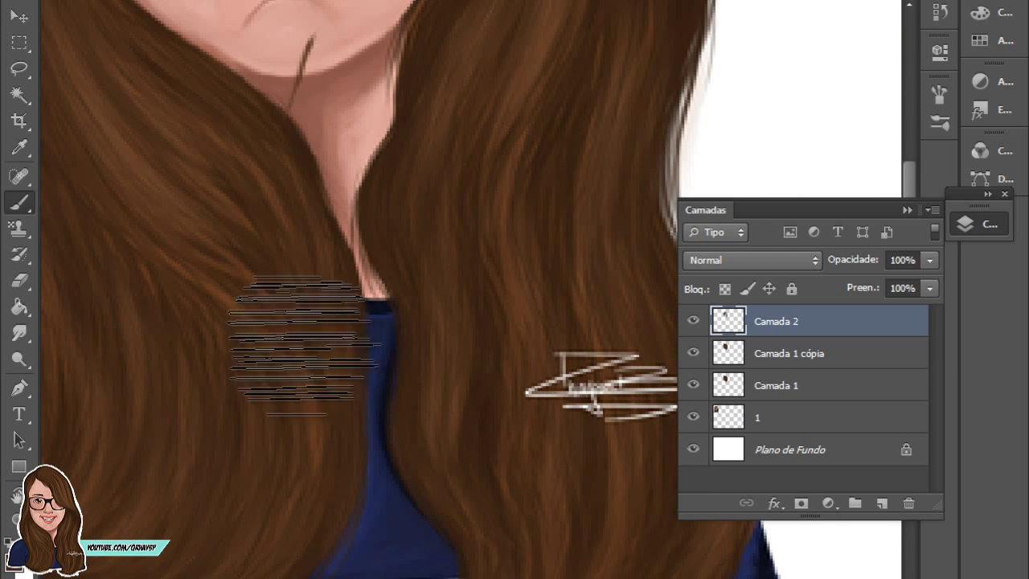
drag(371, 334, 418, 469)
key(e)
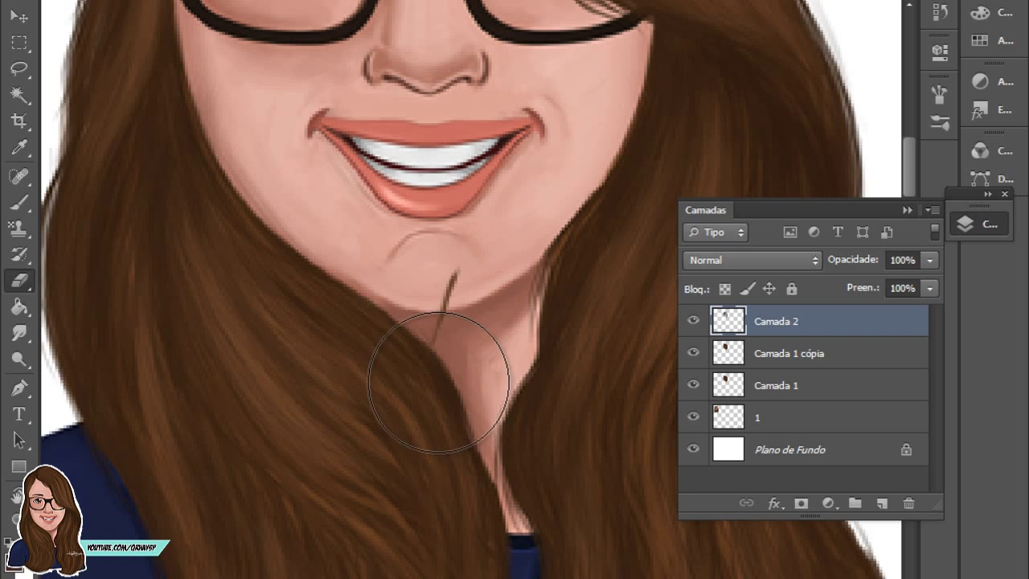
click(733, 353)
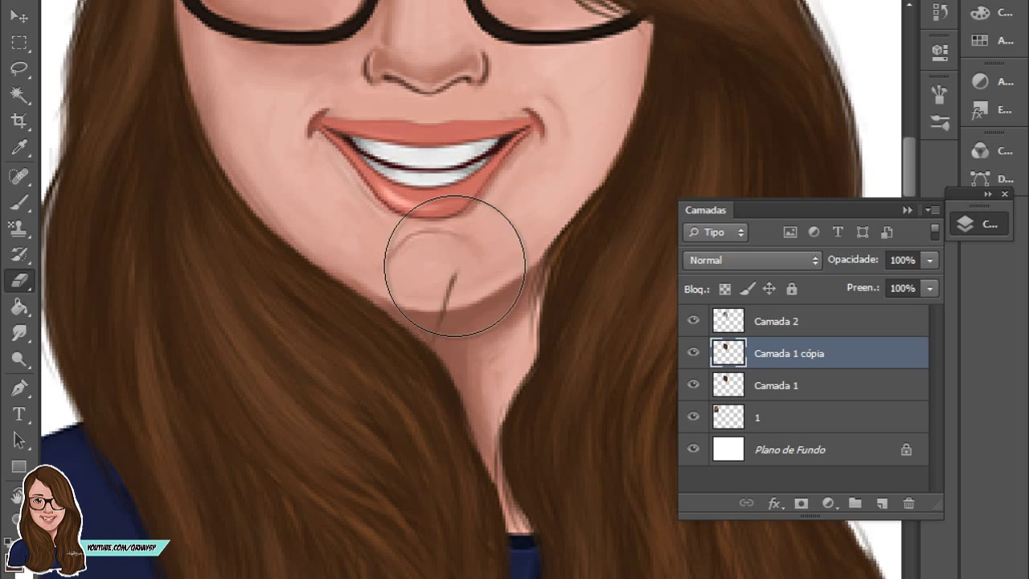
click(742, 387)
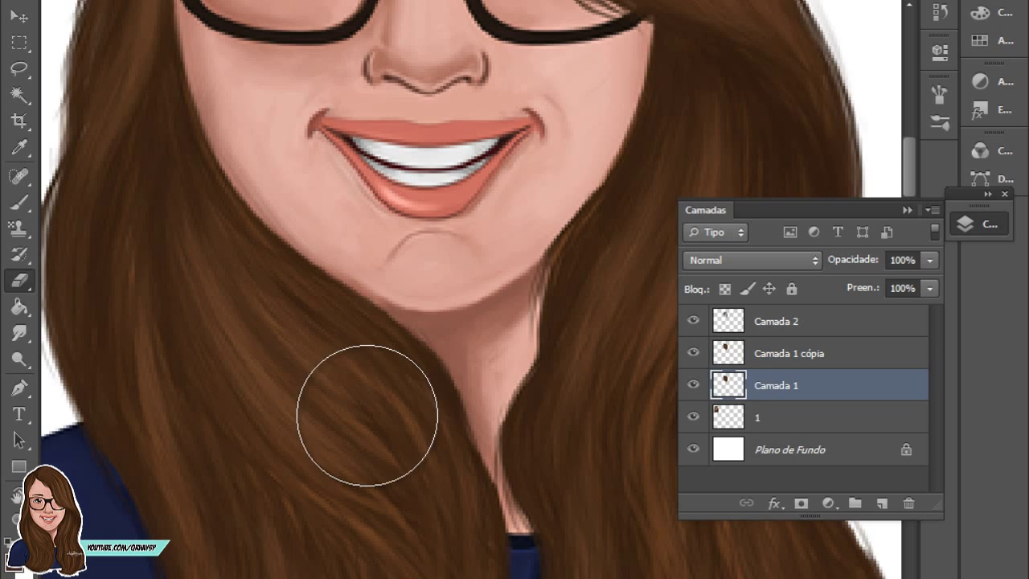
Step: Reselect Camada 2 and scroll back to the painted hair mass
click(760, 321)
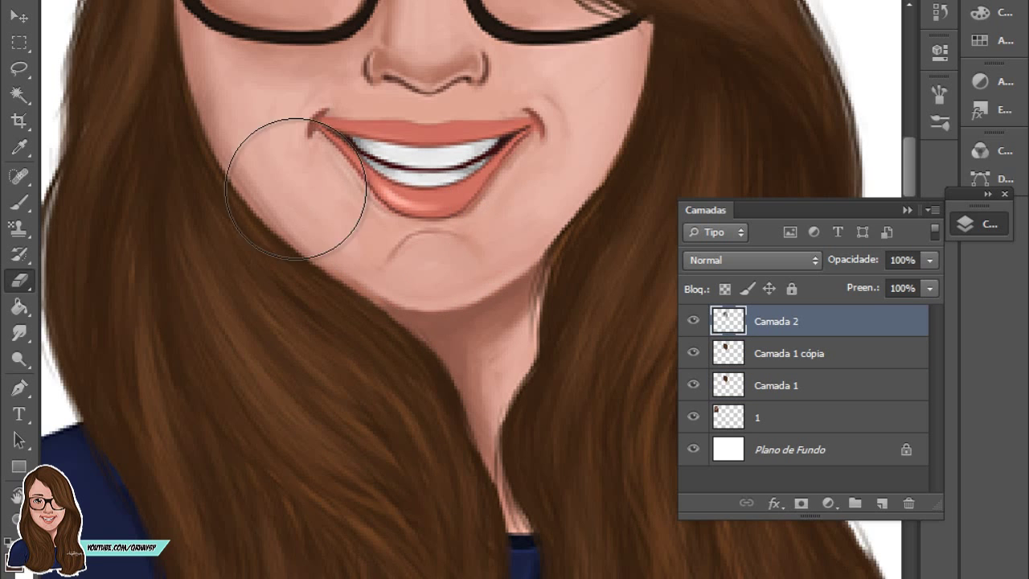
scroll(241, 325, down, 5)
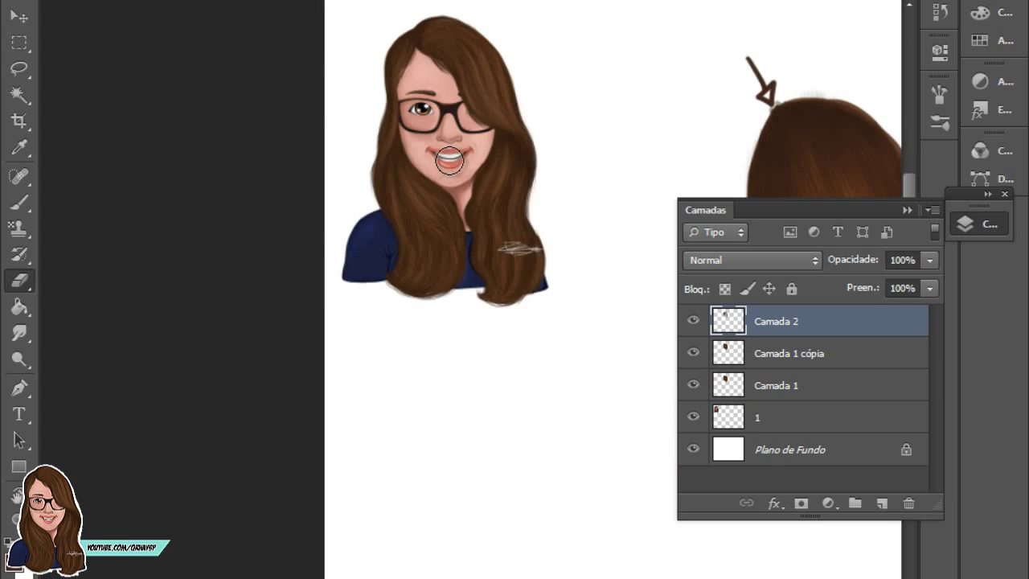
scroll(673, 121, up, 5)
scroll(420, 126, left, 3)
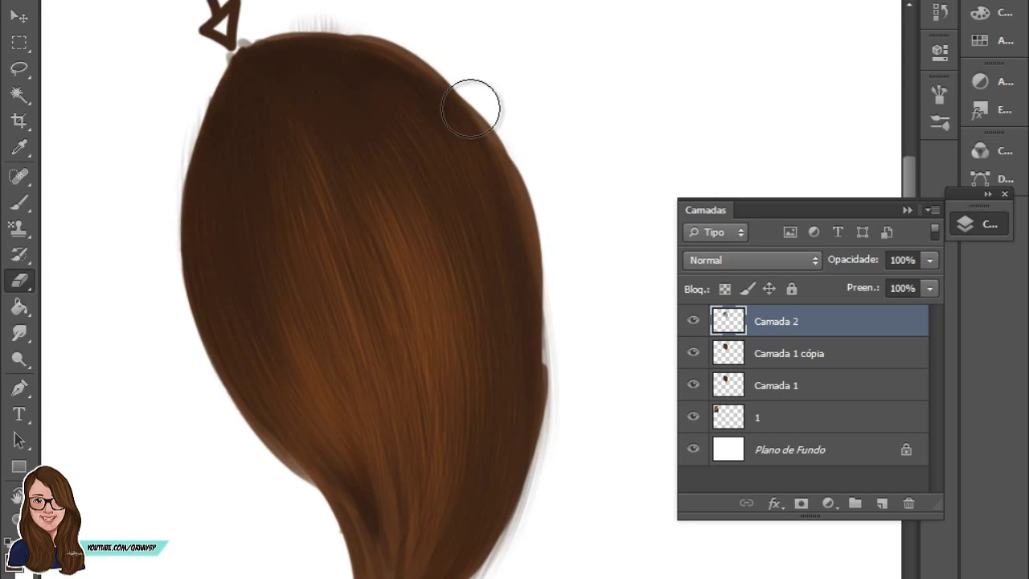
scroll(466, 112, down, 1)
scroll(463, 124, up, 1)
key(b)
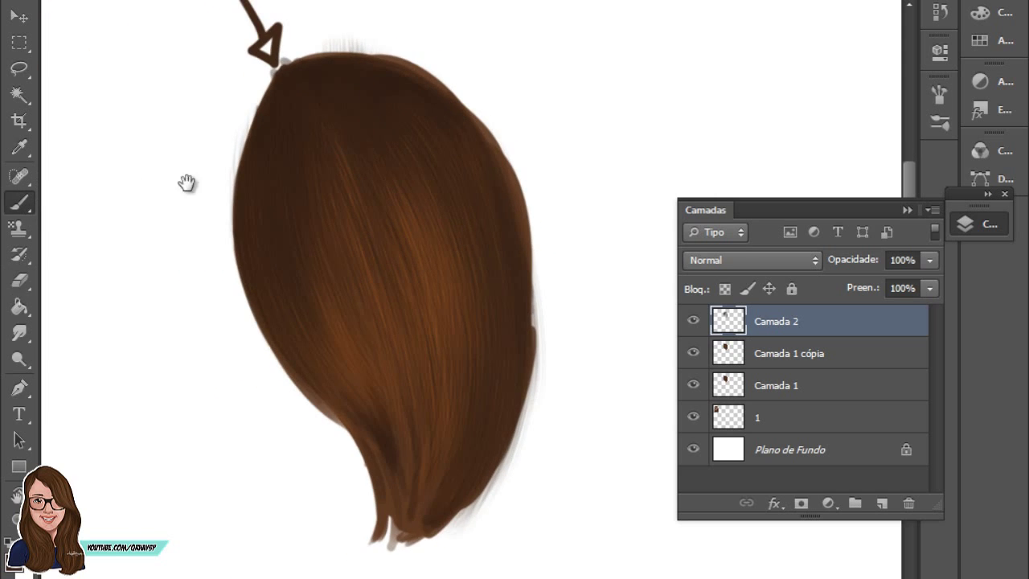
scroll(168, 271, right, 5)
scroll(168, 271, up, 2)
drag(485, 101, 546, 293)
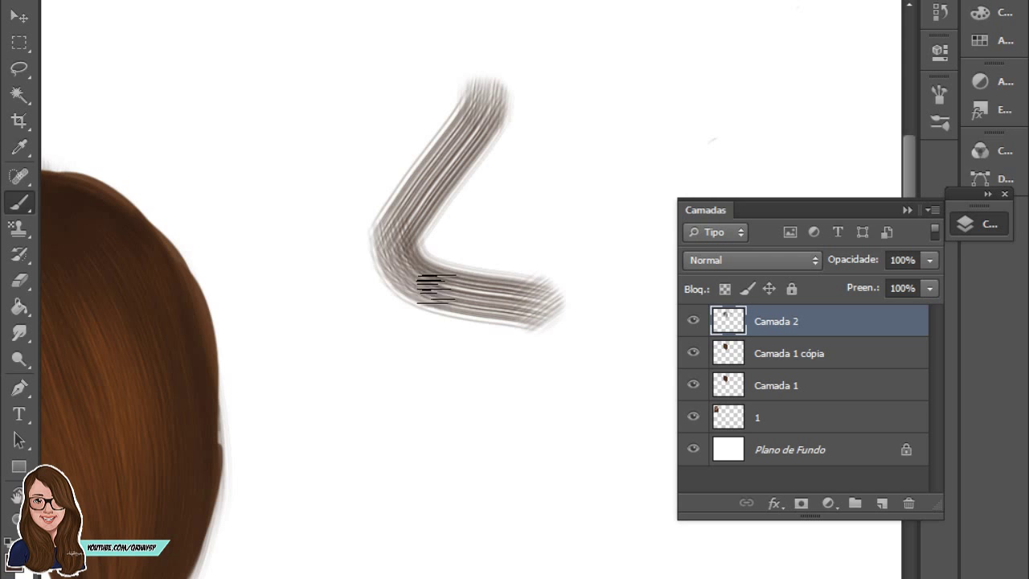
scroll(515, 237, up, 4)
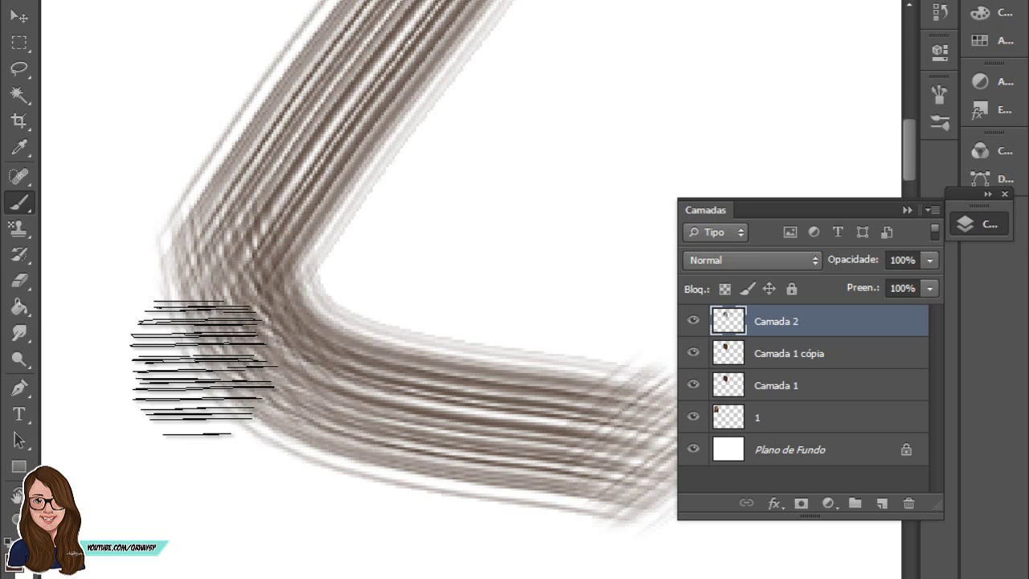
drag(450, 16, 643, 298)
drag(683, 96, 574, 299)
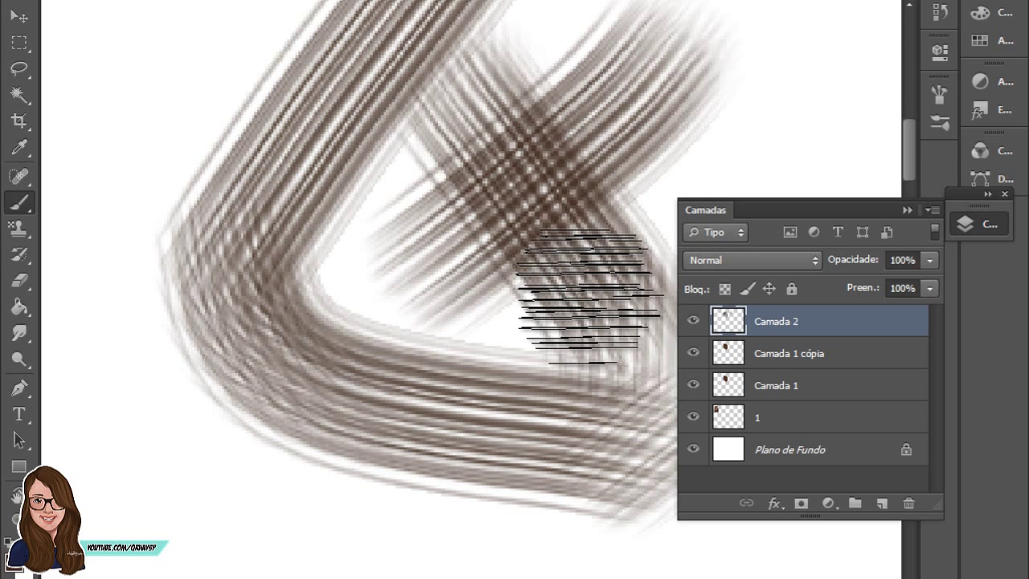
scroll(574, 298, down, 2)
scroll(567, 325, down, 2)
scroll(566, 326, down, 1)
key(ctrl+alt+z)
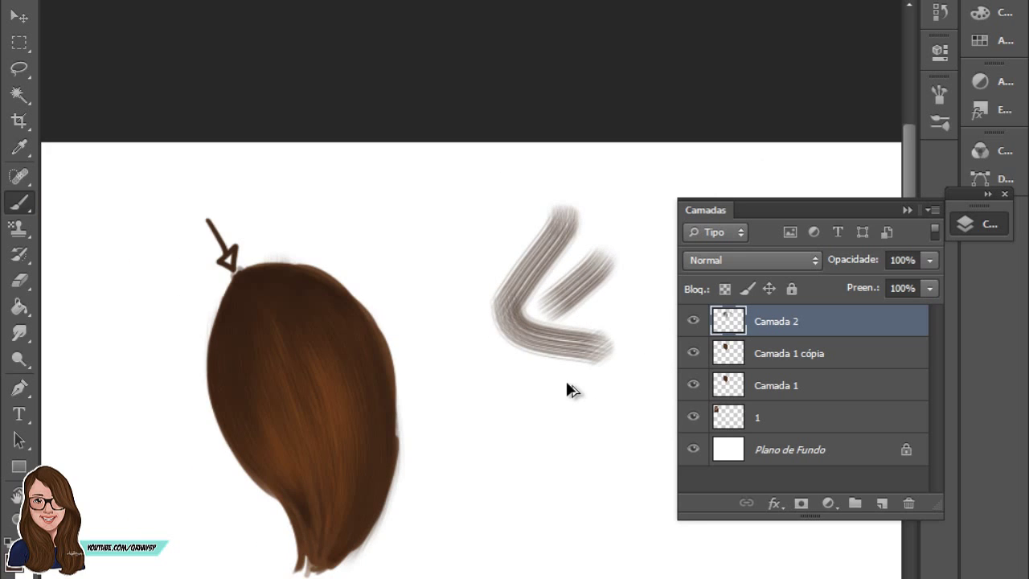
key(ctrl+alt+z)
key(ctrl+alt+z)
scroll(327, 389, up, 2)
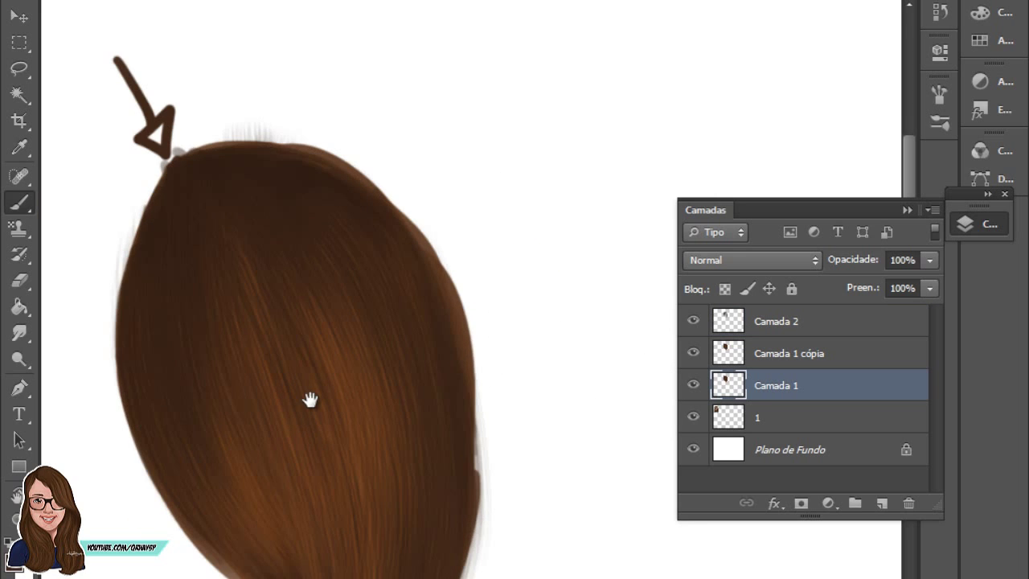
Step: Set a lighter brown foreground colour and discard an unneeded empty Camada 3 layer
drag(310, 399, 342, 328)
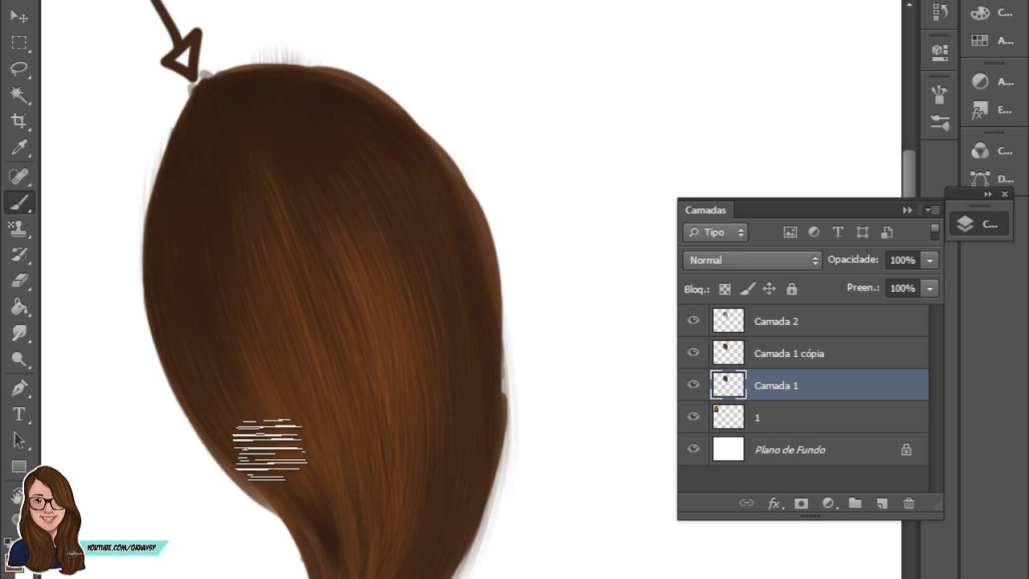
click(24, 567)
click(656, 442)
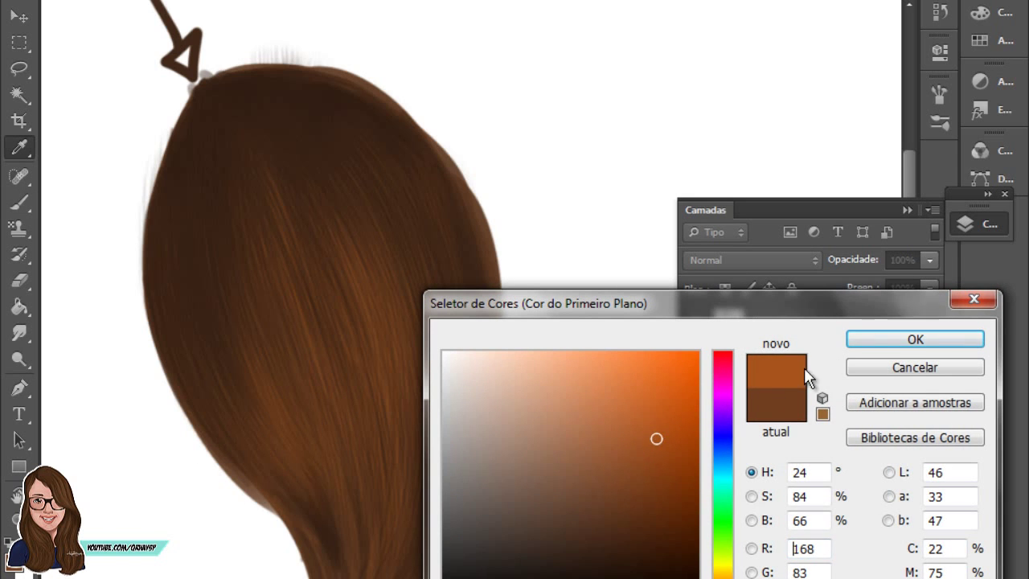
click(909, 341)
key(ctrl+shift+alt+n)
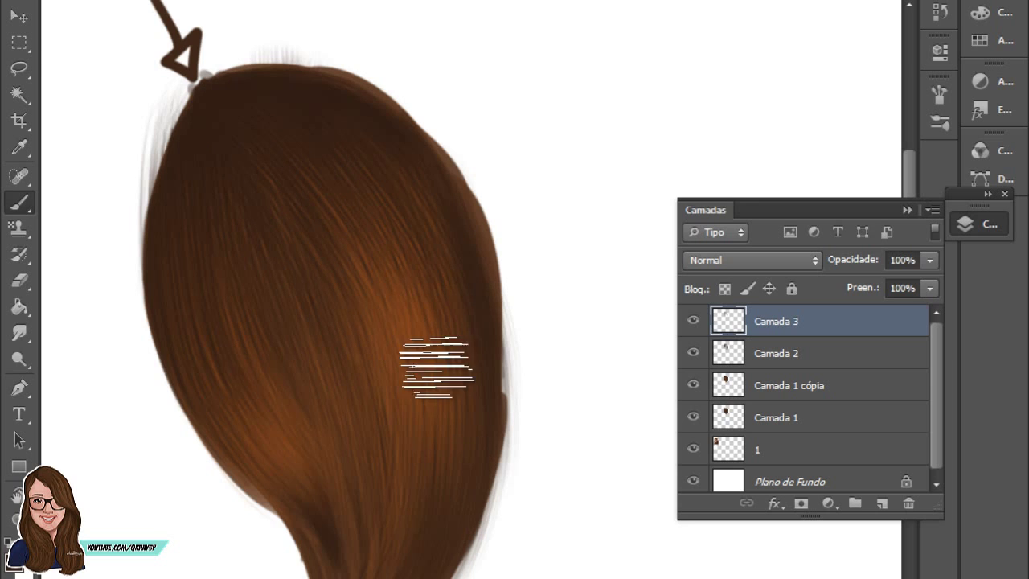
key(ctrl+minus)
key(ctrl+minus)
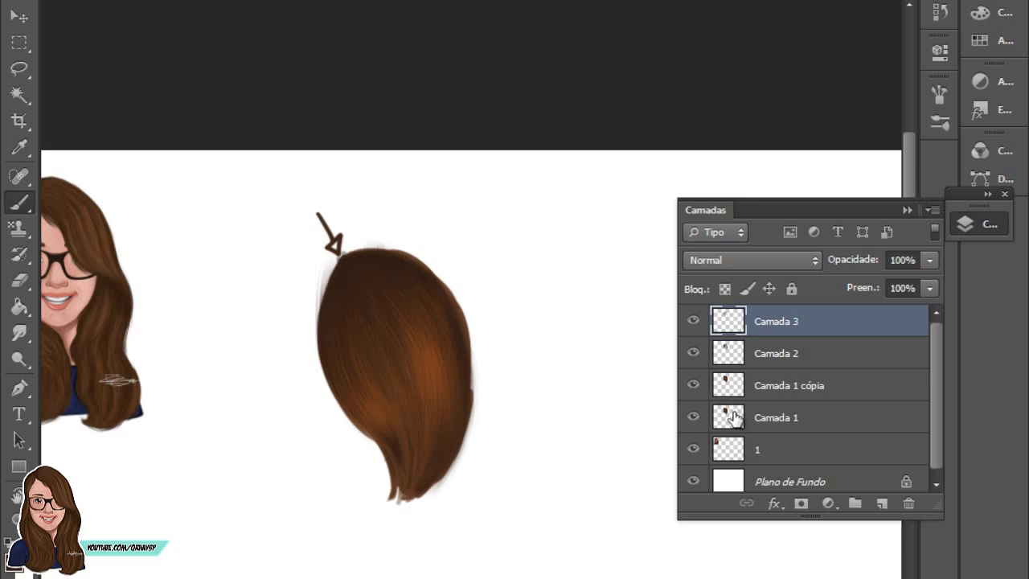
click(908, 502)
Step: Duplicate Camada 1 cópia and Camada 2, hide the originals, and dodge a streak through the middle
click(770, 356)
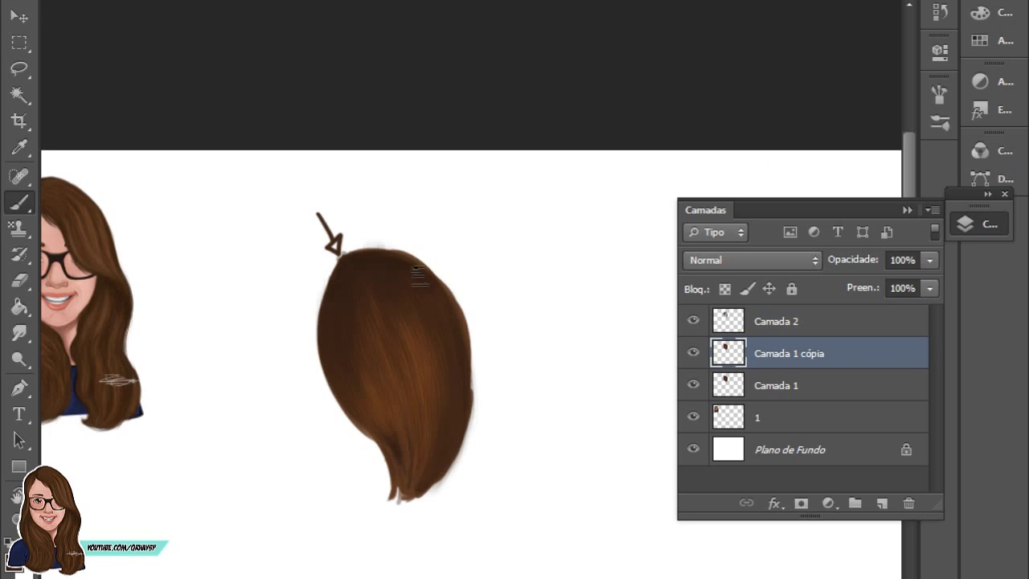
scroll(418, 273, up, 1)
key(z)
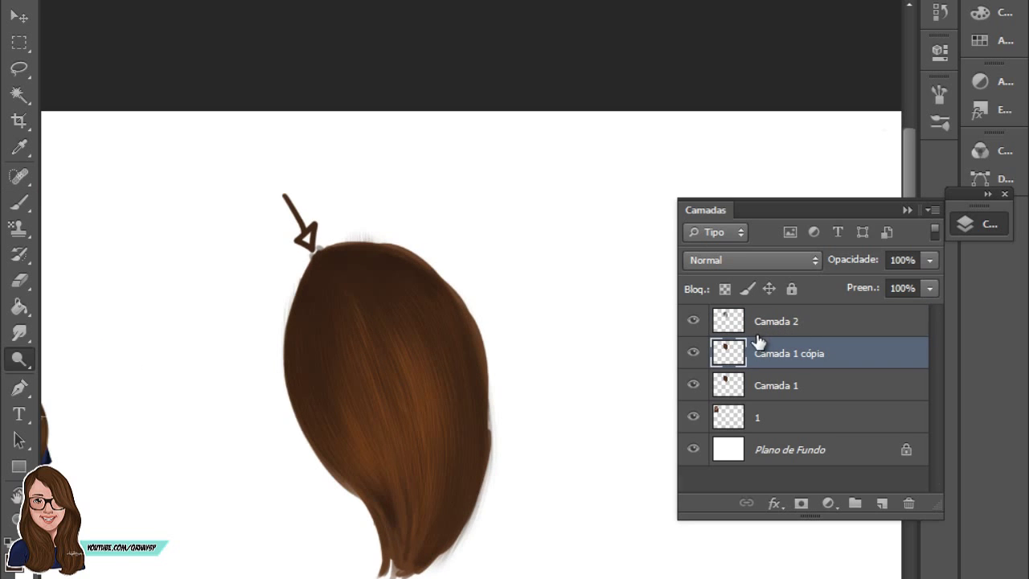
key(ctrl+j)
click(693, 385)
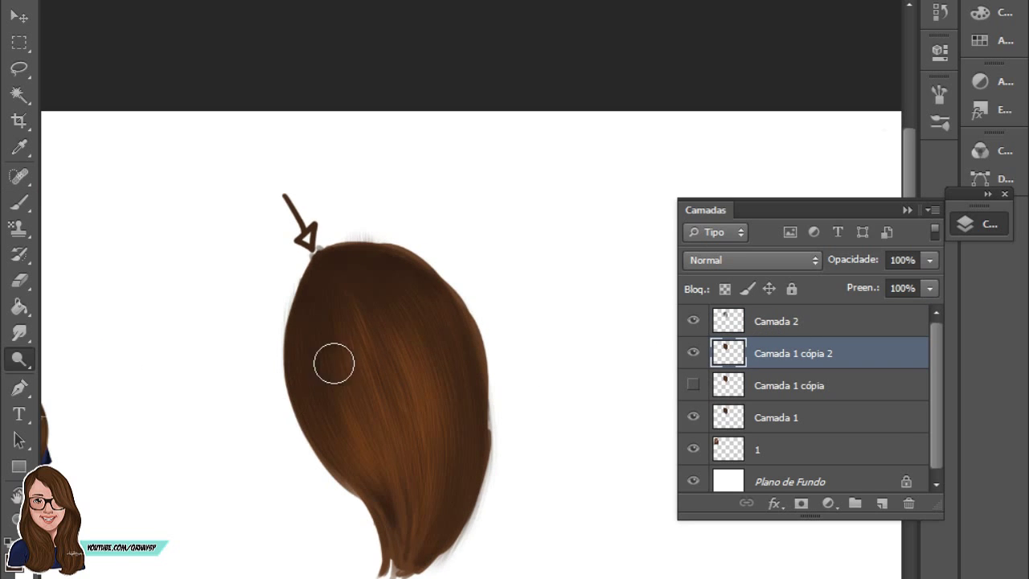
click(797, 326)
key(ctrl+j)
click(693, 353)
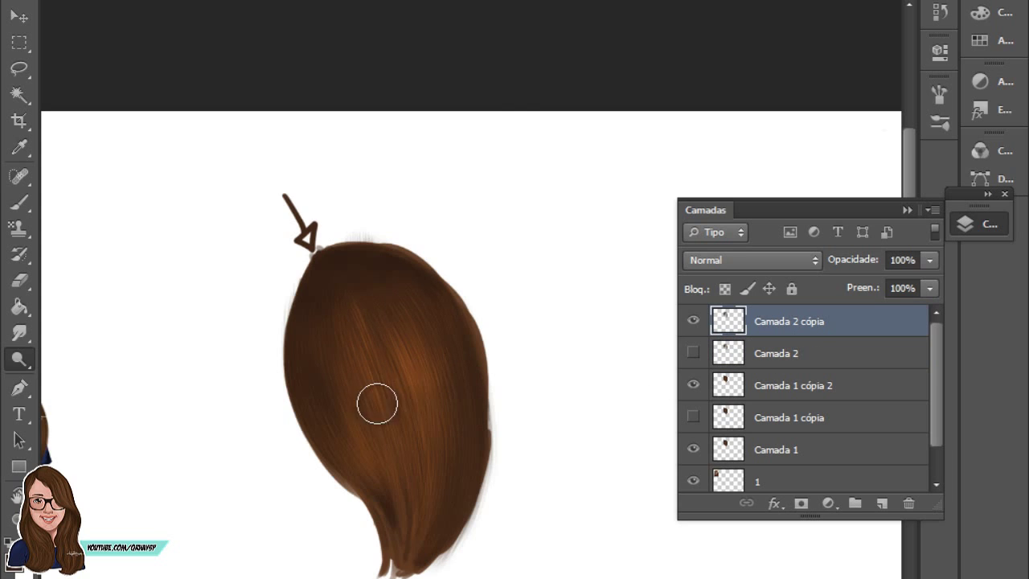
mouse_move(377, 403)
mouse_down()
mouse_move(402, 305)
mouse_move(388, 346)
mouse_move(361, 329)
mouse_move(344, 370)
mouse_up()
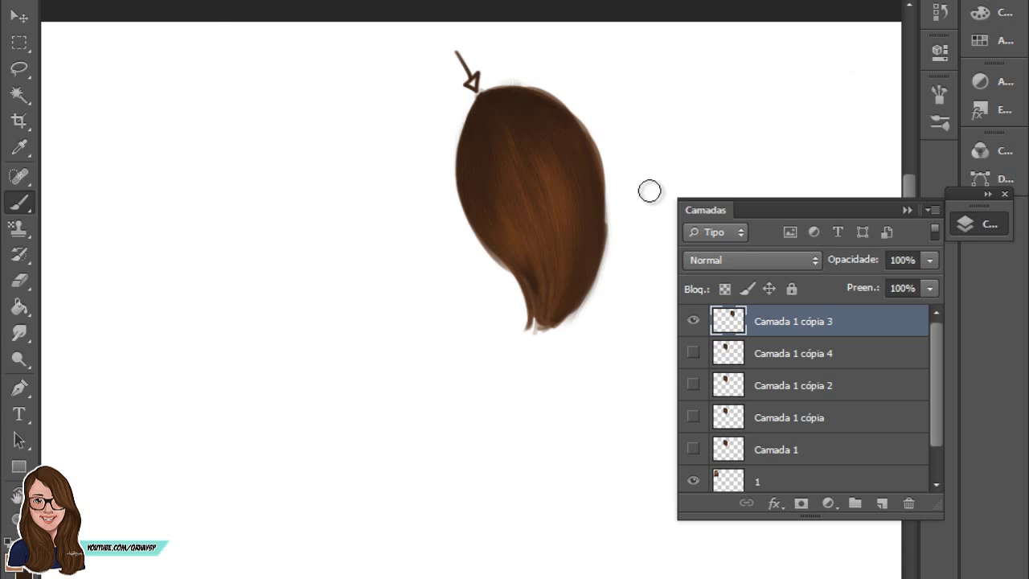
Step: Try scaling Camada 1 cópia 3 up with Free Transform, then cancel the attempt
key(ctrl+t)
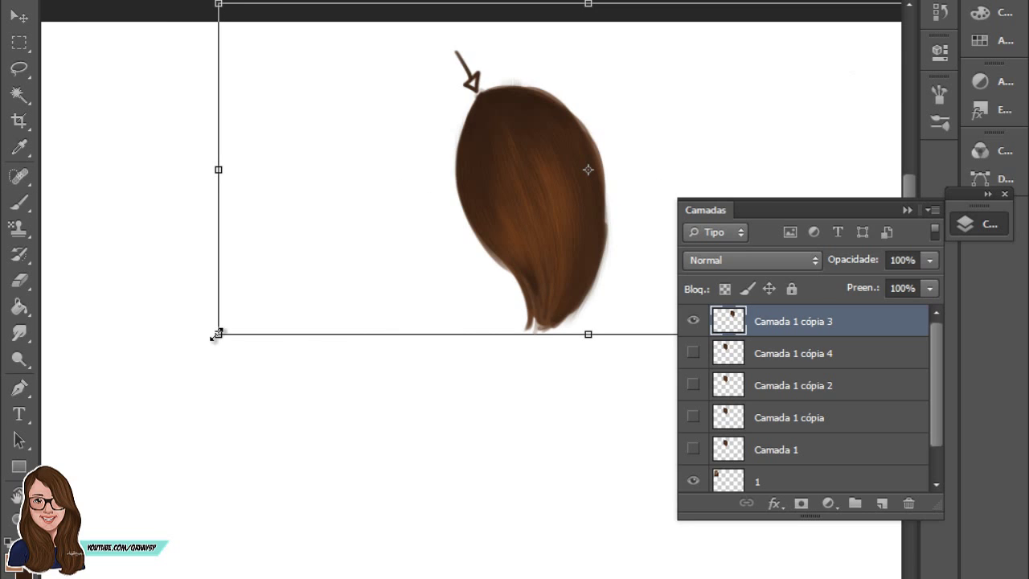
key(ctrl+minus)
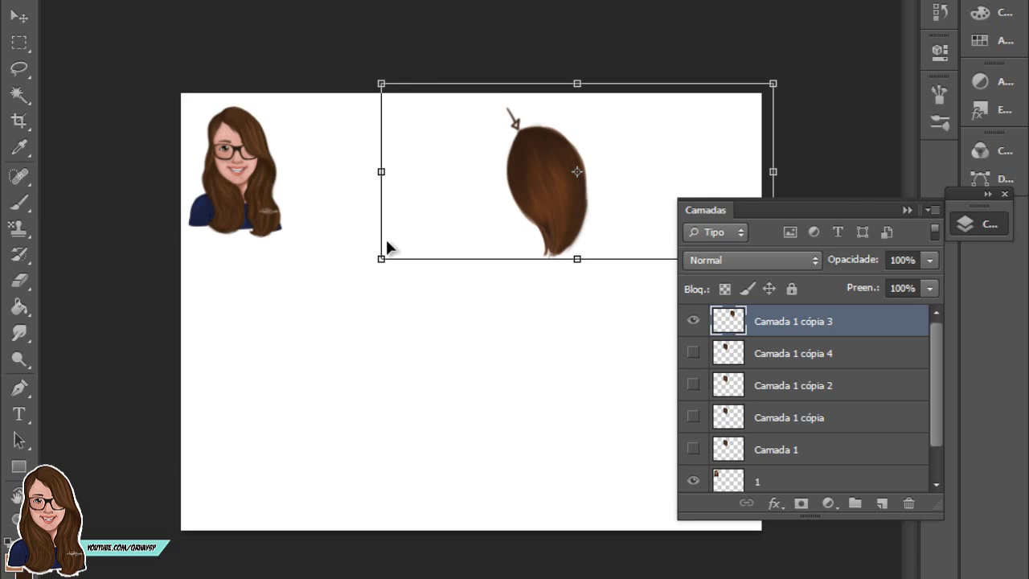
drag(386, 247, 223, 370)
key(ctrl+minus)
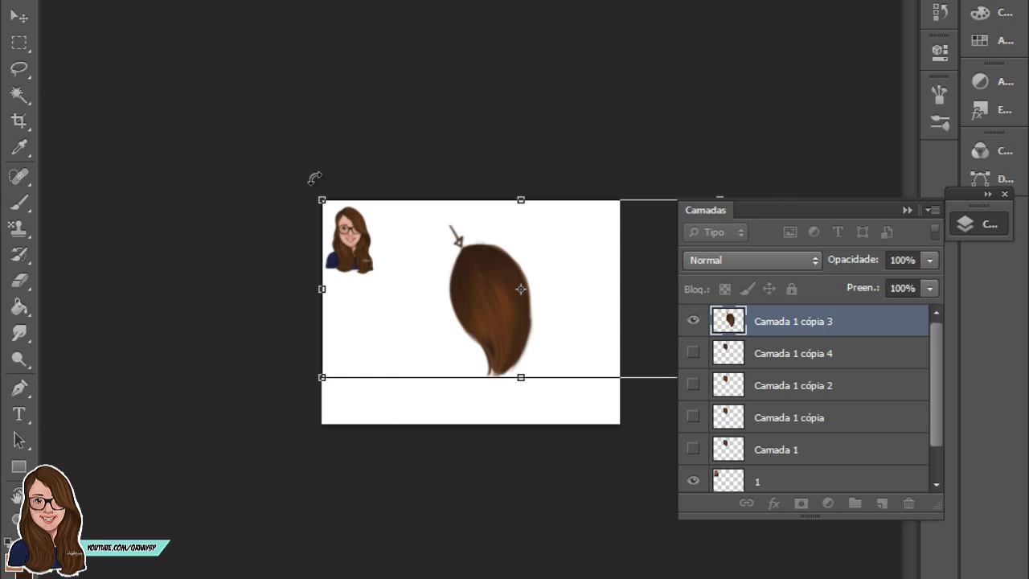
drag(322, 199, 165, 95)
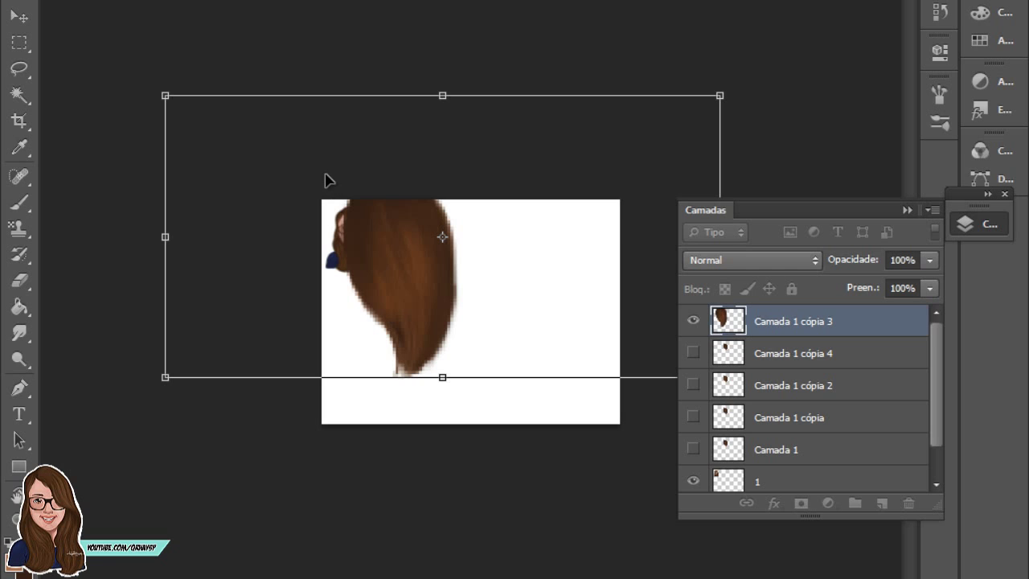
key(Escape)
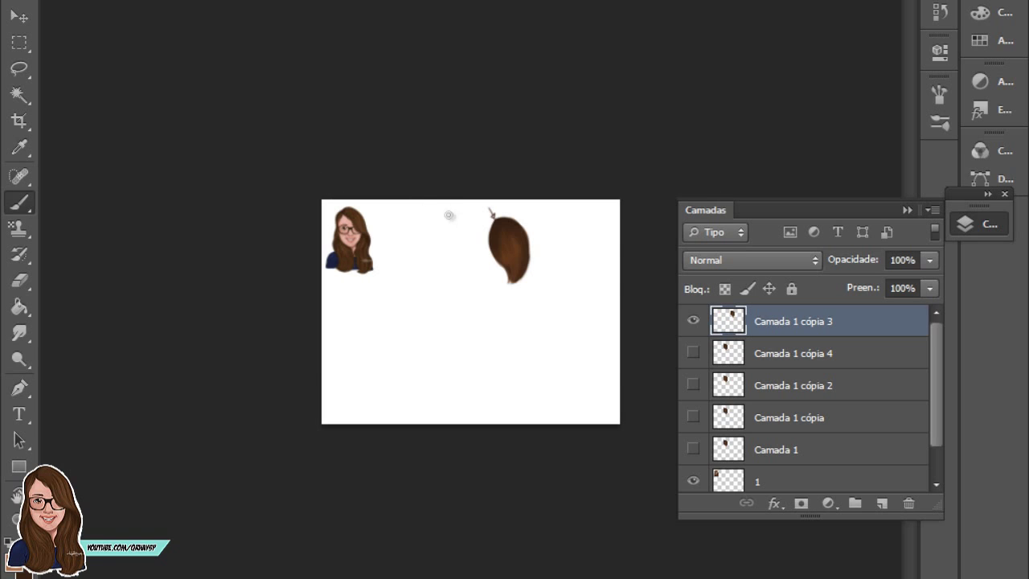
Step: Rescale the hair to about twice its size, shift it down-right, and collapse the Layers panel
key(ctrl+t)
drag(421, 190, 161, 74)
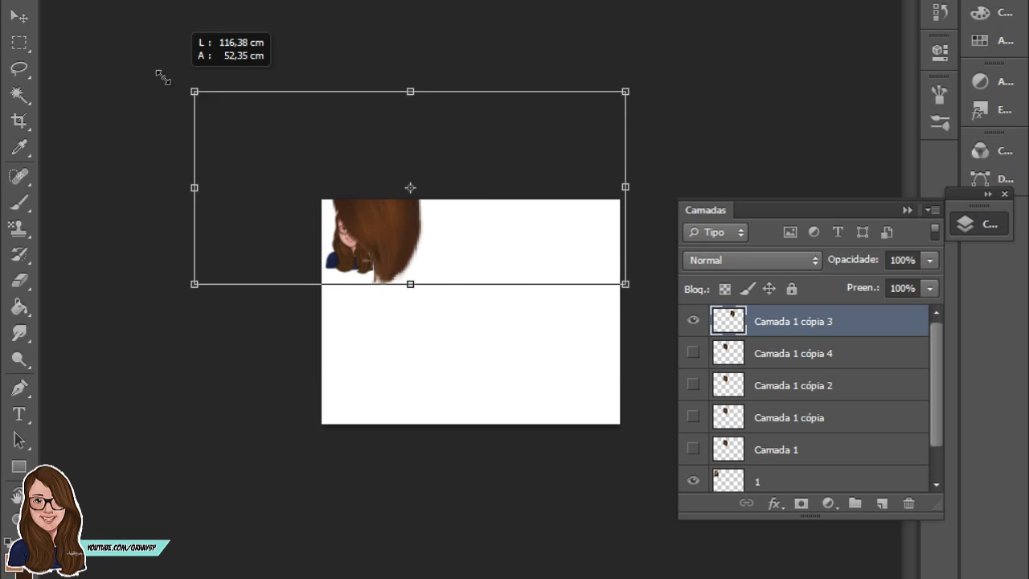
drag(488, 266, 653, 384)
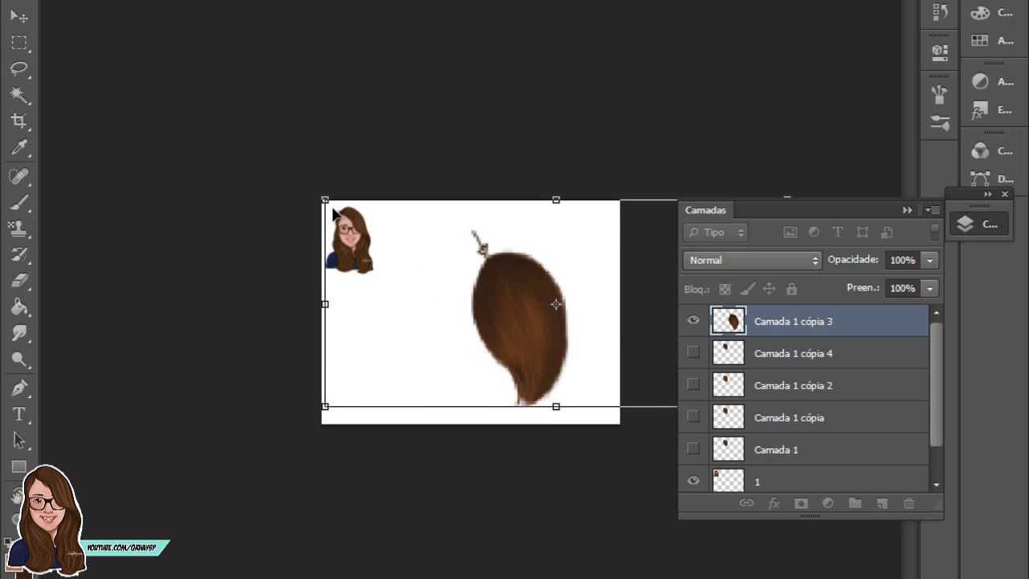
drag(332, 210, 233, 154)
drag(524, 305, 560, 313)
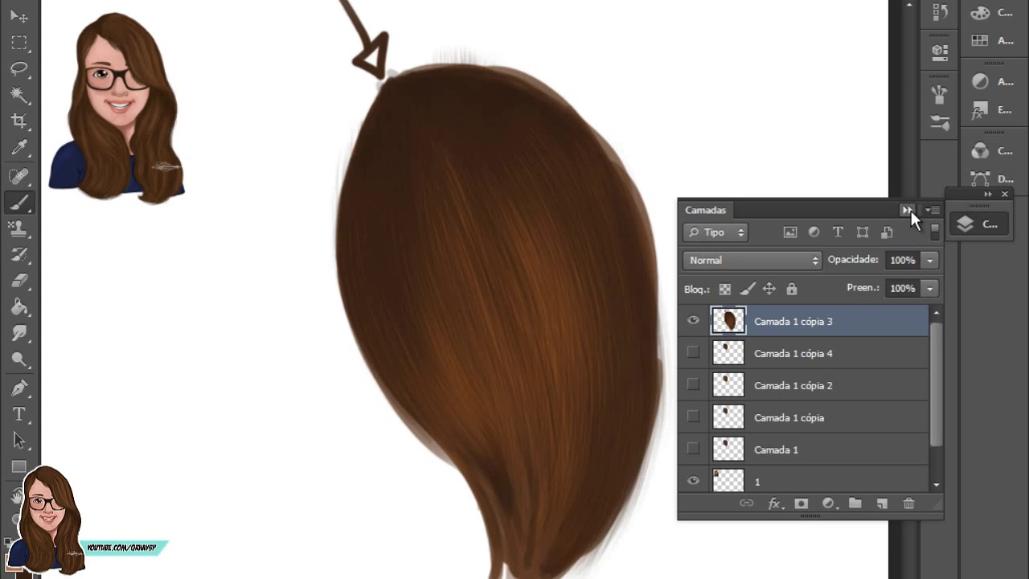
click(906, 210)
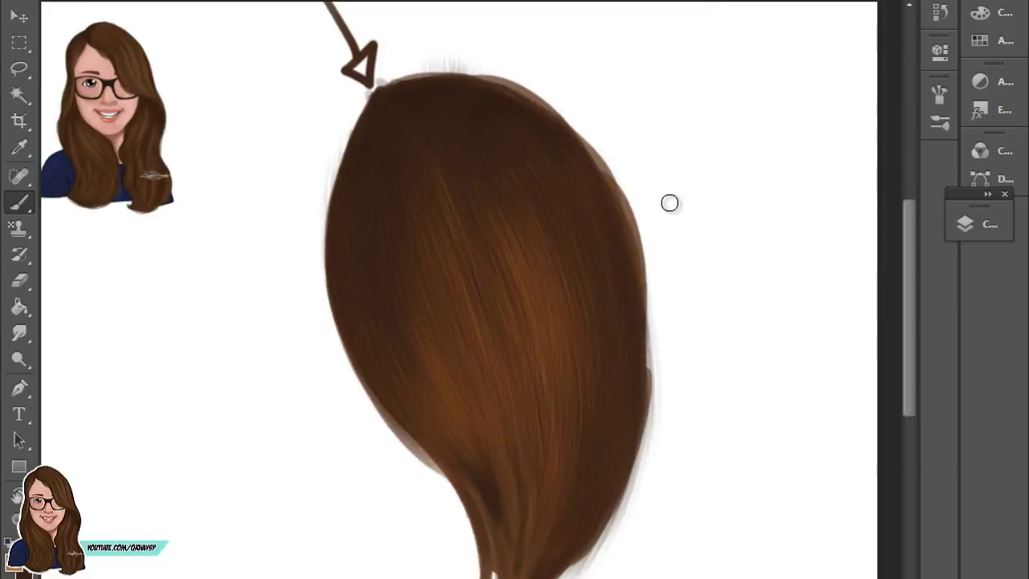
scroll(669, 203, down, 1)
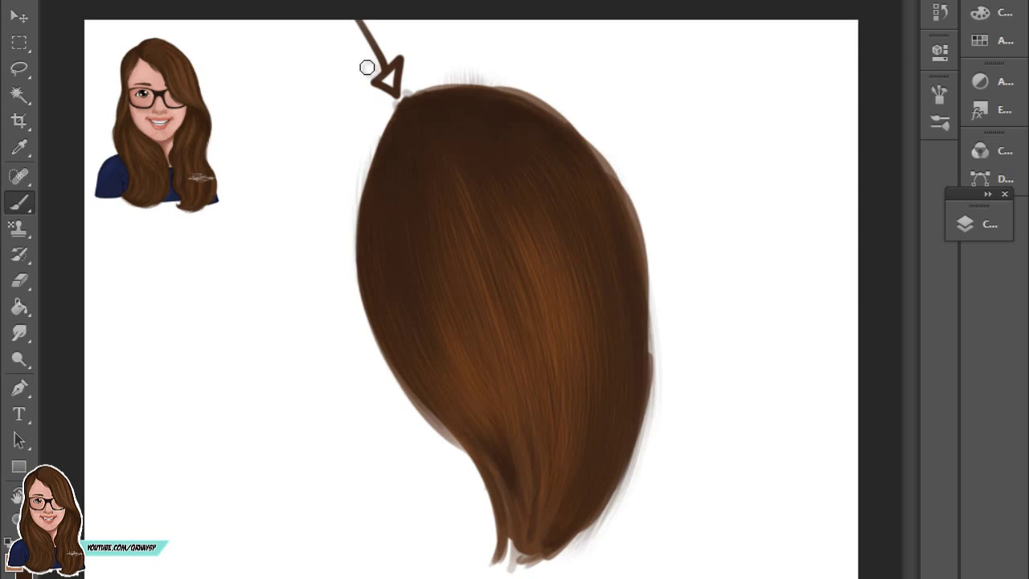
key(e)
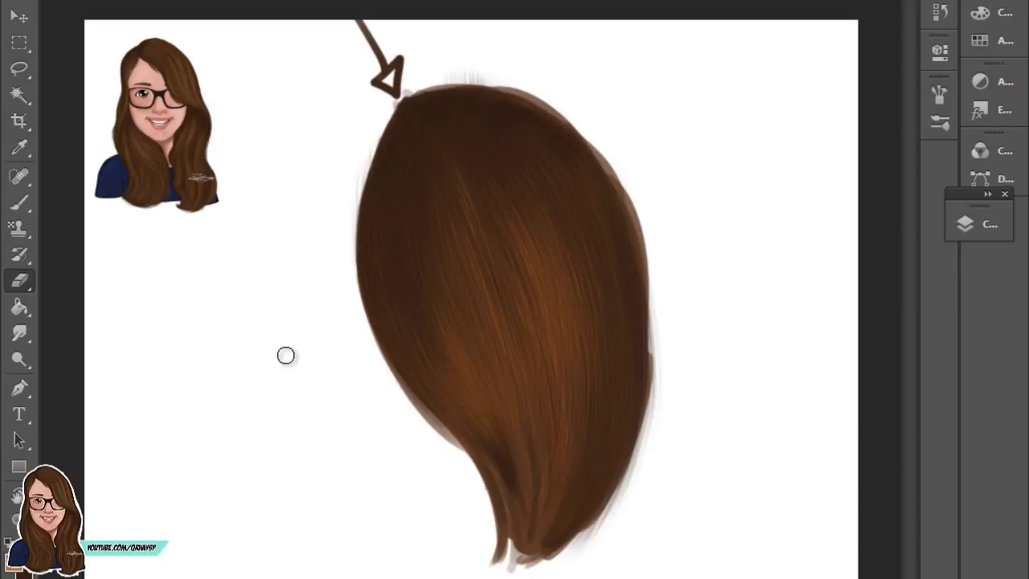
click(20, 203)
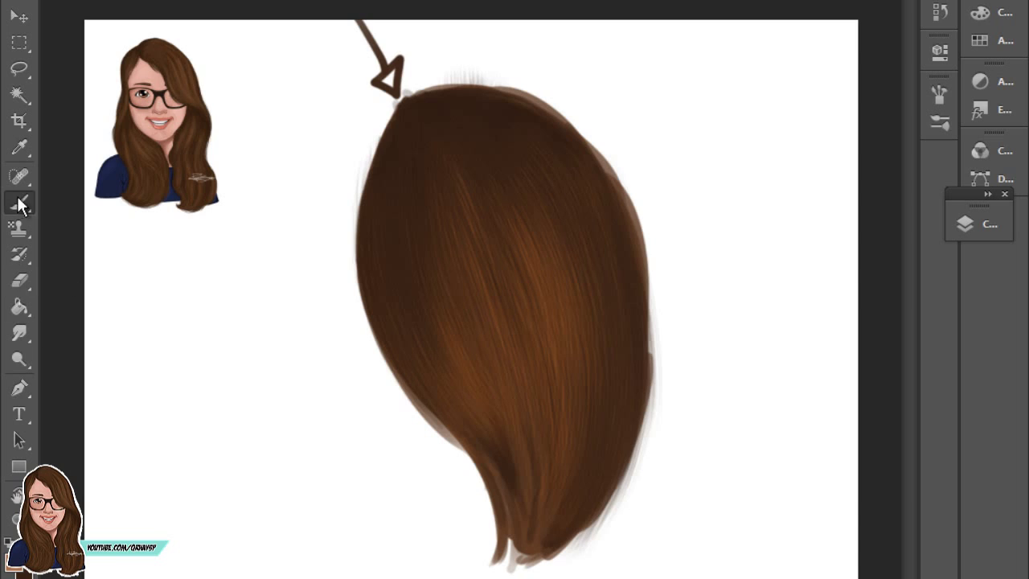
key(bracketleft)
drag(221, 454, 241, 406)
key(ctrl+z)
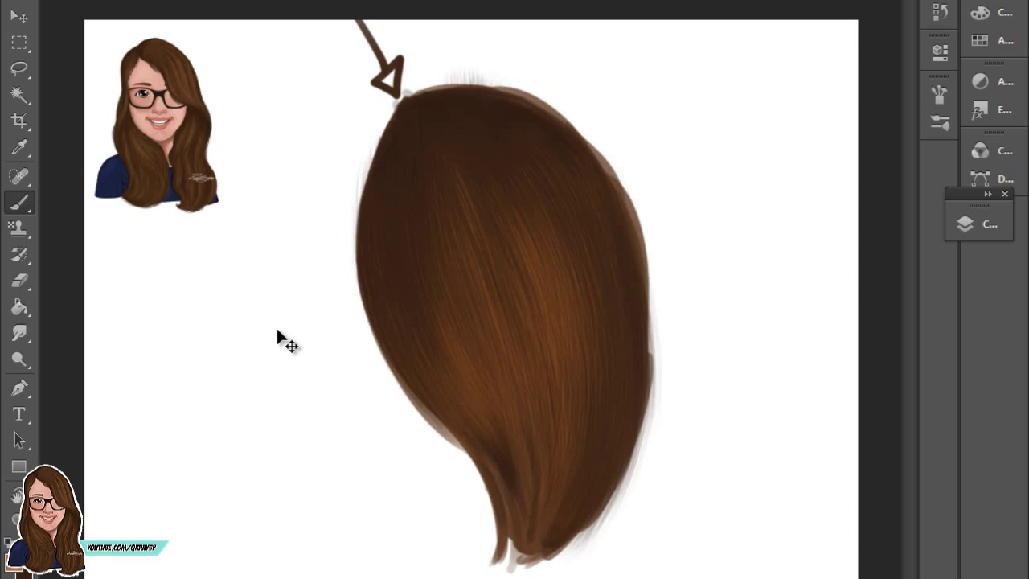